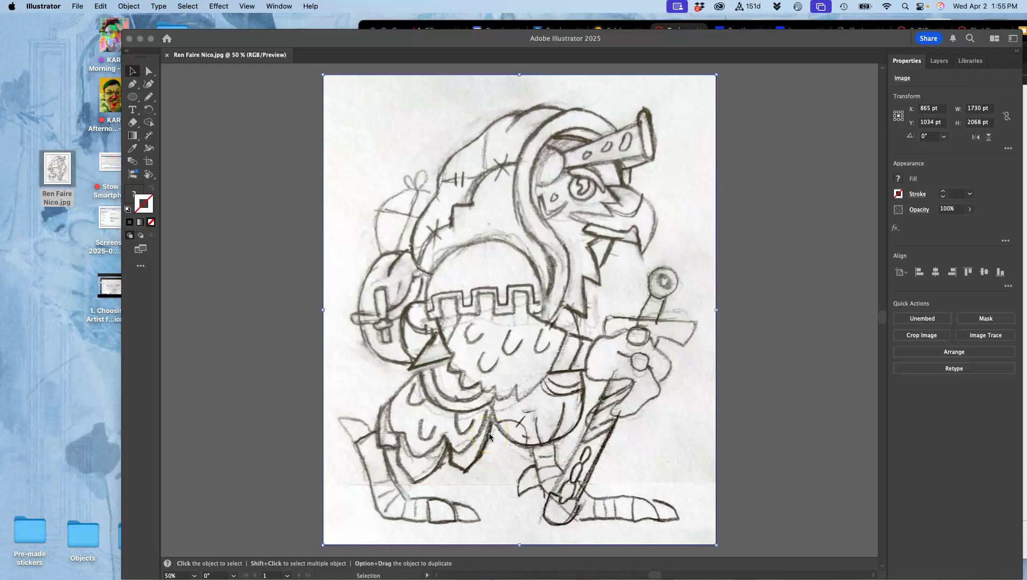
- Open the desktop image Ren Faire Nico.jpg with Adobe Illustrator 2025
scroll(514, 346, "right", 3)
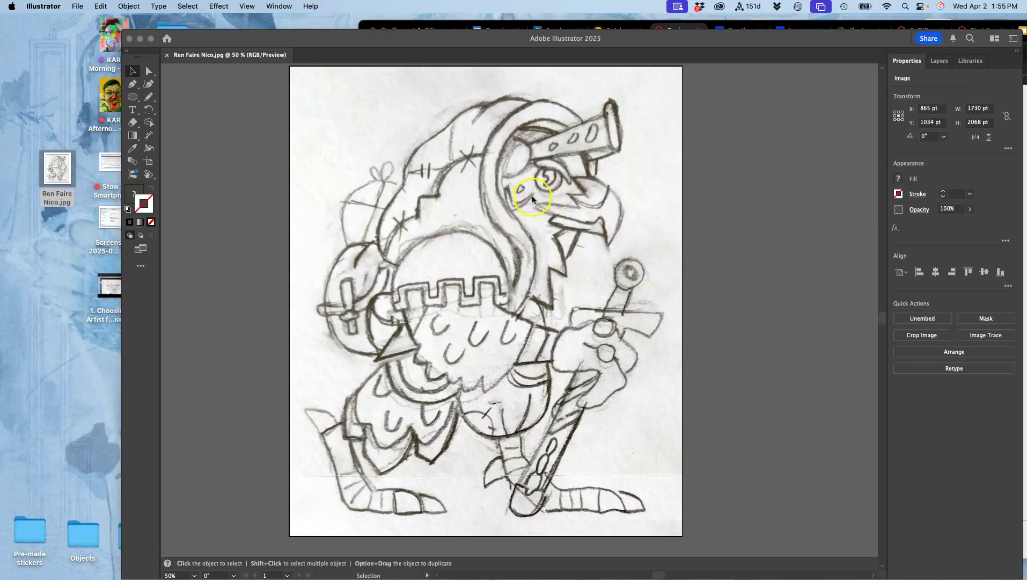
right_click(57, 167)
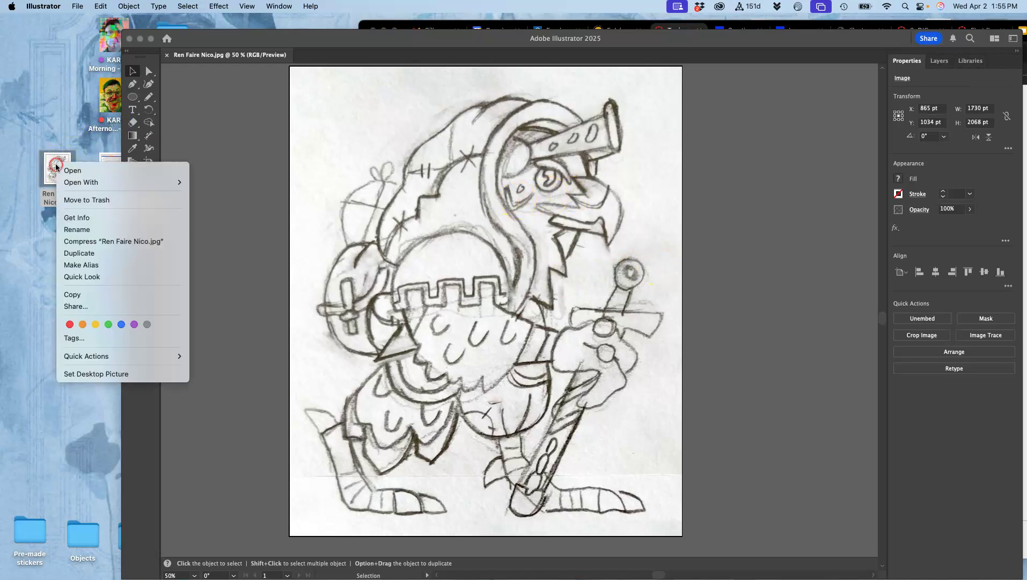
mouse_move(134, 182)
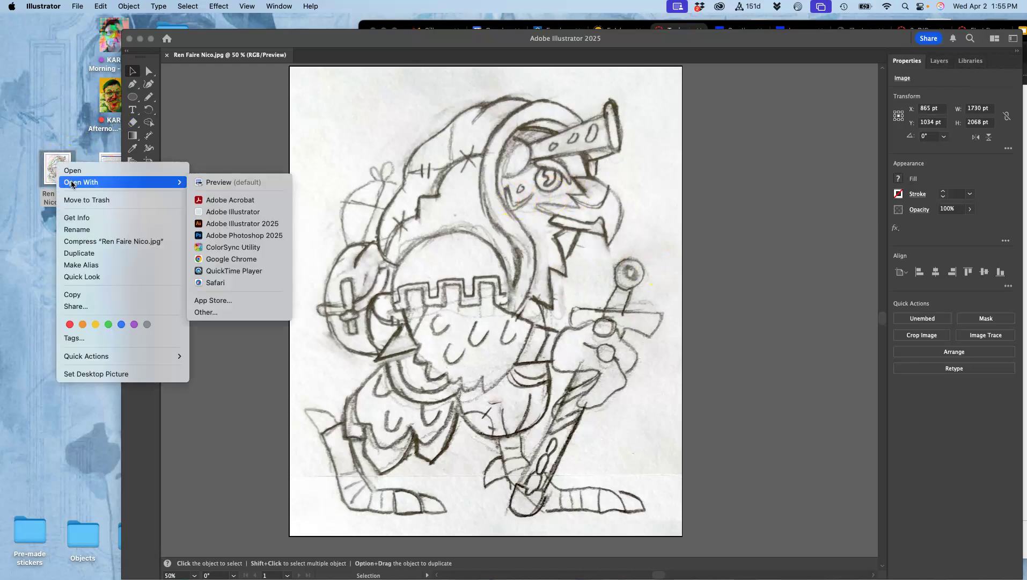
left_click(215, 223)
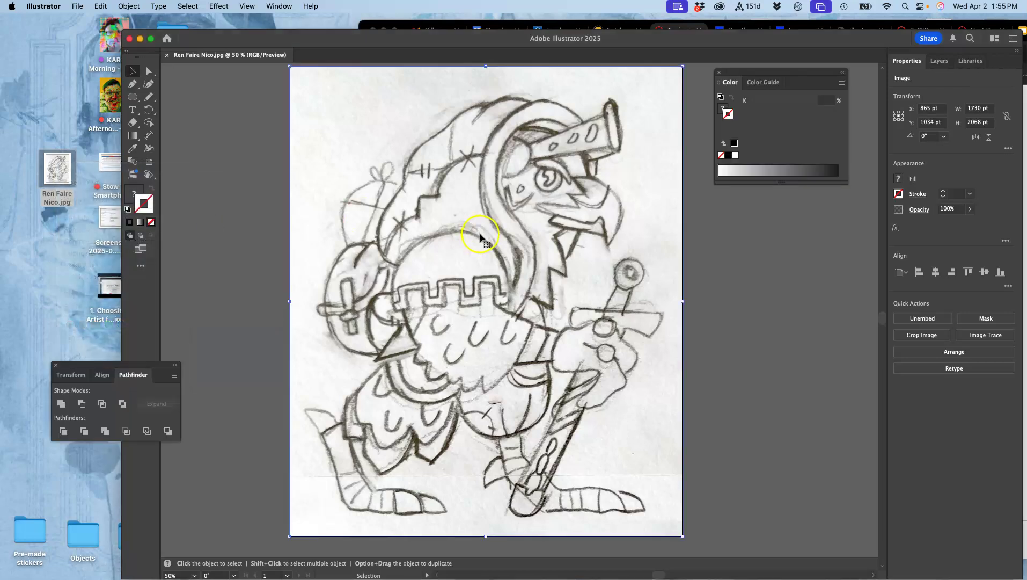
- Examine the scanned sketch's line quality and pixels up close, and return to a view of the whole drawing
key("super+equal")
key("super+equal")
key("super+equal")
key("super+equal")
key("super+equal")
key("super+equal")
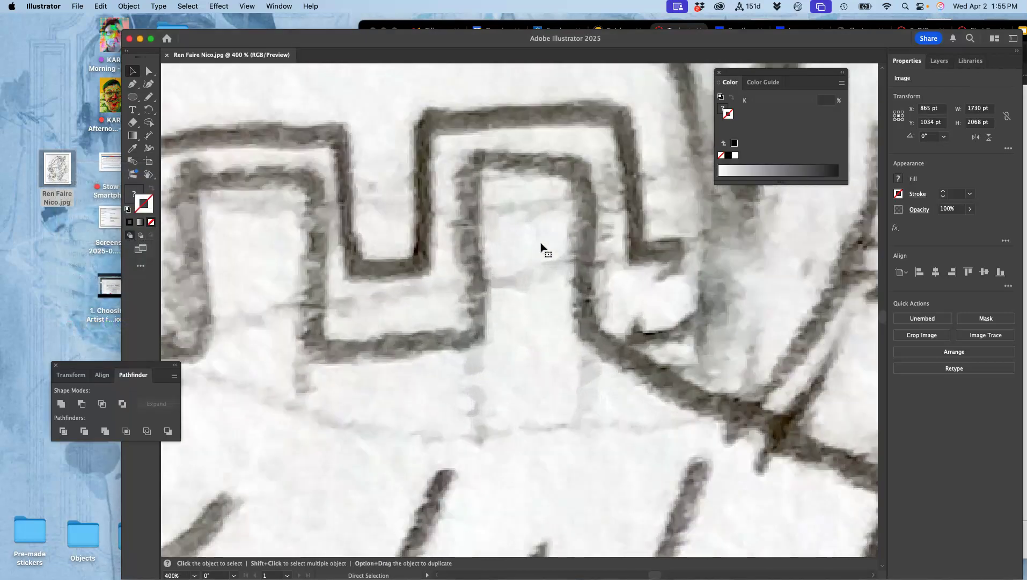
key("super+equal")
key("super+equal")
key("super+equal")
key("super+equal")
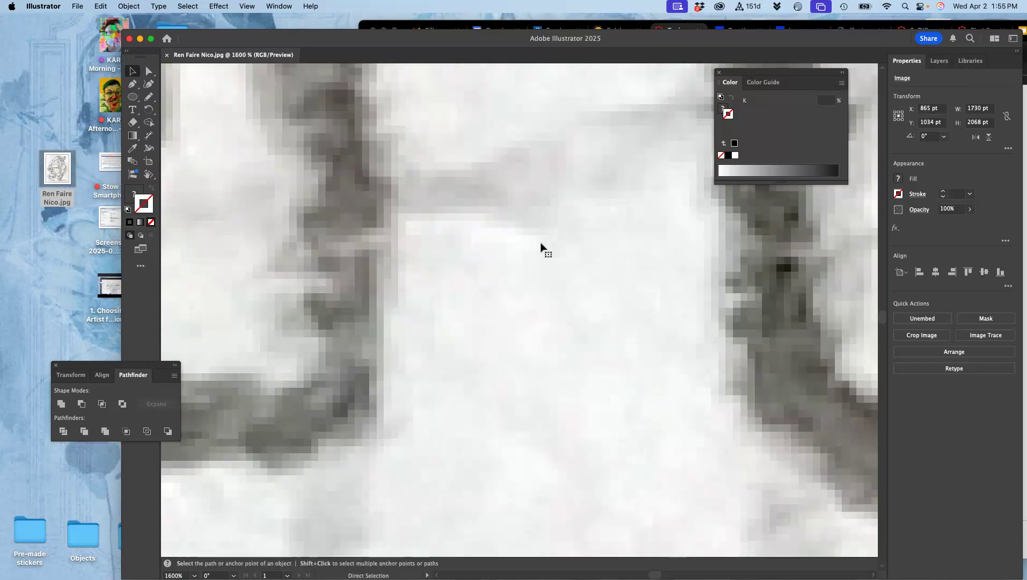
key("super+minus")
key("super+minus")
key("super+minus")
key("super+minus")
key("super+minus")
key("super+minus")
key("super+minus")
key("super+minus")
key("super+minus")
key("super+minus")
key("super+minus")
key("super+equal")
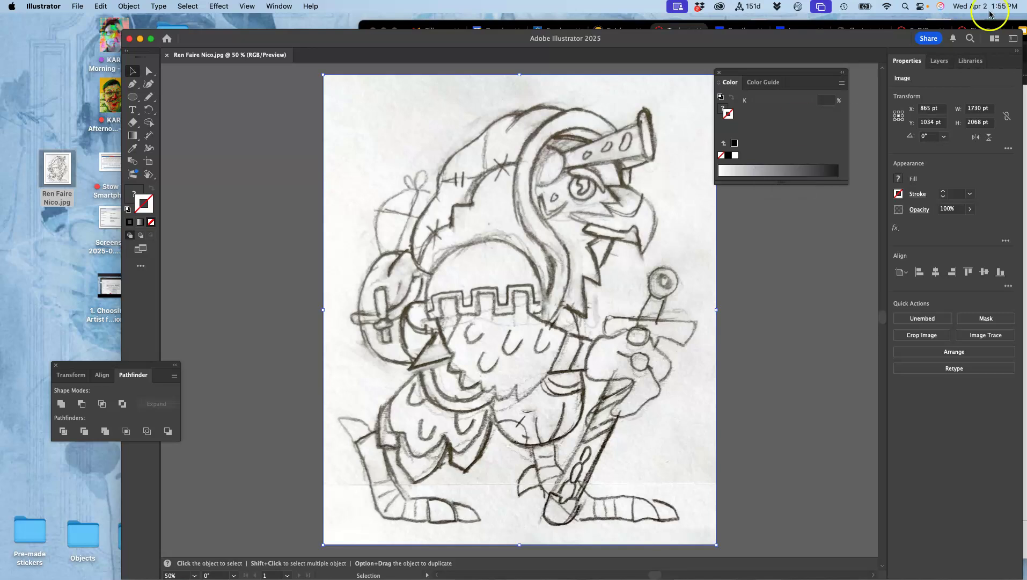
- Dim the images on Layer 1 to 30% in its layer options
left_click(940, 65)
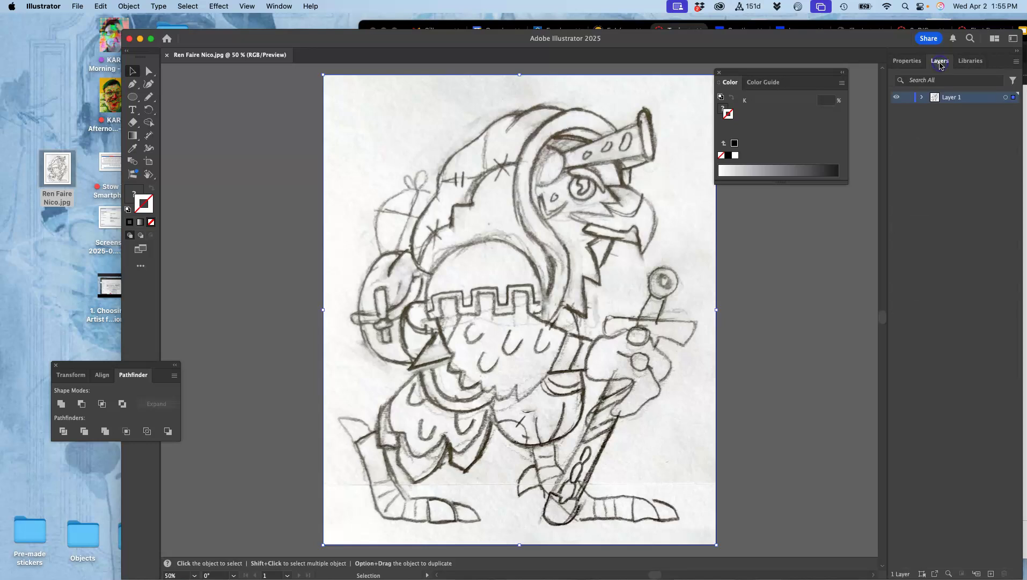
left_click(978, 99)
double_click(977, 99)
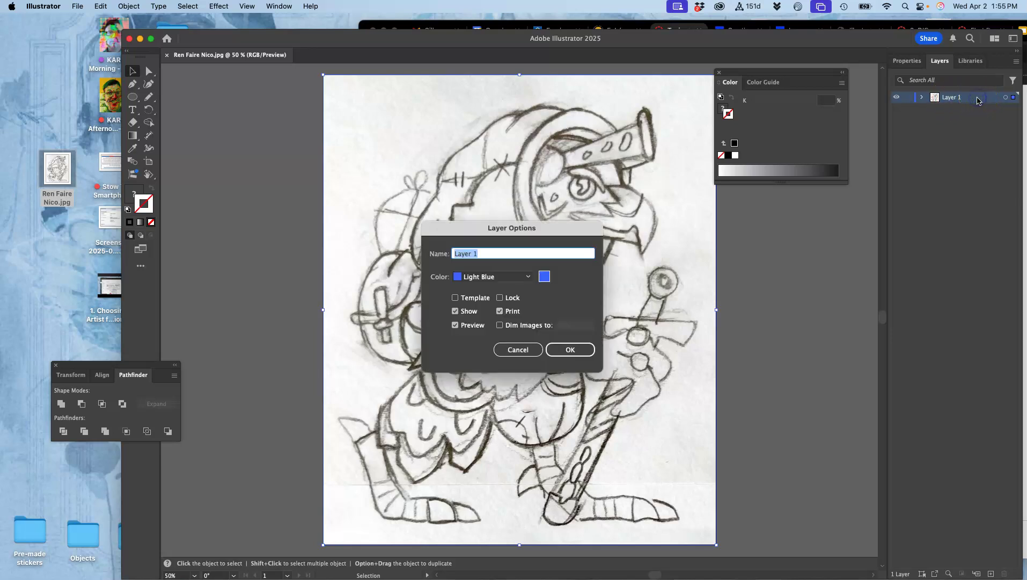
left_click_drag(550, 233, 861, 235)
left_click(814, 327)
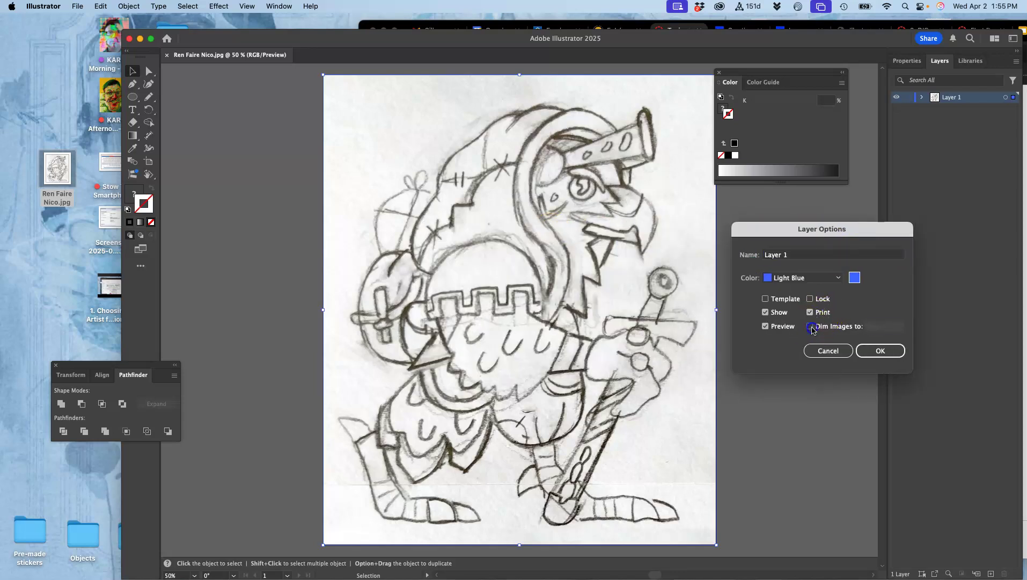
left_click(878, 327)
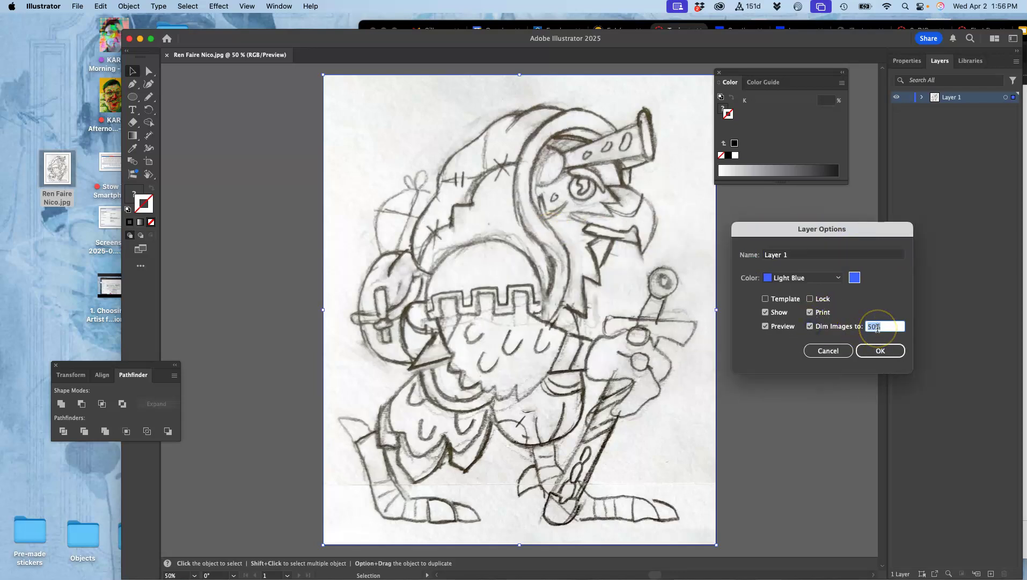
type("30")
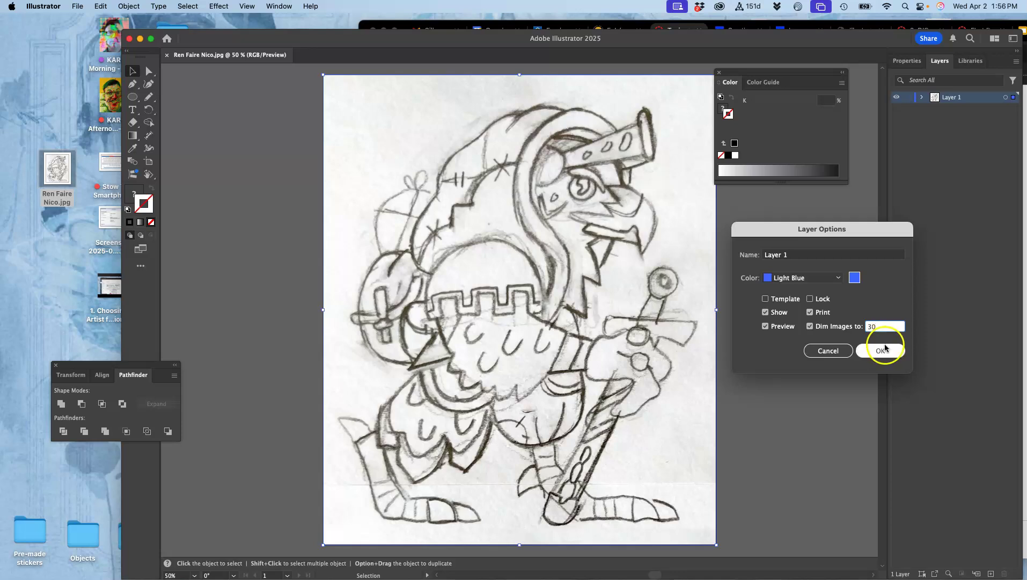
left_click(880, 350)
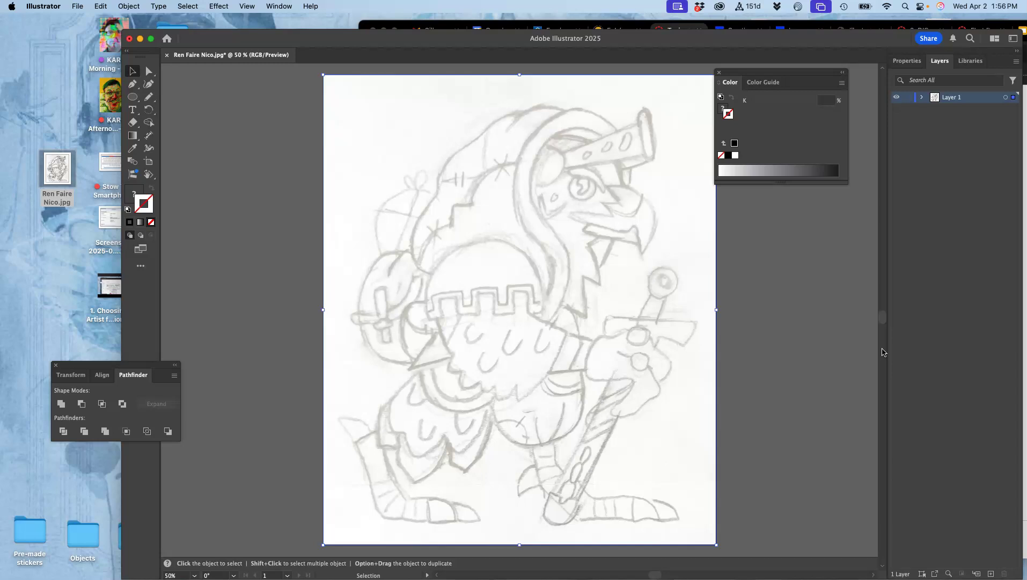
- Lock the sketch layer and add a new layer above it
left_click(908, 98)
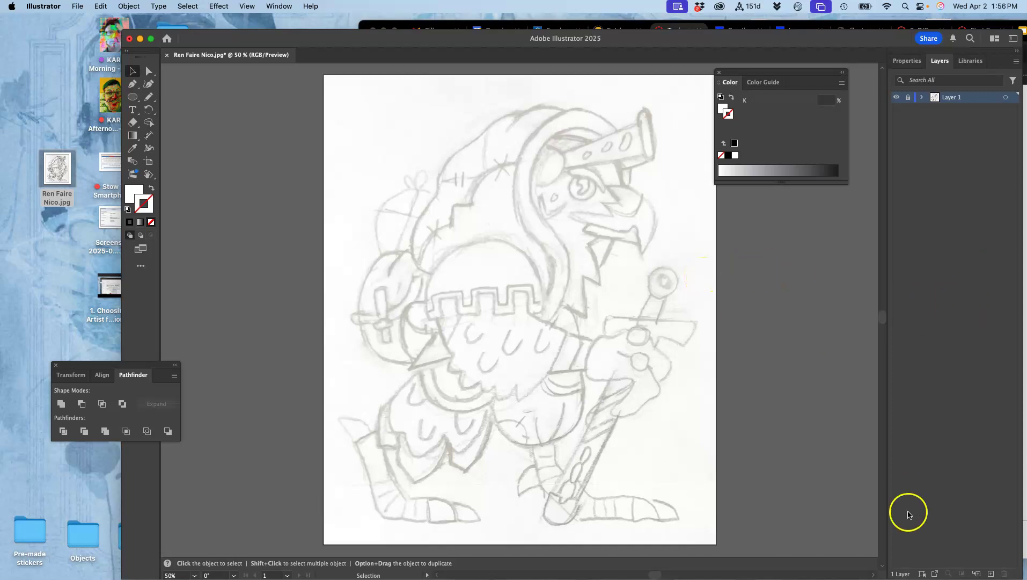
left_click(990, 573)
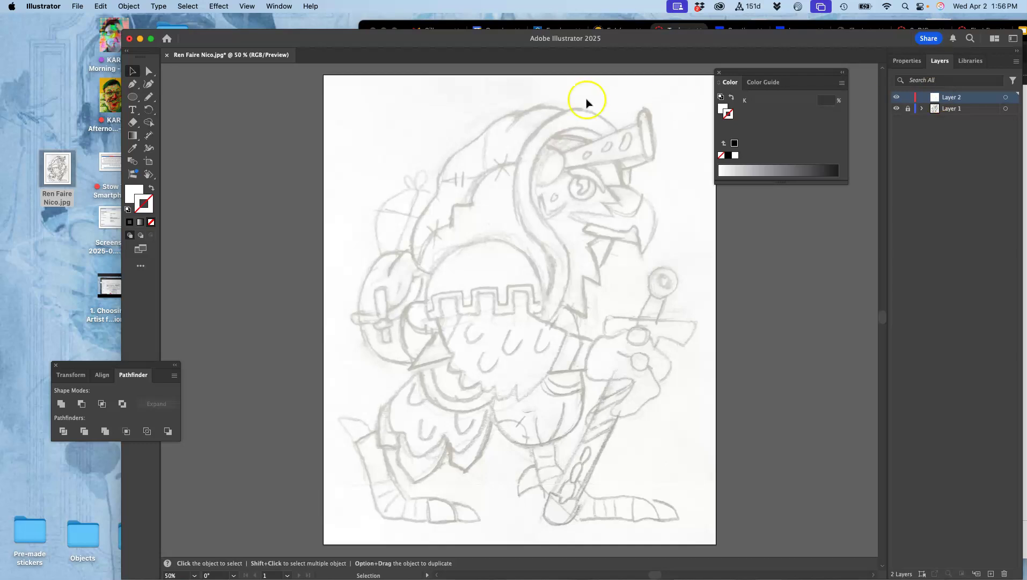
- Activate the Blob Brush tool from the group of freehand drawing tools
left_click(149, 96)
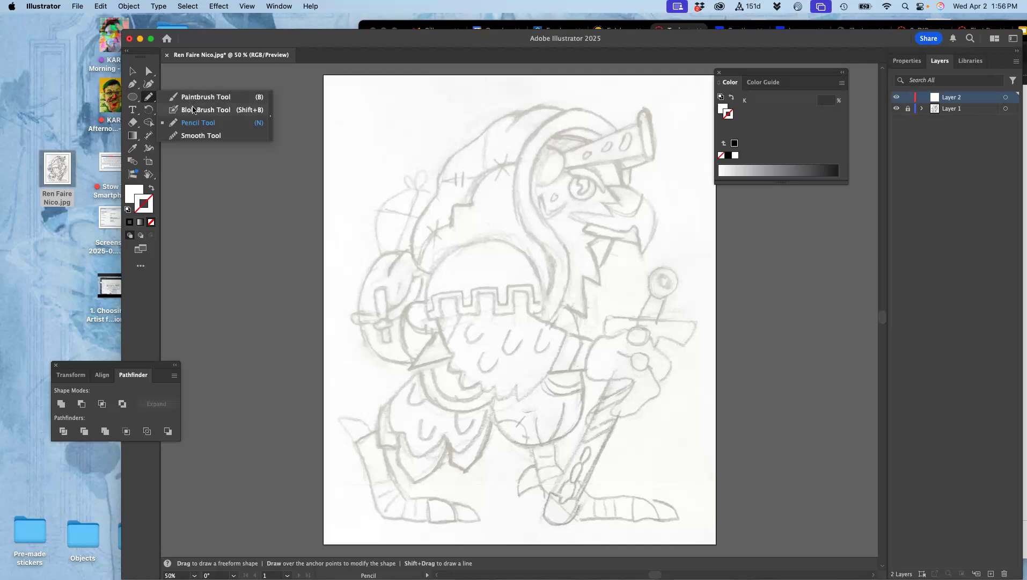
left_click(193, 110)
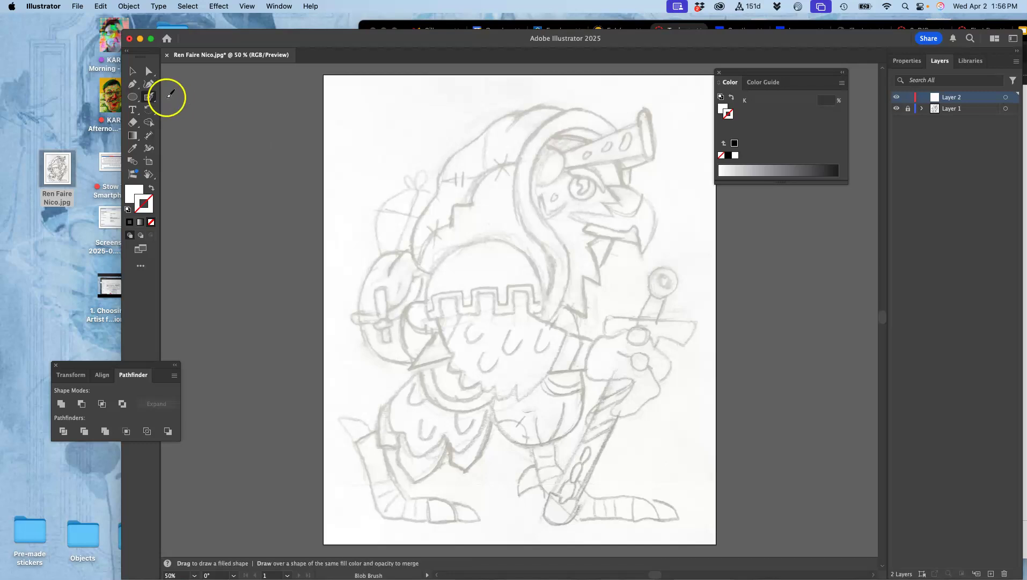
mouse_move(153, 98)
left_mouse_down()
mouse_move(183, 109)
mouse_move(180, 140)
left_mouse_up()
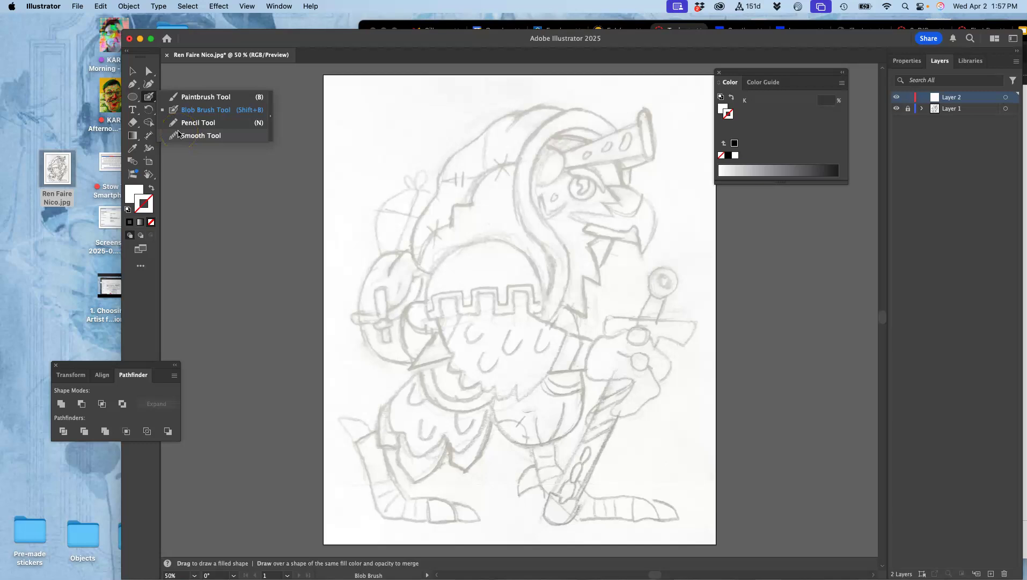
left_click(182, 110)
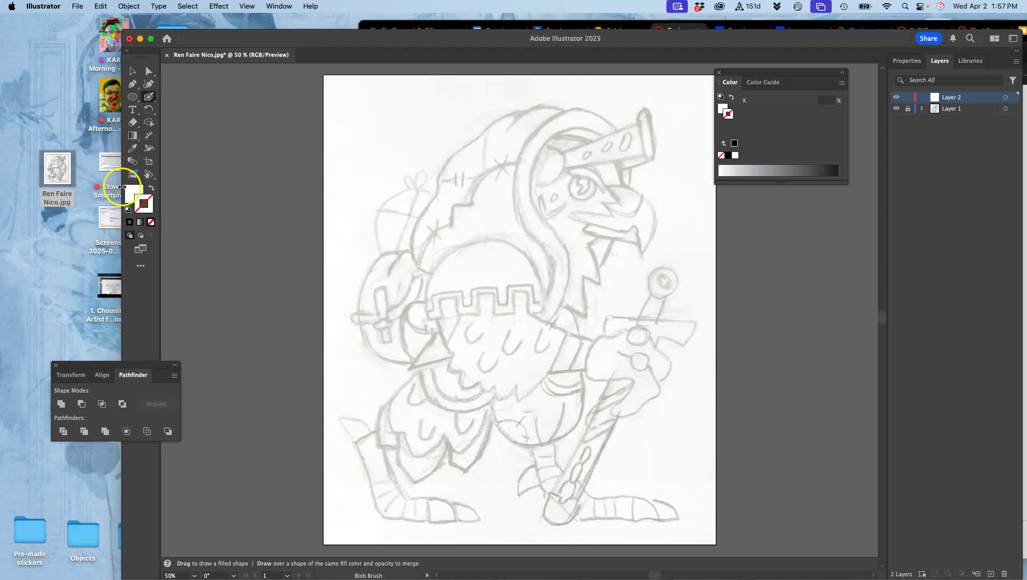
- Widen the application window, and set the drawing colours to a black fill with no stroke
left_click_drag(121, 186, 79, 185)
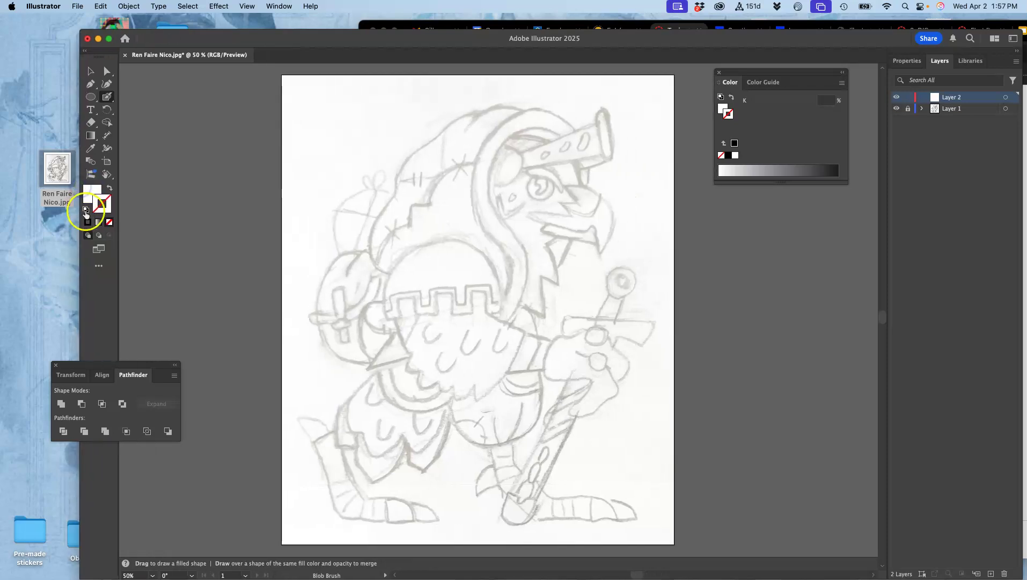
left_click(83, 209)
left_click(86, 211)
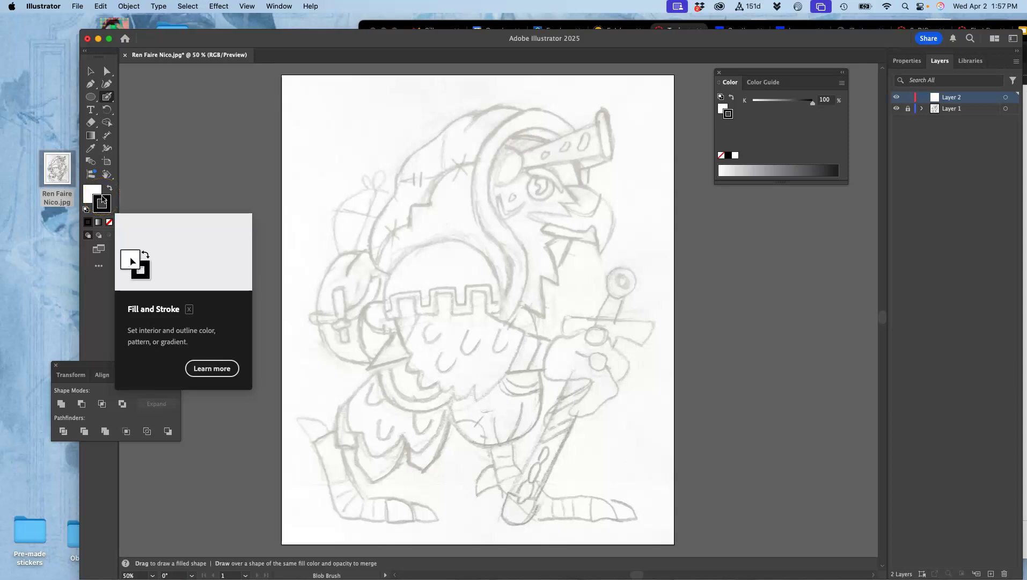
left_click(105, 195)
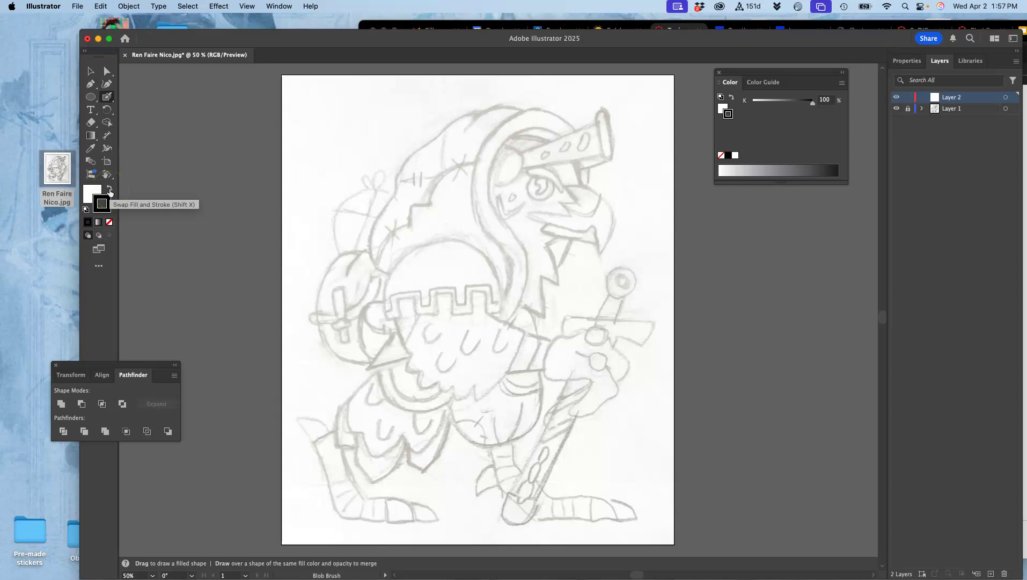
left_click(109, 190)
left_click(107, 198)
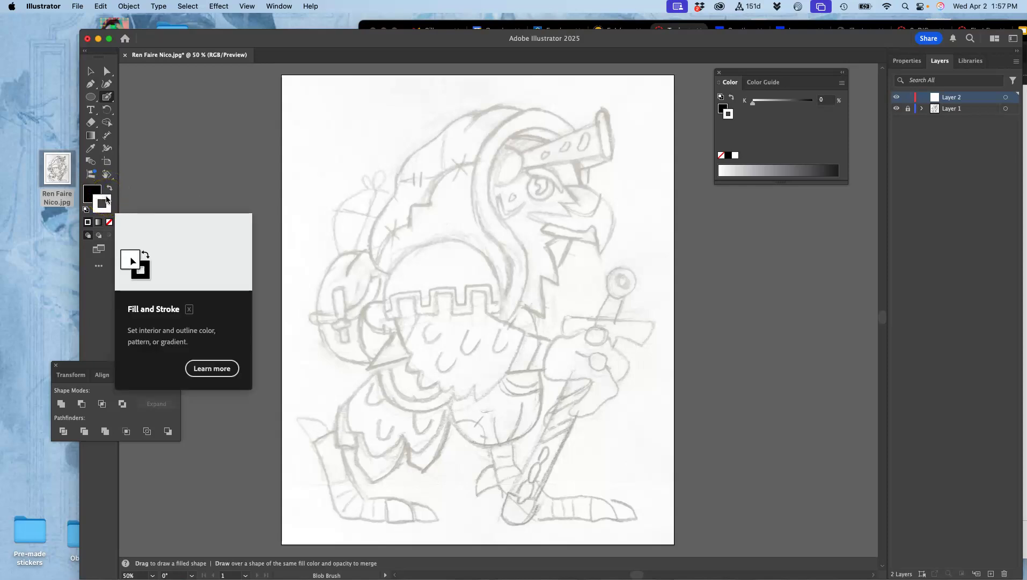
left_click(106, 207)
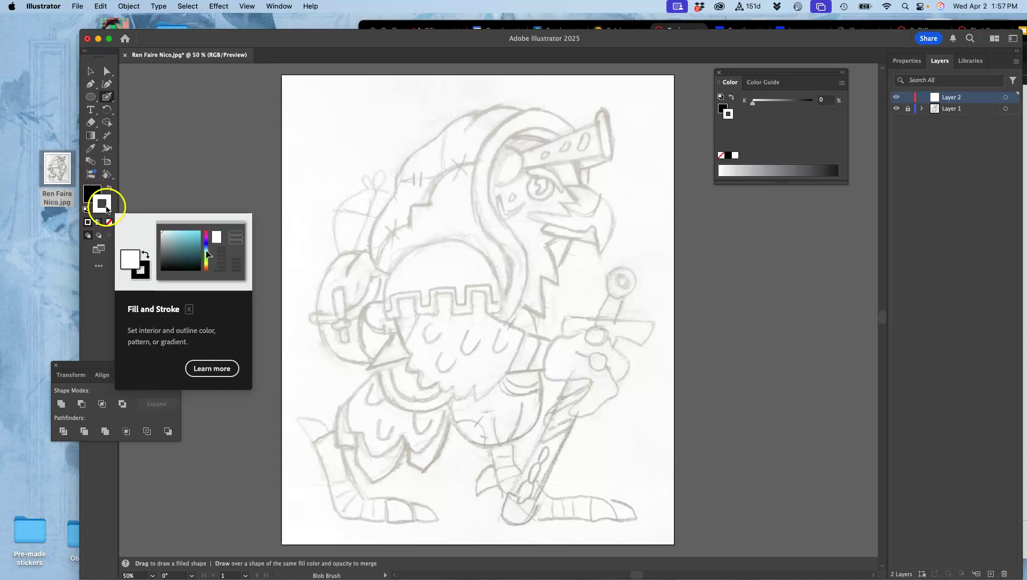
left_click(109, 222)
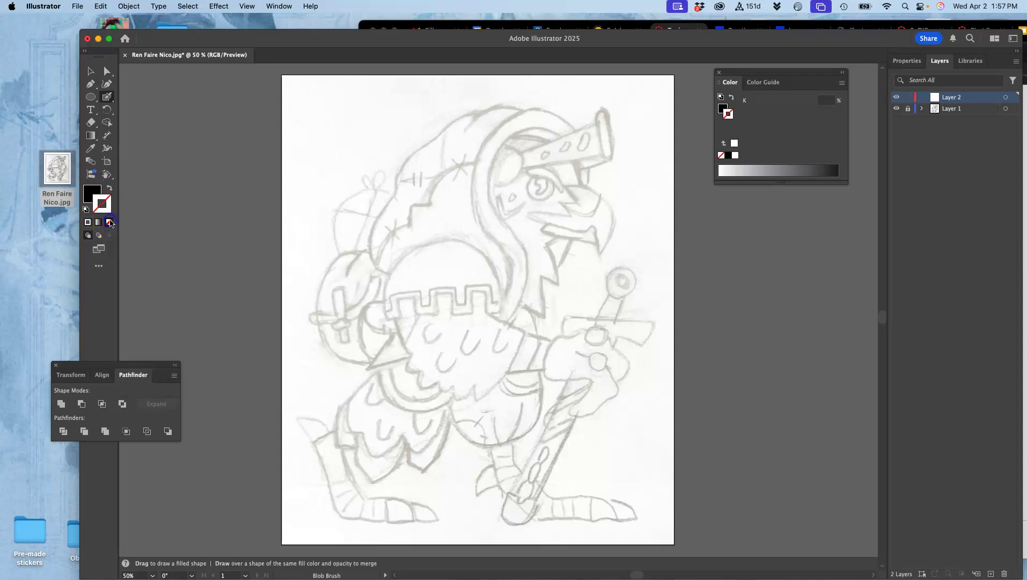
left_click(107, 208)
- Shift the Blob Brush fidelity toward Accurate, about a quarter of the way along its range
double_click(108, 97)
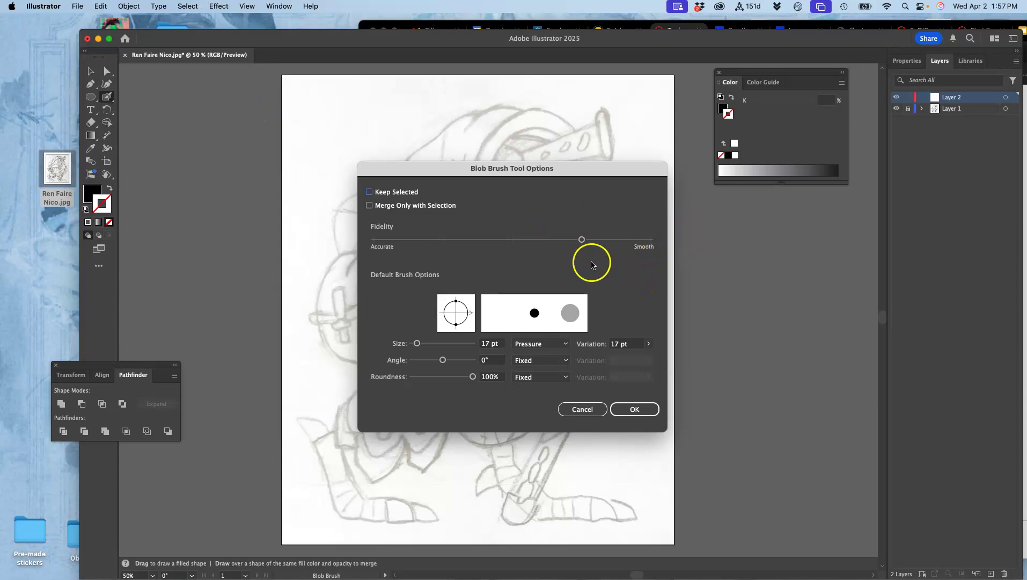
left_click_drag(586, 247, 516, 251)
left_click_drag(513, 241, 444, 239)
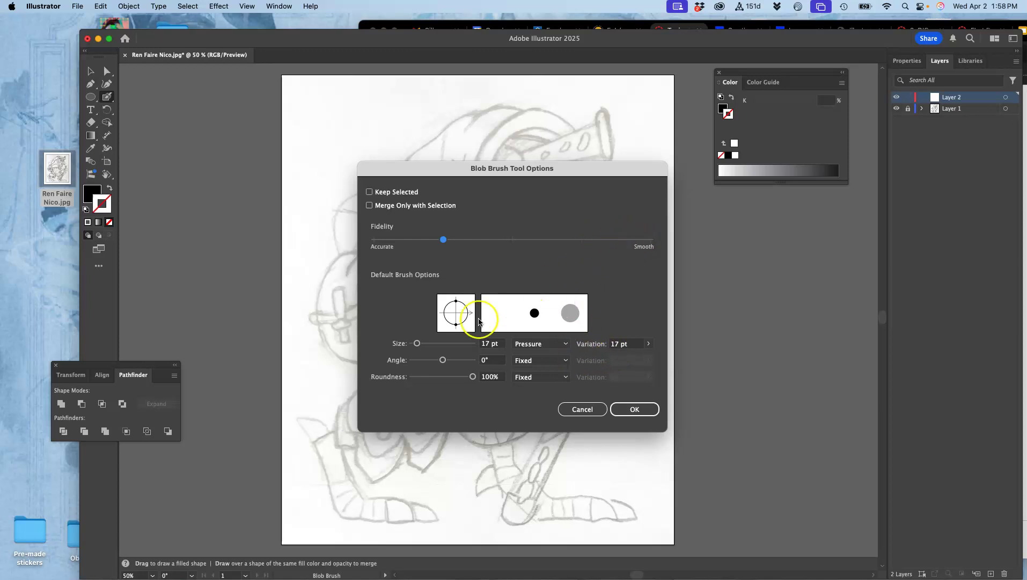
- Try a Blob Brush size of 23 pt with Fixed size control
left_click_drag(418, 344, 420, 342)
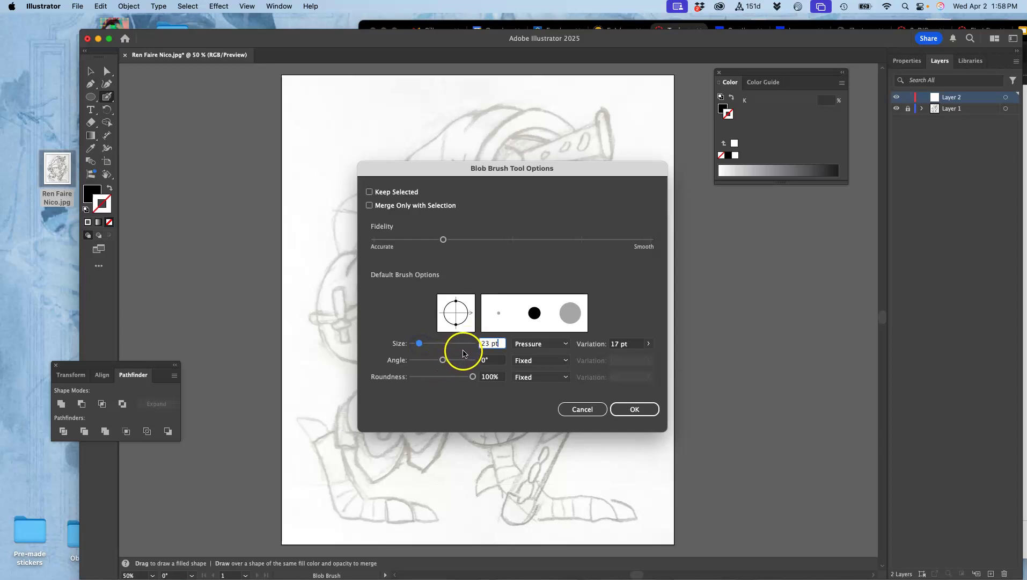
left_click(558, 344)
left_click(548, 355)
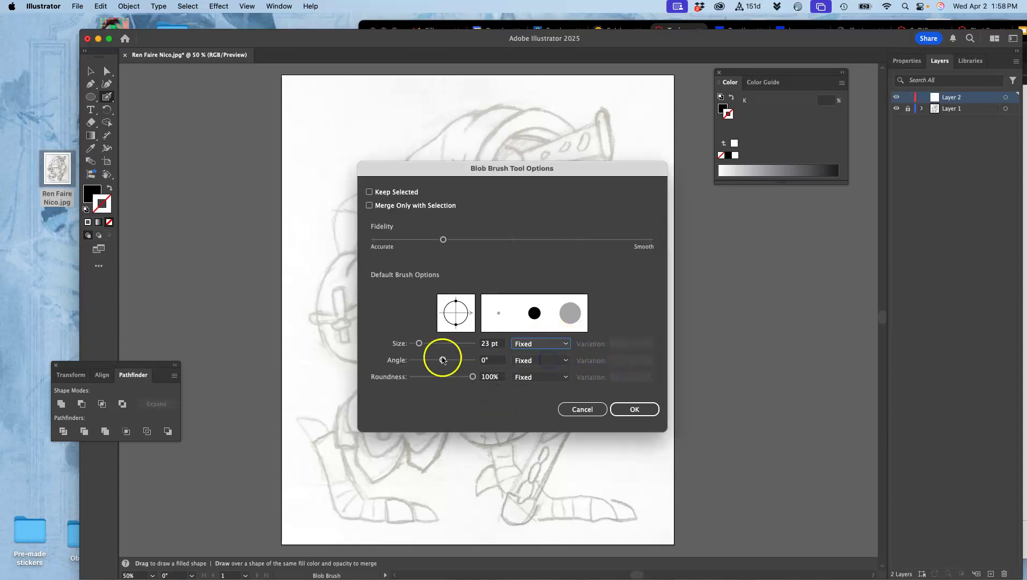
- Set the Blob Brush size to 14 pt, controlled by Pressure with a 14 pt variation, and apply the options
left_click_drag(418, 343, 416, 348)
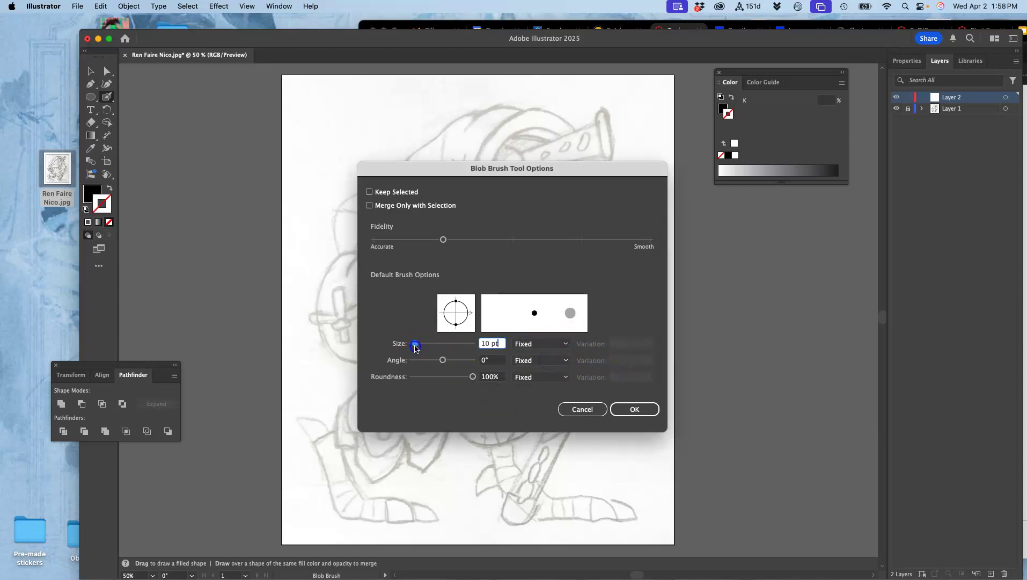
left_click(529, 344)
left_click(537, 378)
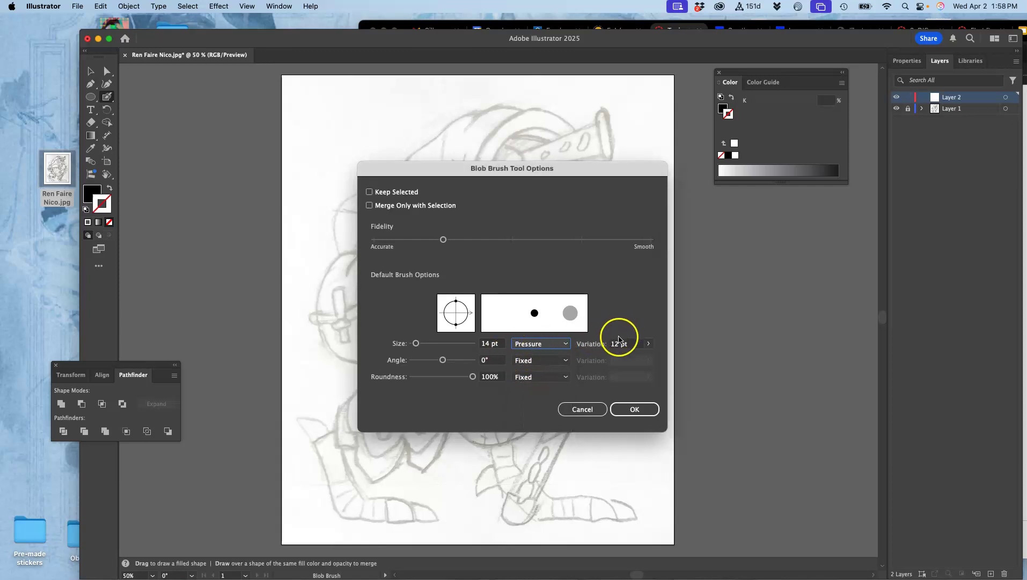
left_click(647, 345)
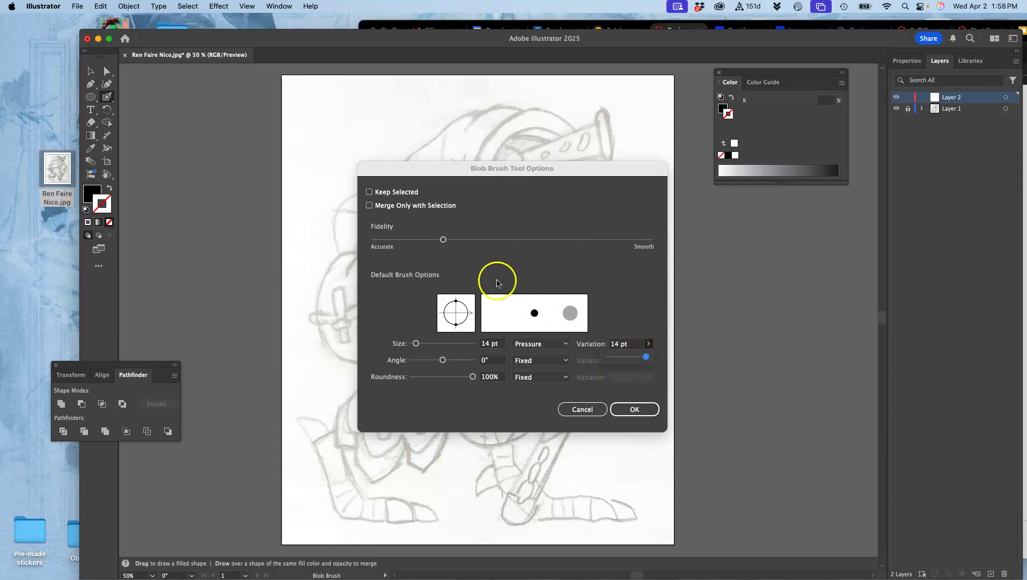
left_click(634, 409)
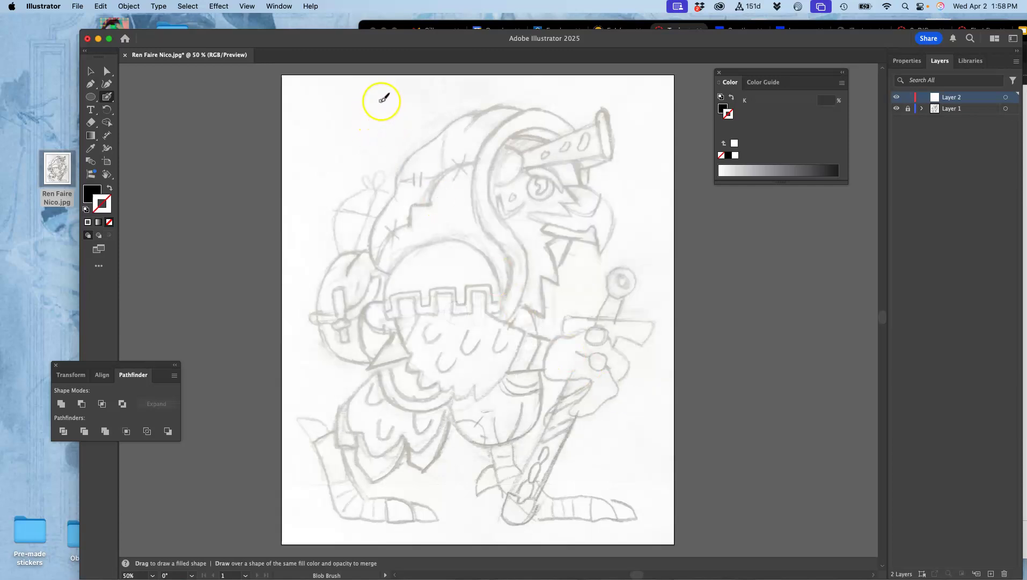
- Draw a winding black test line of varying thickness on Layer 2, in the blank area beside the character's hood
mouse_move(379, 129)
left_mouse_down()
mouse_move(334, 152)
mouse_move(338, 217)
left_mouse_up()
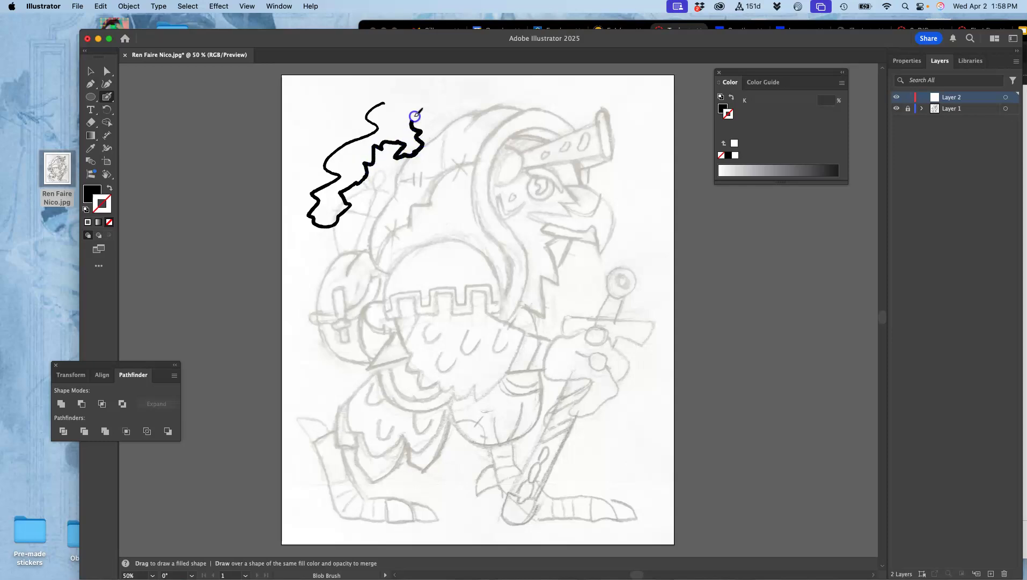
left_click_drag(412, 97, 427, 87)
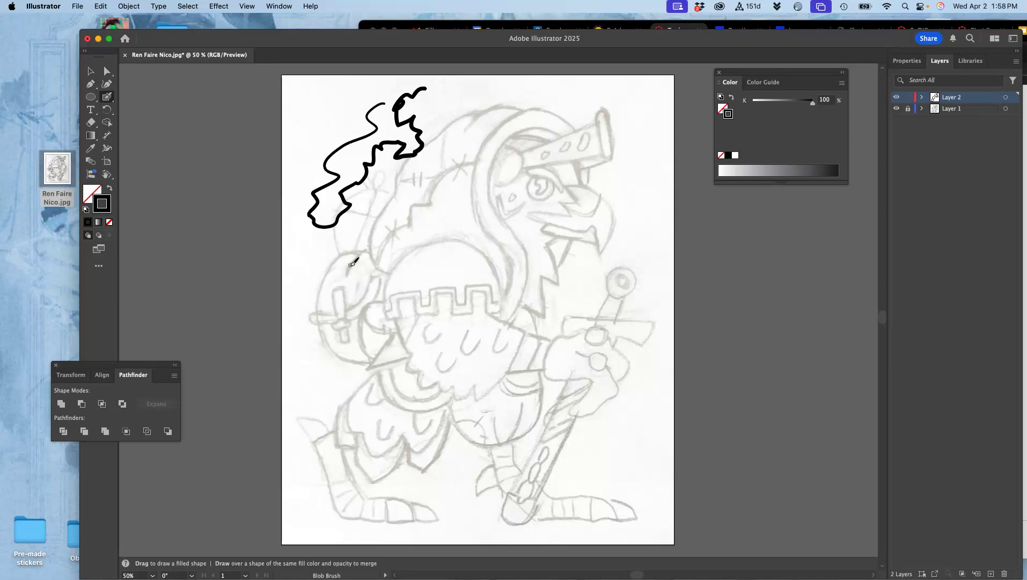
- Set the Blob Brush fidelity about three-quarters of the way toward Smooth and apply the options
double_click(109, 96)
left_click(580, 239)
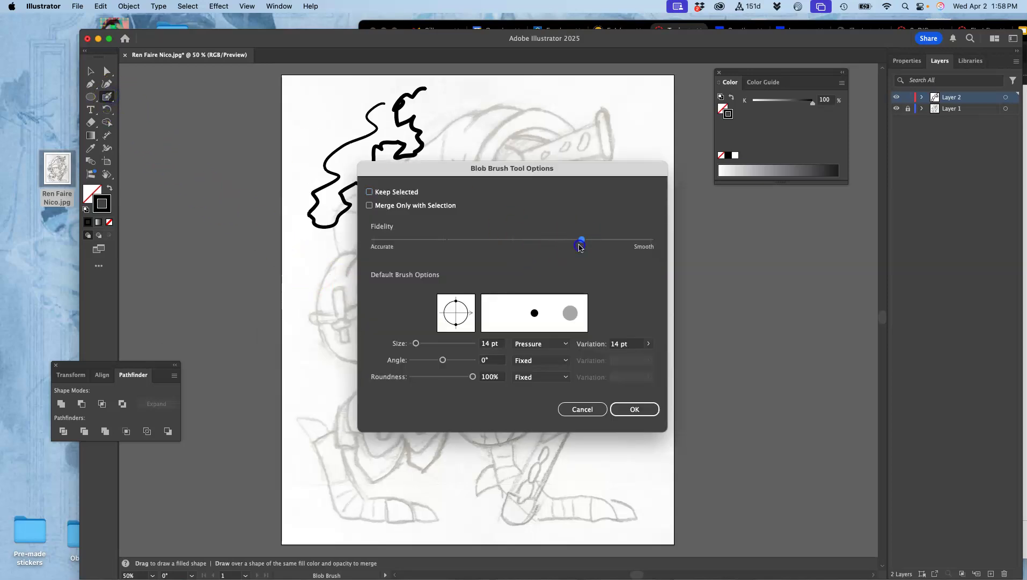
left_click(634, 409)
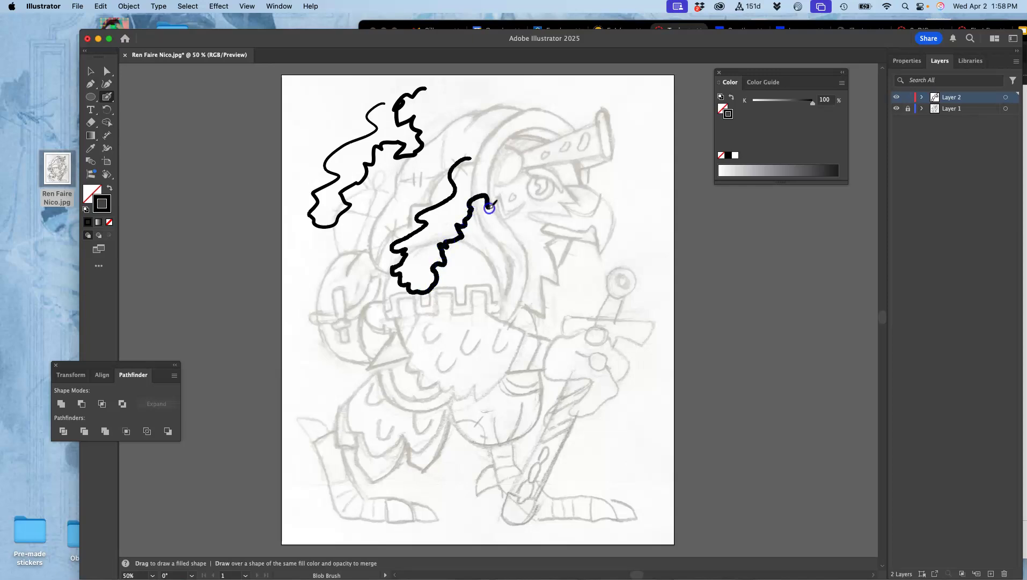
- Draw a second winding black test line across the character's hood and shoulder to try the smoother fidelity
left_click_drag(489, 139, 482, 133)
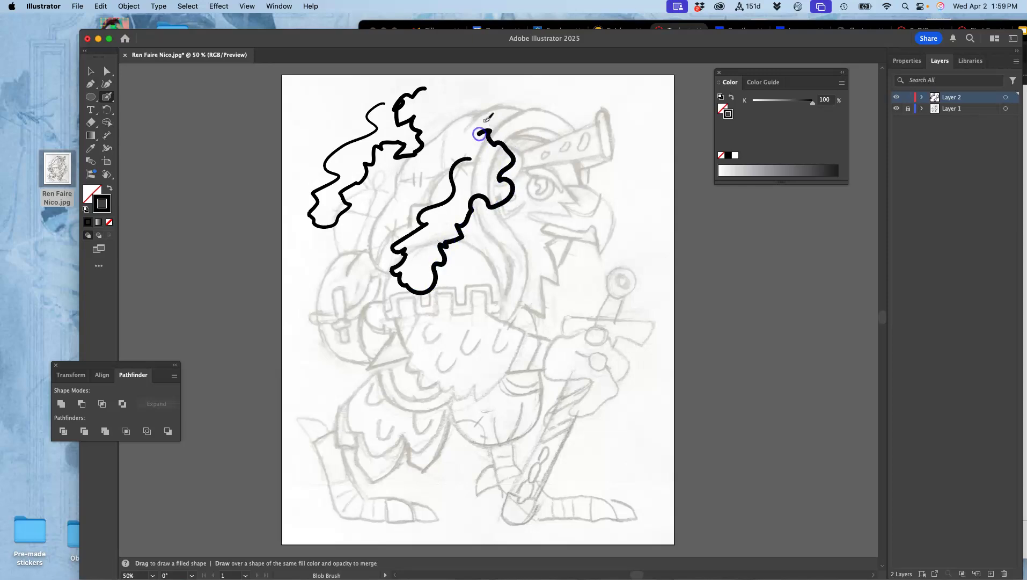
mouse_move(460, 204)
left_mouse_down()
mouse_move(414, 215)
mouse_move(414, 247)
left_mouse_up()
- Ink the front edge of the hood below the face as one tapered Blob Brush curve and clear the selection
key("super+equal")
key("super+equal")
key("super+equal")
scroll(612, 280, "down", 3)
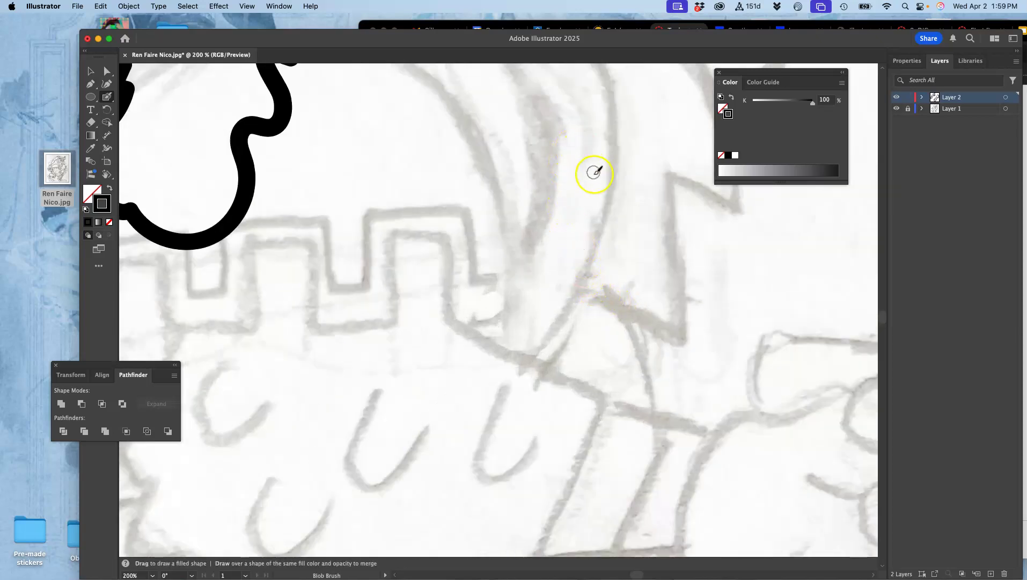
key("super+equal")
scroll(572, 248, "up", 2)
mouse_move(493, 99)
left_mouse_down()
mouse_move(575, 201)
mouse_move(596, 268)
mouse_move(575, 402)
mouse_move(499, 508)
left_mouse_up()
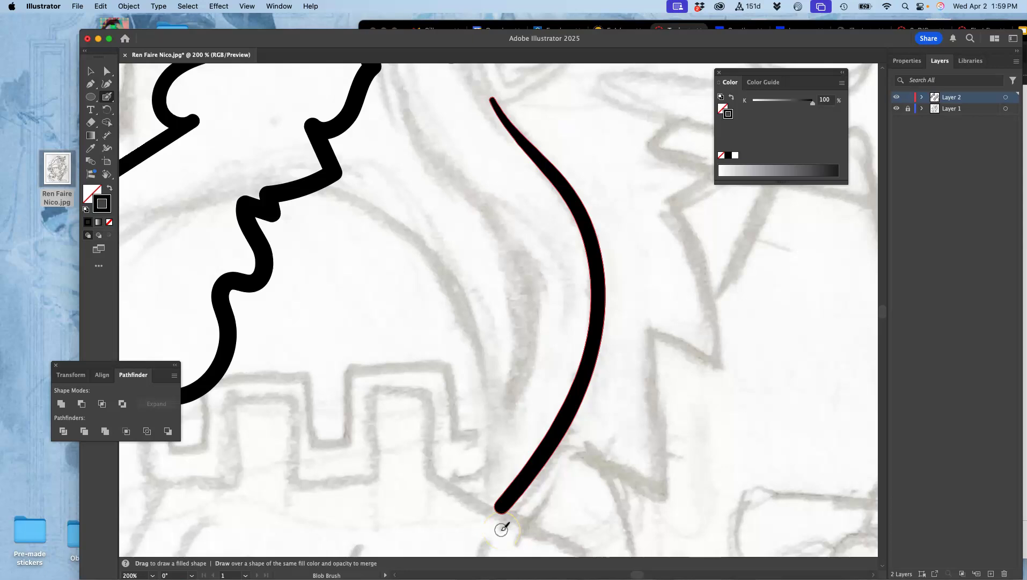
key("super+shift+a")
- Ink the pupil shape and the round eye outline, leaving the outline open at the top
left_click_drag(593, 167, 520, 394)
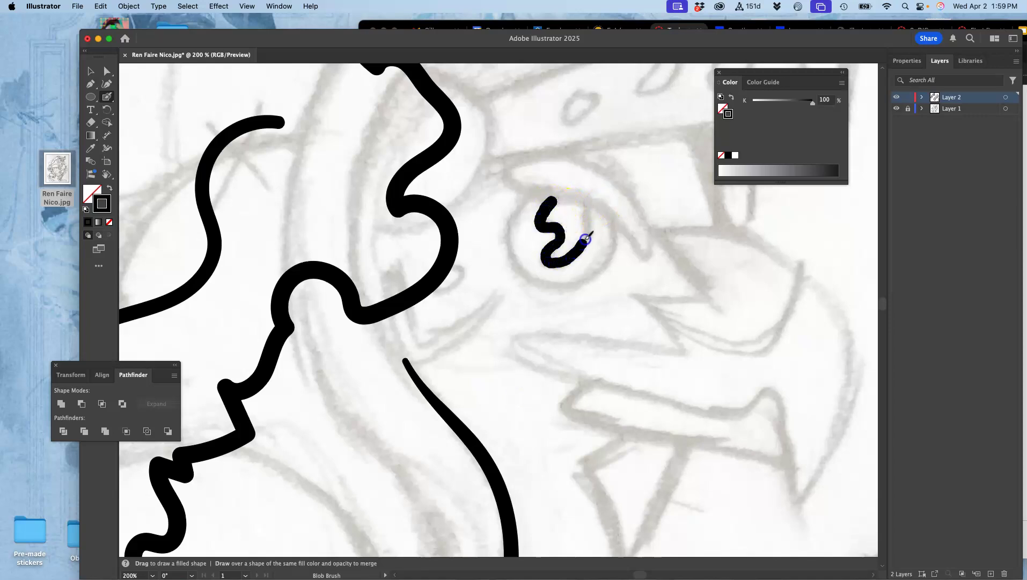
left_click_drag(563, 199, 554, 203)
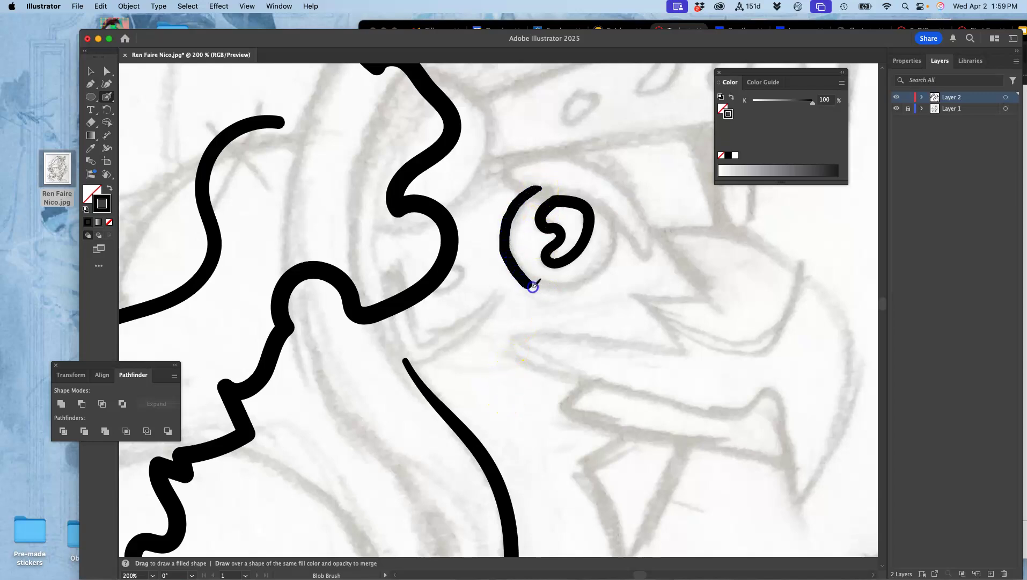
left_click_drag(533, 287, 590, 291)
left_click_drag(614, 223, 615, 221)
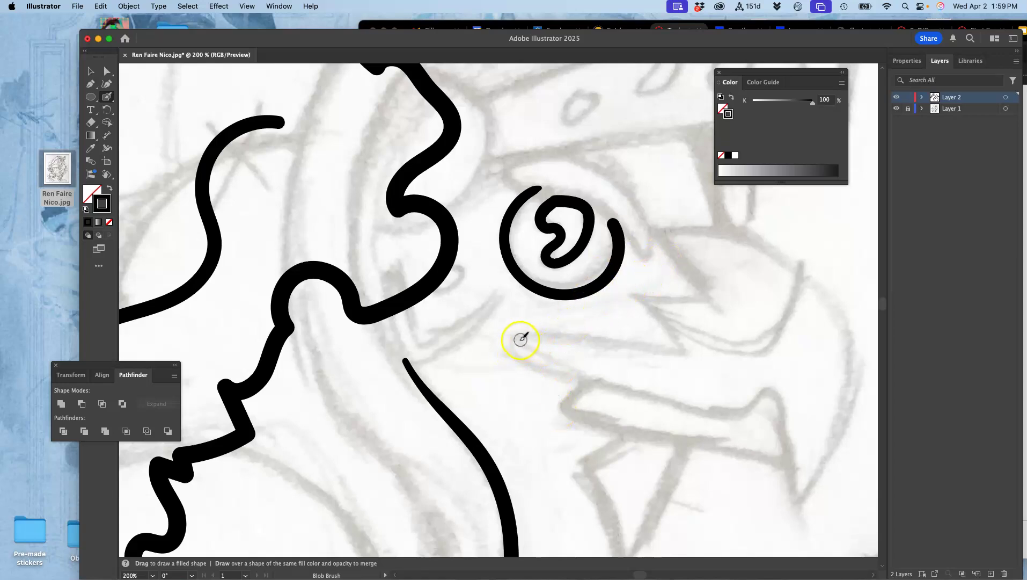
- Ink the upper beak outline, following its mouth line, jagged rear edge, curved front, pointed tip and underside
left_click_drag(582, 335, 656, 344)
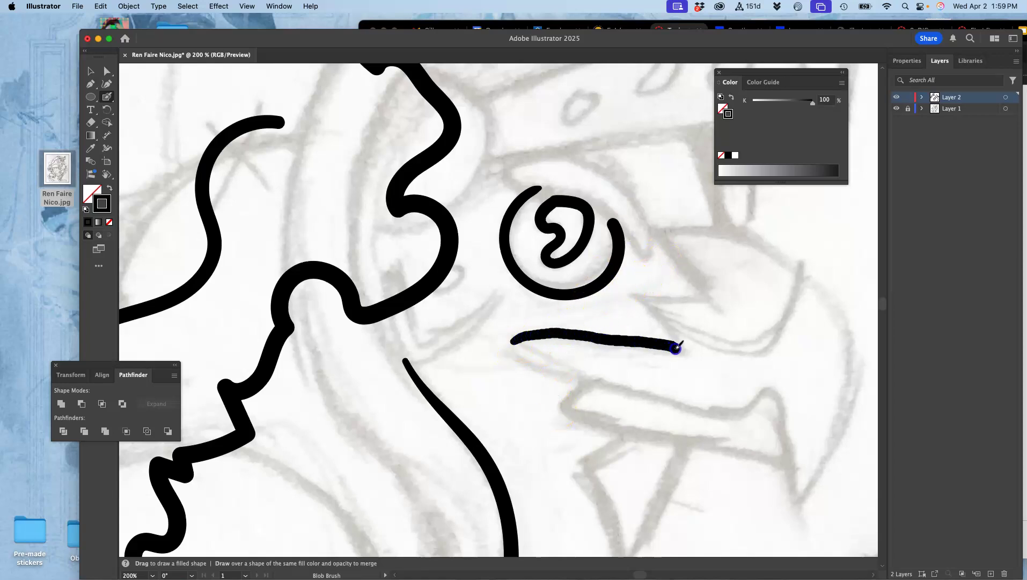
left_click_drag(636, 299, 705, 297)
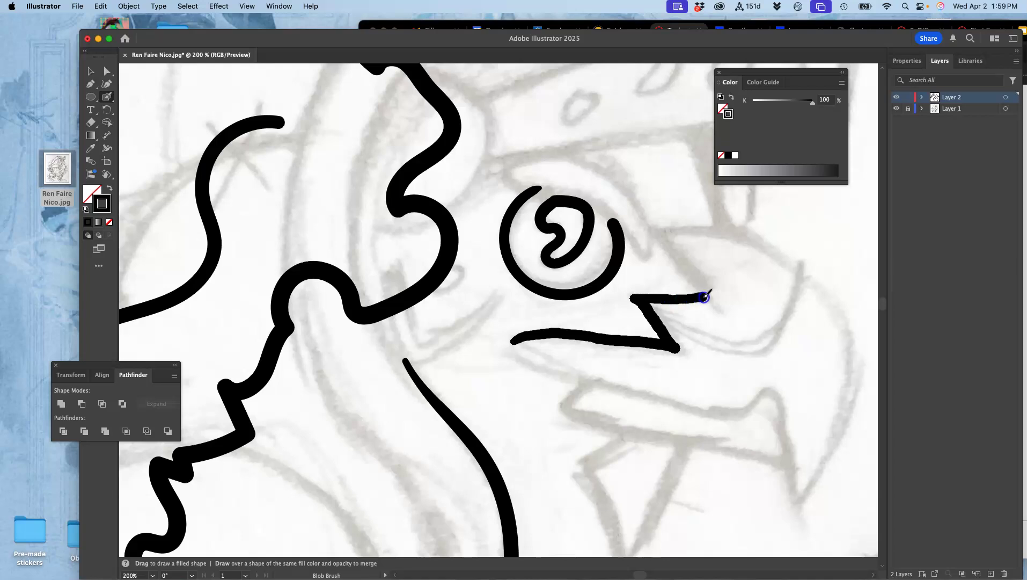
mouse_move(673, 235)
left_mouse_down()
mouse_move(749, 239)
mouse_move(805, 265)
mouse_move(846, 321)
mouse_move(840, 412)
mouse_move(811, 486)
mouse_move(788, 448)
left_mouse_up()
mouse_move(752, 412)
left_mouse_down()
mouse_move(678, 413)
mouse_move(588, 390)
mouse_move(527, 367)
mouse_move(513, 344)
left_mouse_up()
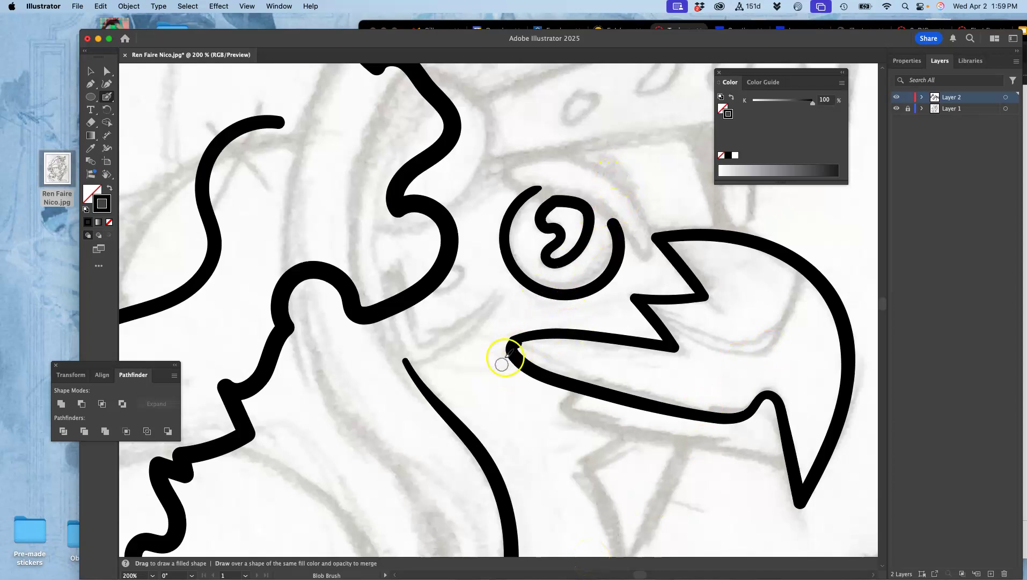
- Select the beak outline and redraw the inner and outer contours at its mouth corner with the Pencil tool to smooth the lumpy join
key("super+equal")
key("super+equal")
key("super+equal")
key("super+equal")
left_click_drag(575, 382, 509, 292)
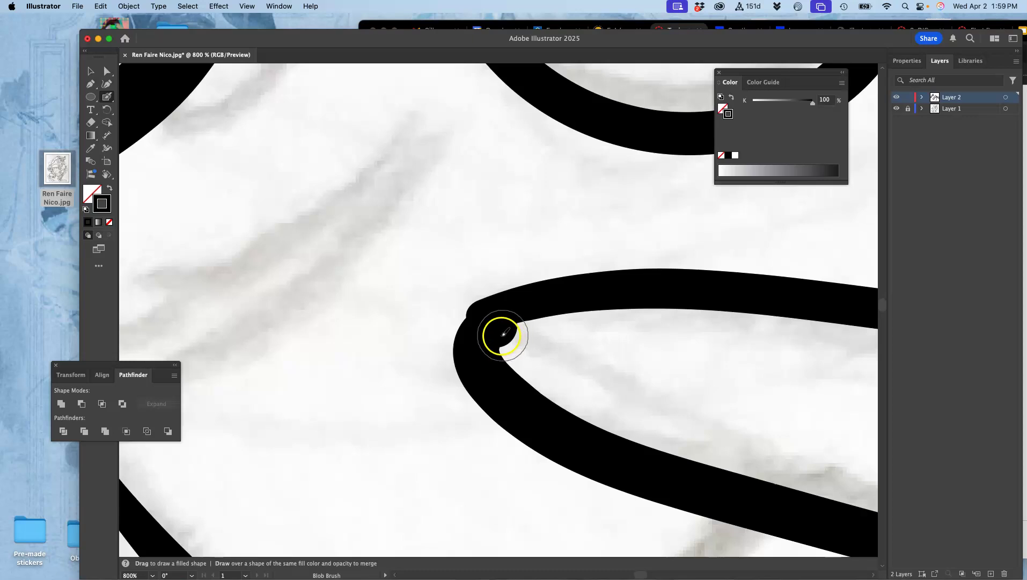
left_click(501, 337)
left_click(107, 71)
left_click(526, 293)
left_click(530, 295)
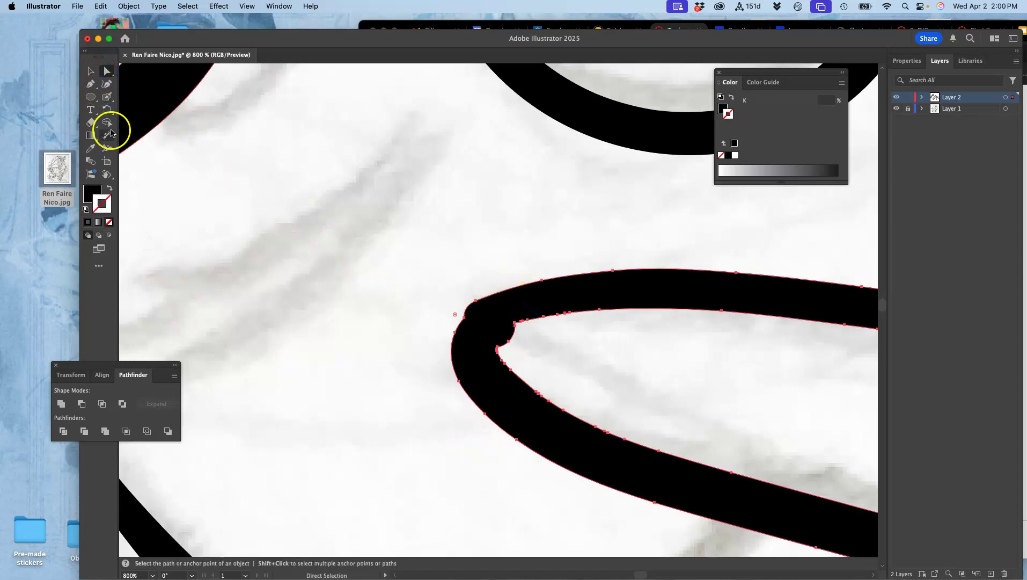
mouse_move(108, 98)
left_mouse_down()
mouse_move(137, 95)
mouse_move(160, 127)
left_mouse_up()
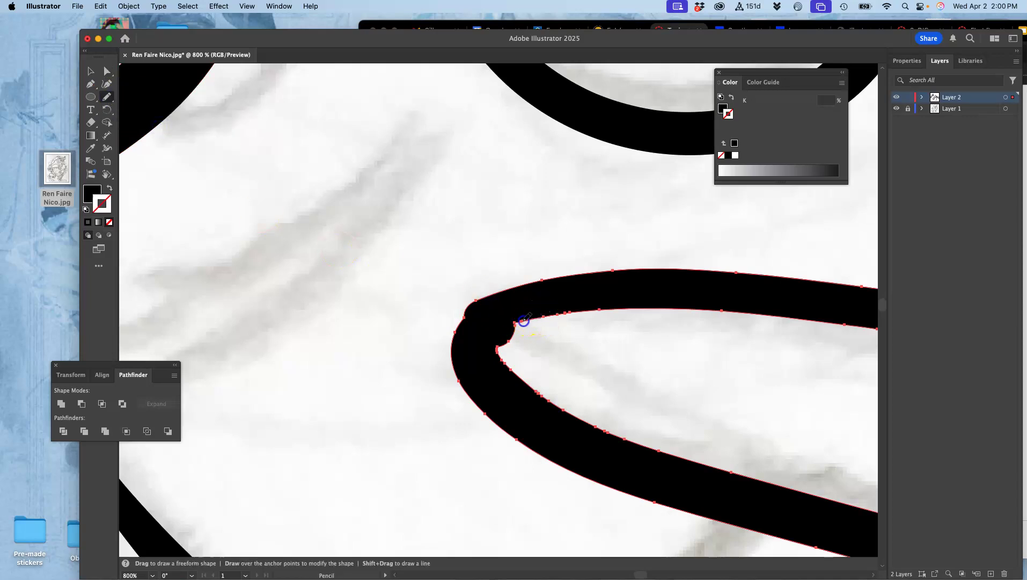
left_click_drag(503, 363, 497, 332)
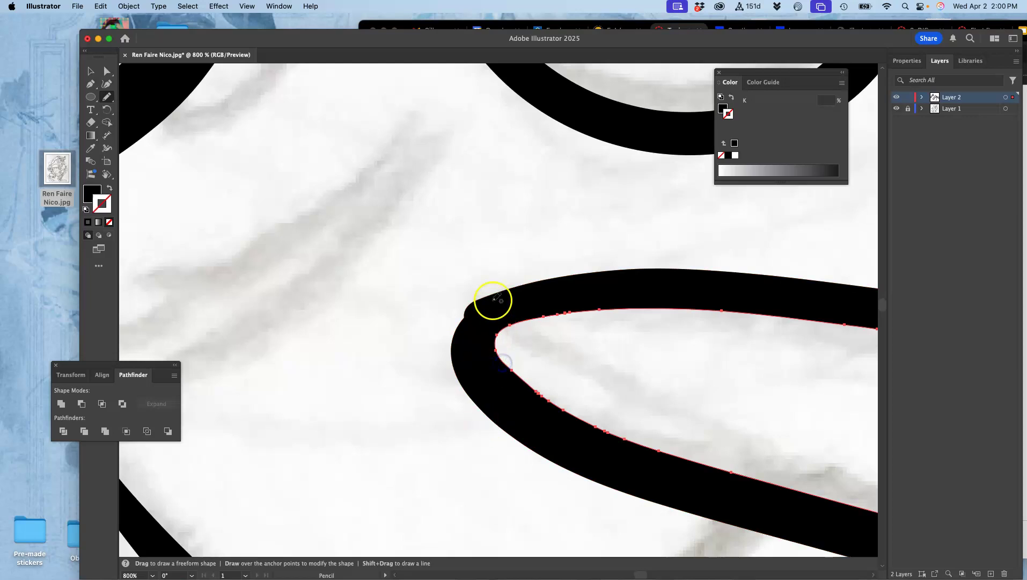
left_click(496, 310, "super")
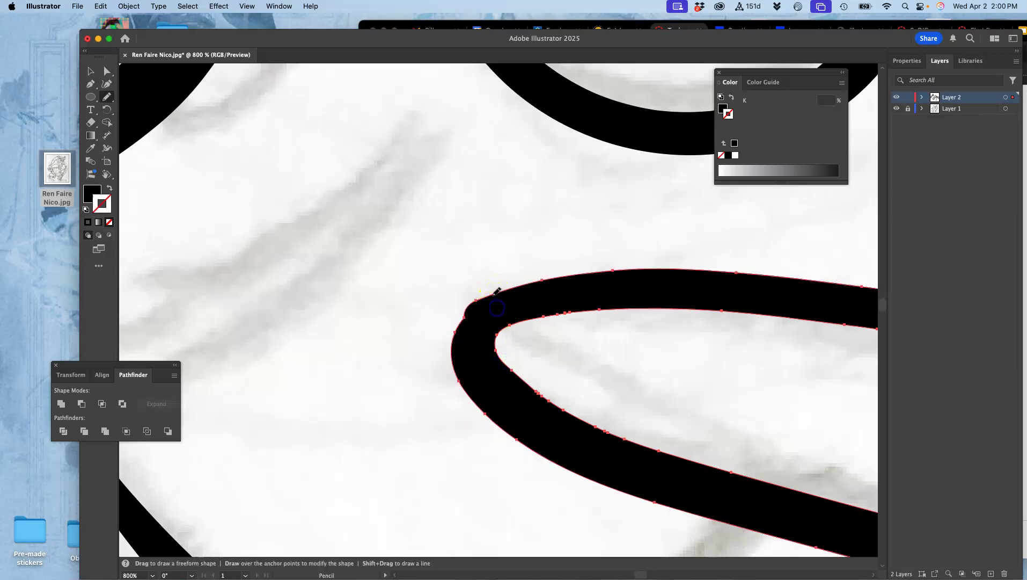
left_click_drag(455, 345, 458, 384)
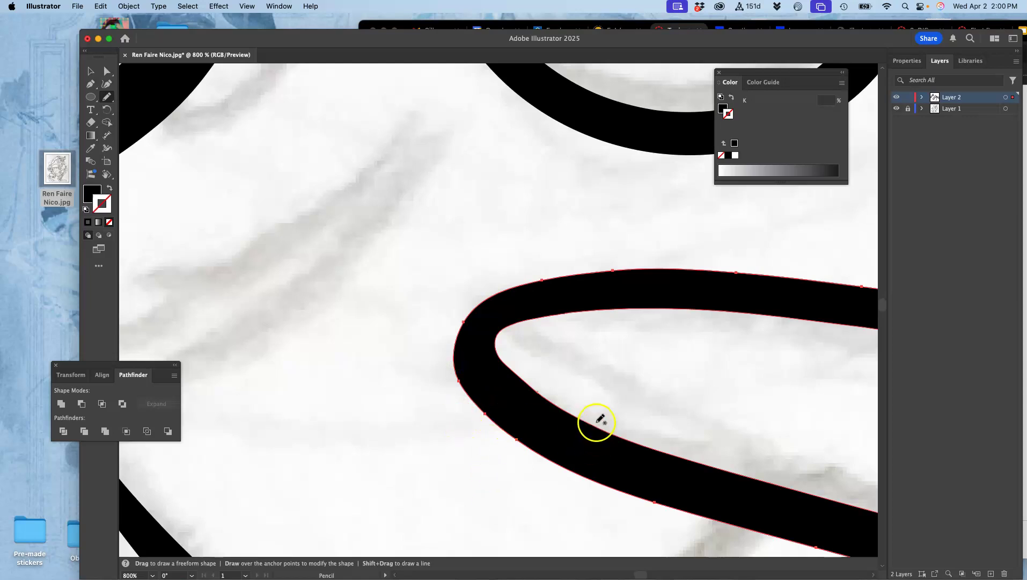
- Use Direct Selection to delete the anchor points in the upper part of the two winding test lines
key("super+minus")
key("super+minus")
key("super+minus")
key("super+minus")
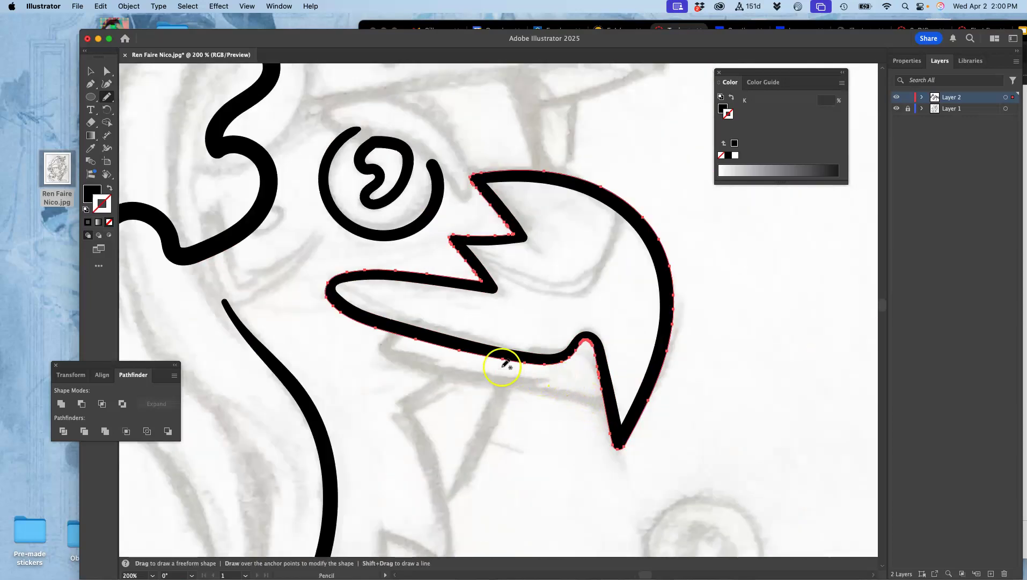
left_click_drag(495, 359, 534, 369)
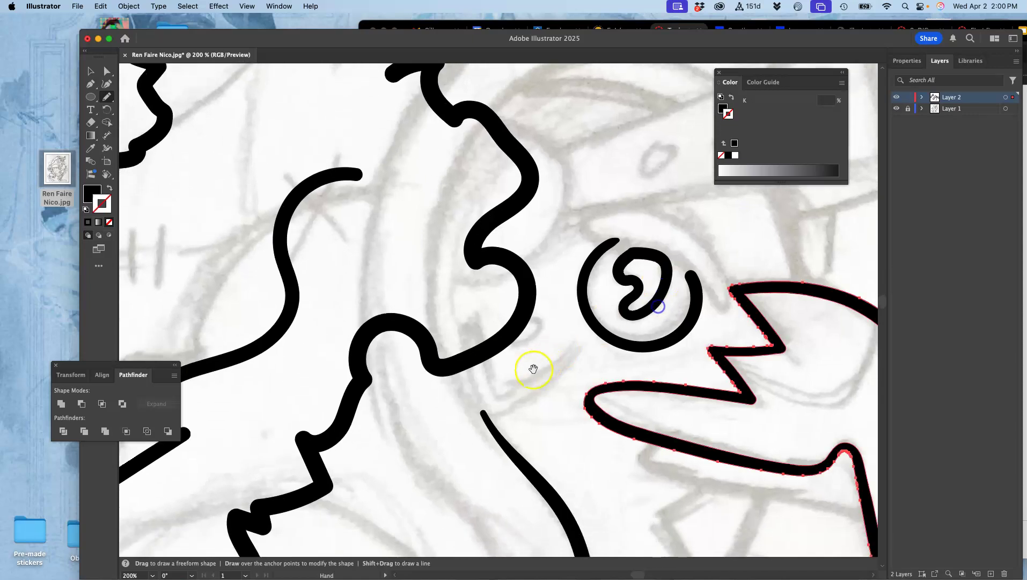
key("super+minus")
left_click_drag(550, 294, 509, 305)
key("super+minus")
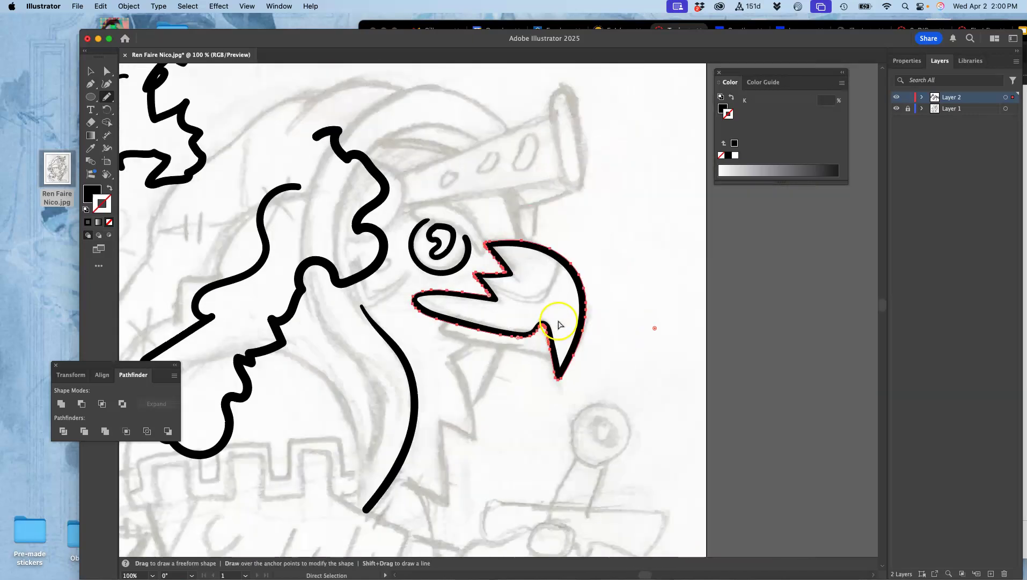
key("super+minus")
scroll(500, 340, "left", 5)
left_click(107, 71)
mouse_move(347, 159)
left_mouse_down()
mouse_move(317, 178)
mouse_move(527, 271)
left_mouse_up()
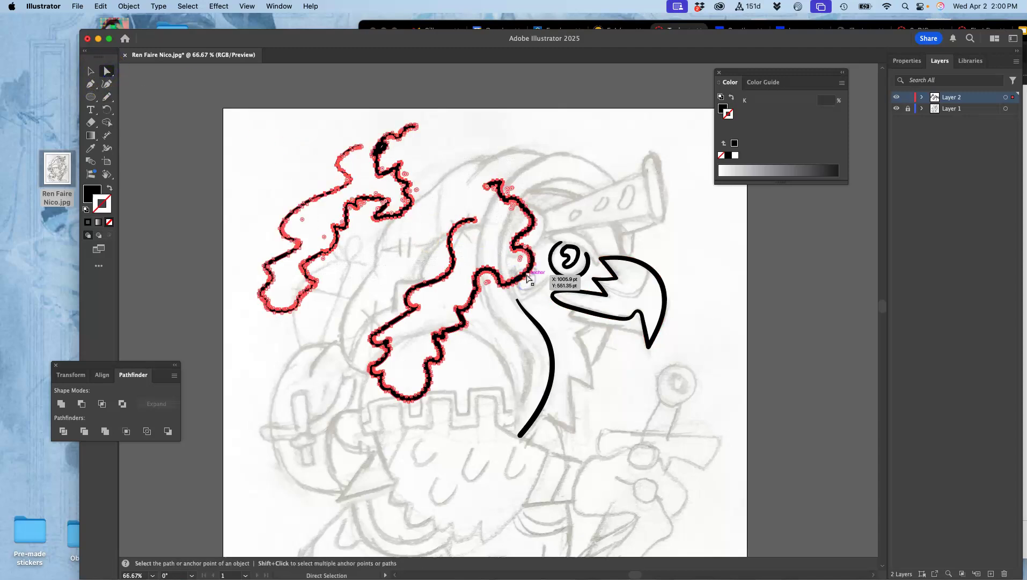
key("BackSpace")
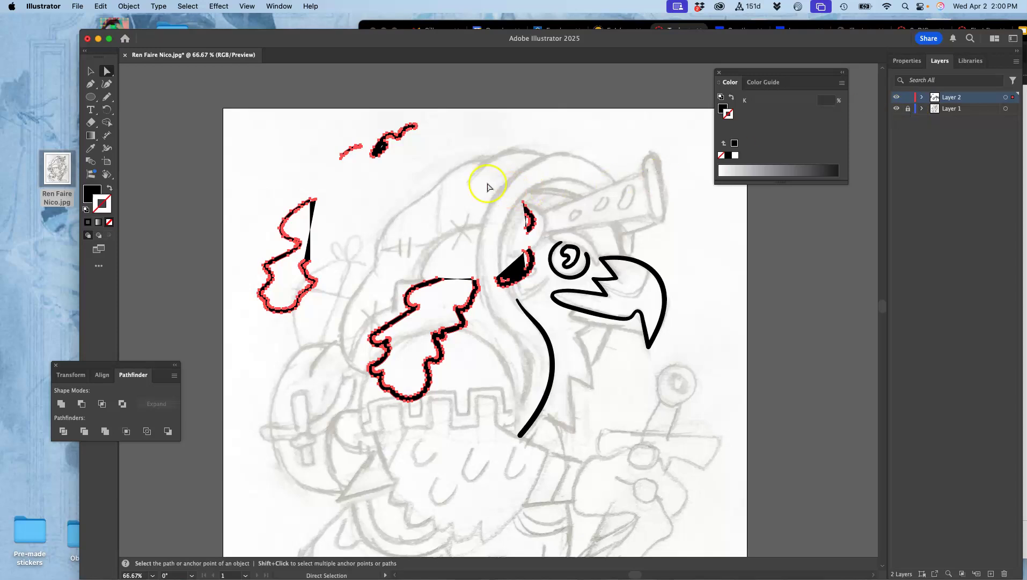
- Select all remaining fragments of the test lines as whole objects and delete them, keeping the hood, eye and beak lines
left_click(280, 229)
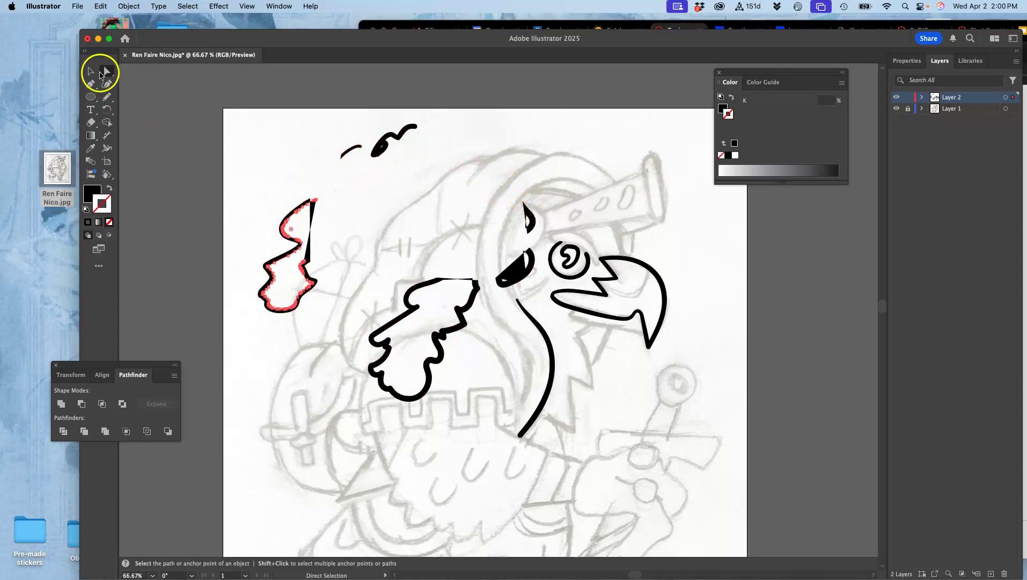
left_click_drag(237, 112, 321, 252)
left_click(90, 71)
left_click(229, 111)
mouse_move(231, 114)
left_mouse_down()
mouse_move(480, 367)
mouse_move(486, 418)
left_mouse_up()
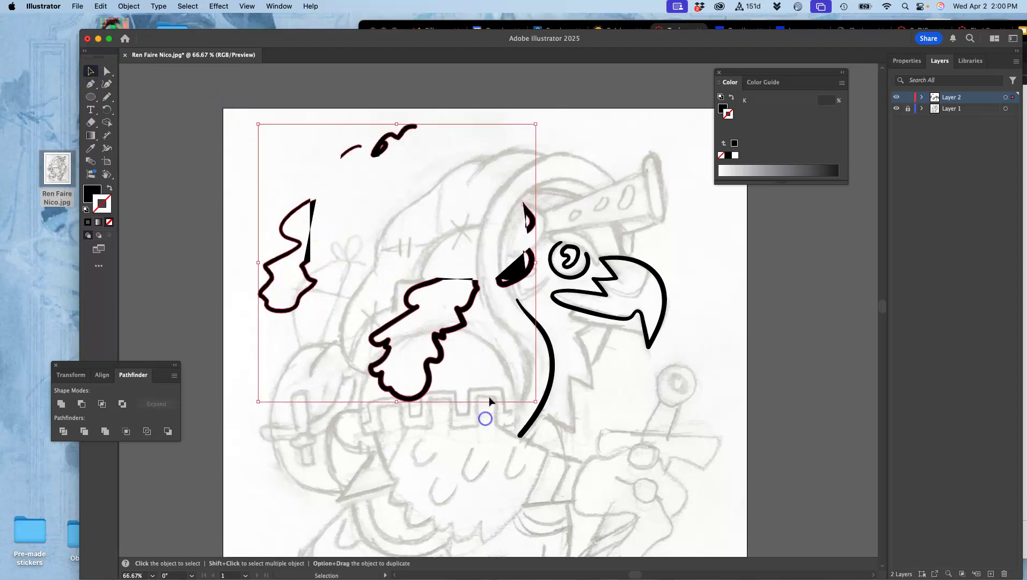
key("Delete")
left_click(294, 171)
- Ink the star-shaped stitch and its curved seam on the hood with the Blob Brush, and select the merged shape
left_click_drag(107, 95, 143, 111)
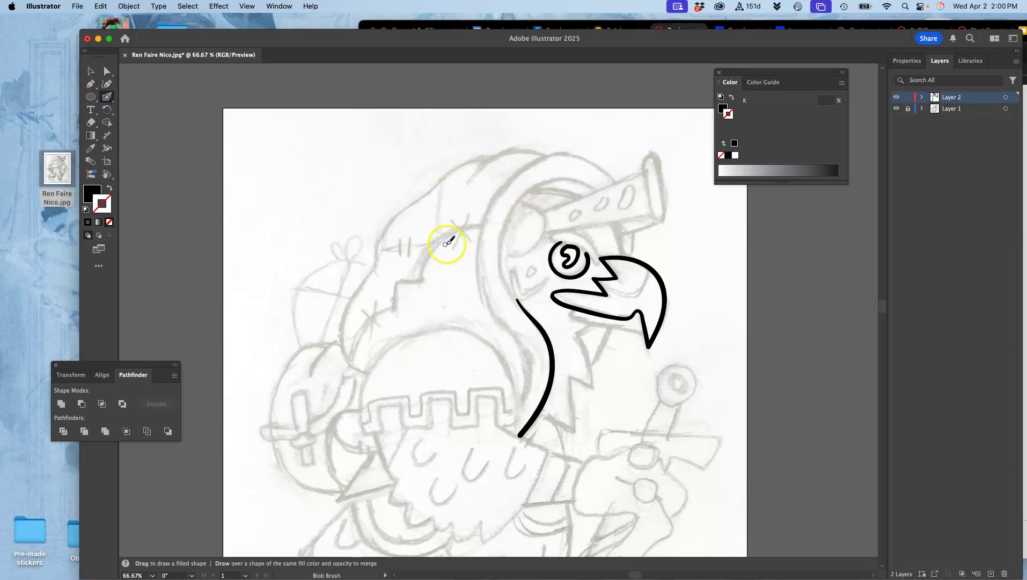
key("super+equal")
key("super+equal")
key("super+equal")
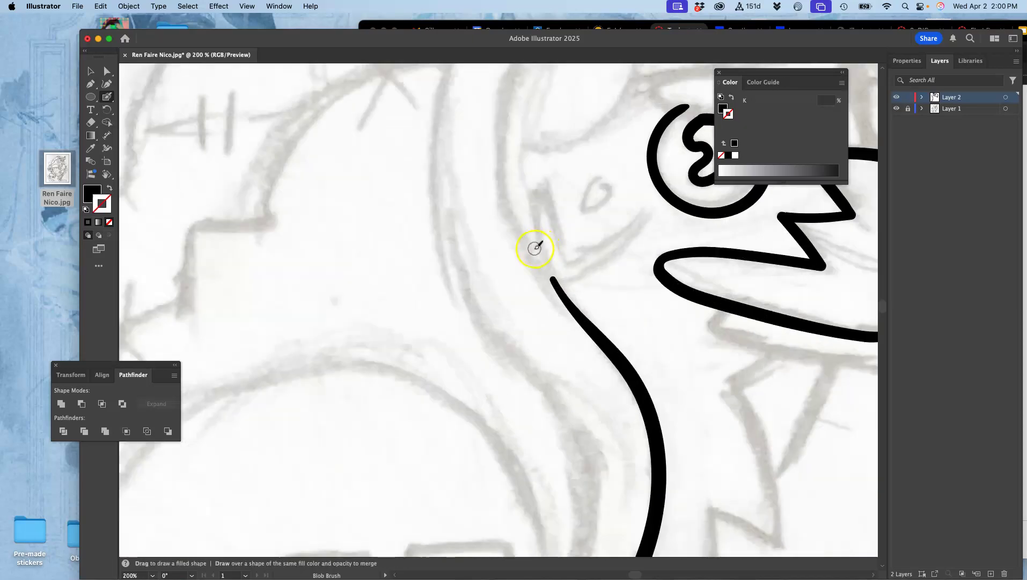
mouse_move(504, 179)
left_mouse_down()
mouse_move(432, 407)
mouse_move(409, 374)
left_mouse_up()
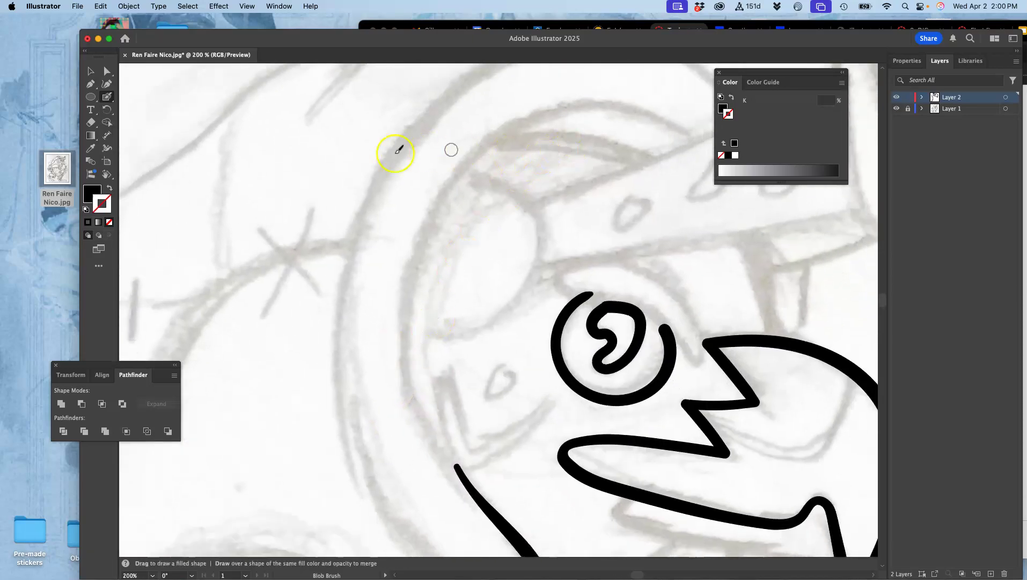
left_click_drag(251, 226, 332, 294)
left_click_drag(266, 307, 316, 203)
mouse_move(337, 246)
left_mouse_down()
mouse_move(280, 256)
mouse_move(232, 285)
mouse_move(167, 359)
left_mouse_up()
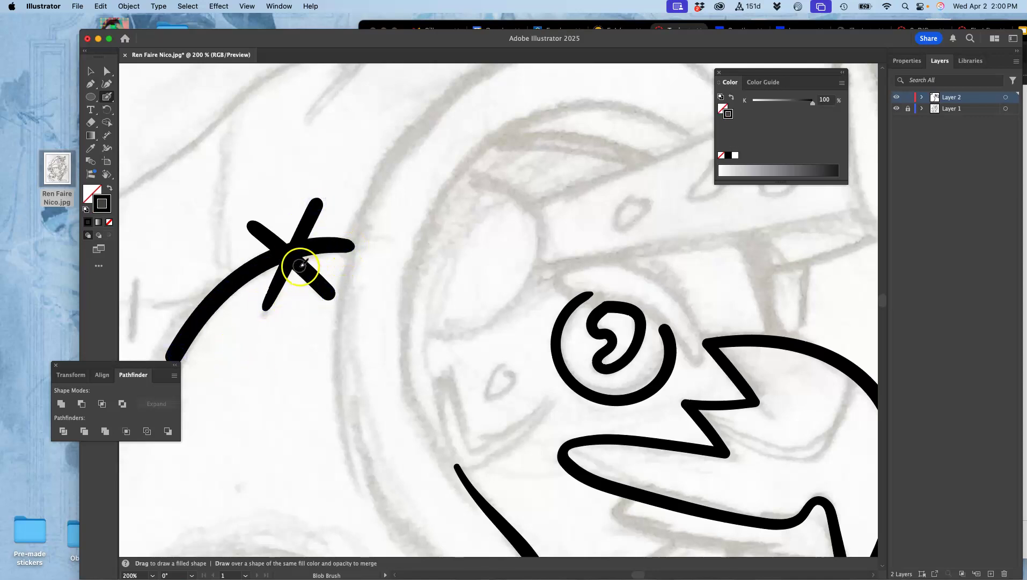
left_click(300, 264)
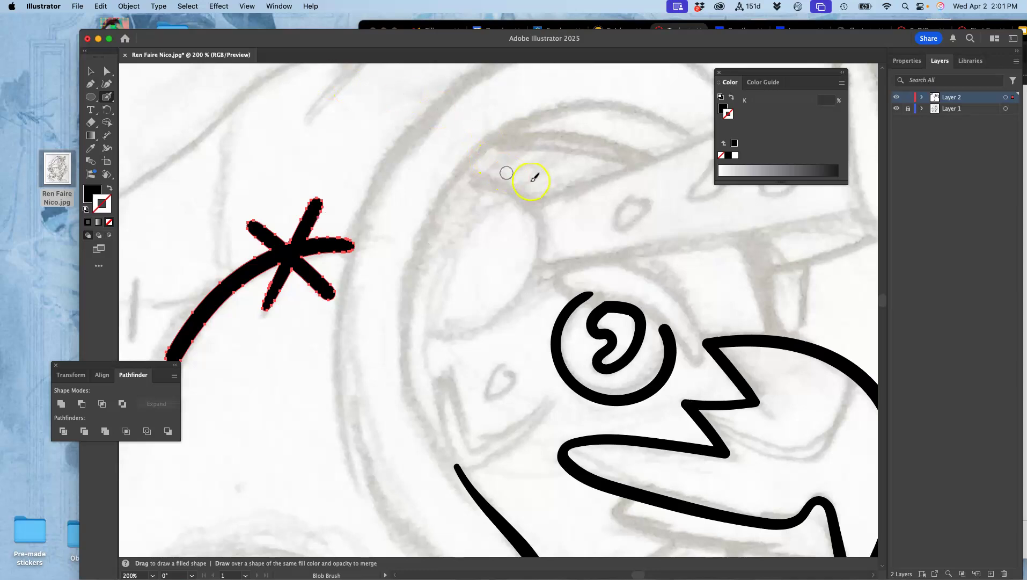
- Expand Layer 2, lock the eye outline and pupil groups, and ink the crescent-shaped upper eyelid over the eye
left_click_drag(651, 278, 593, 206)
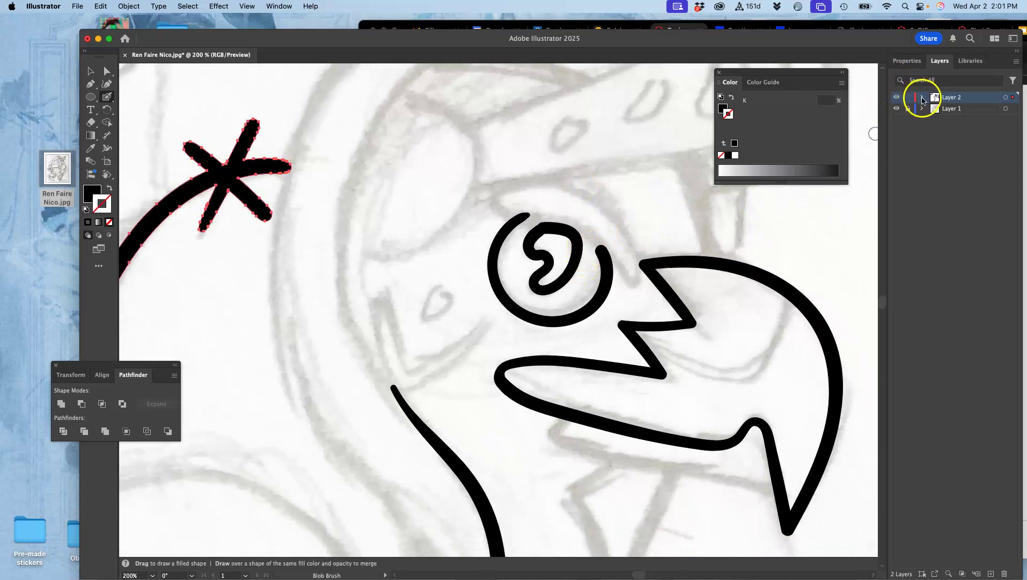
left_click(922, 97)
left_click(909, 165)
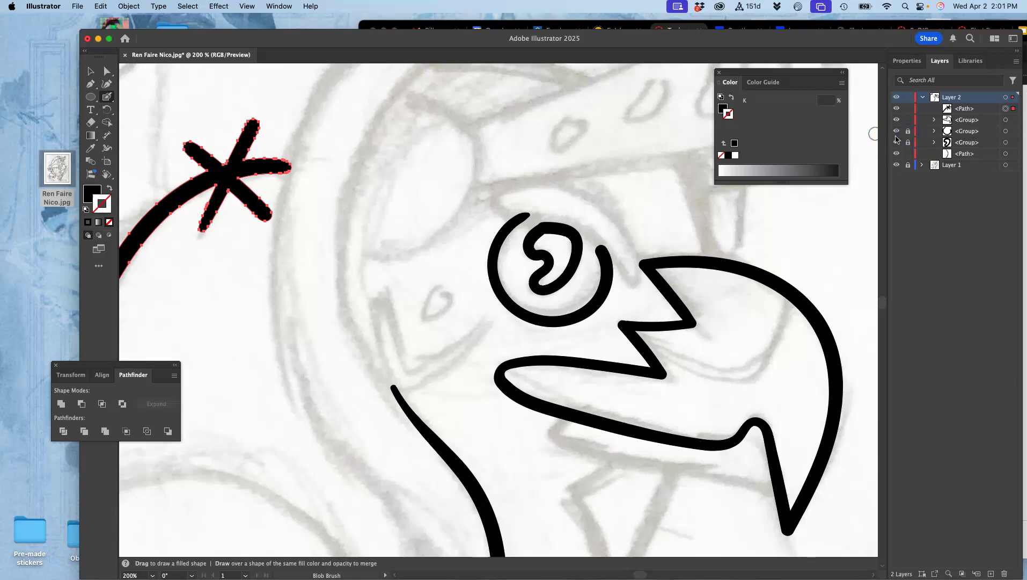
left_click(897, 132)
left_click(896, 143)
left_click(896, 142)
left_click(896, 131)
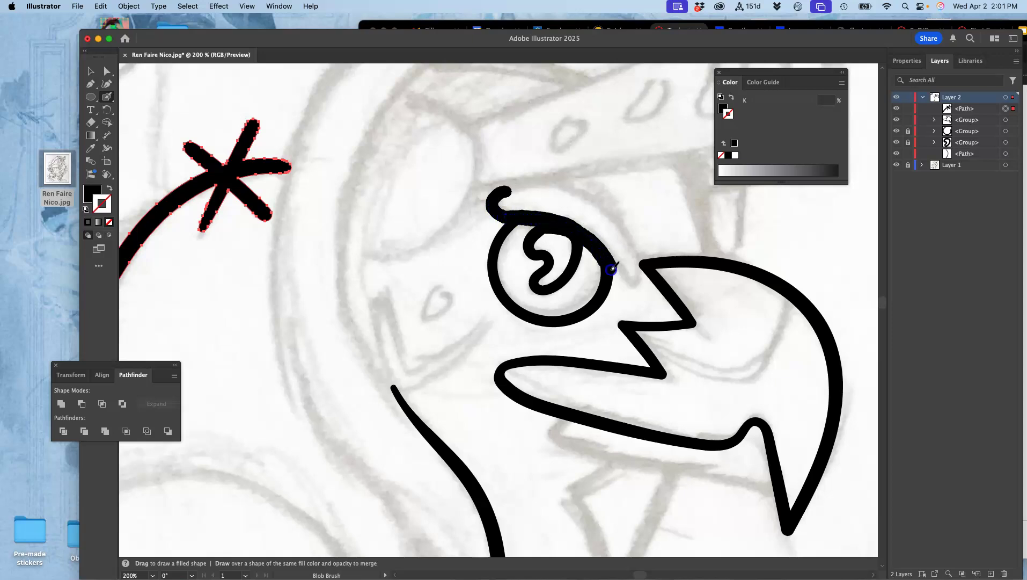
mouse_move(637, 237)
left_mouse_down()
mouse_move(590, 192)
mouse_move(563, 183)
mouse_move(498, 198)
left_mouse_up()
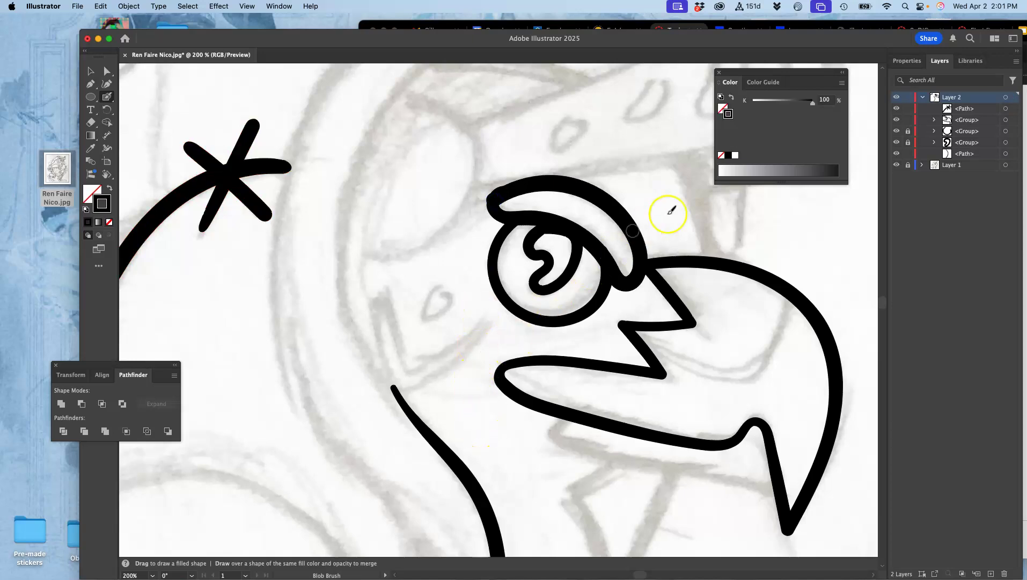
- Hide and reshow the eye outline group to check its artwork, and examine the inked eye up close
left_click(907, 131)
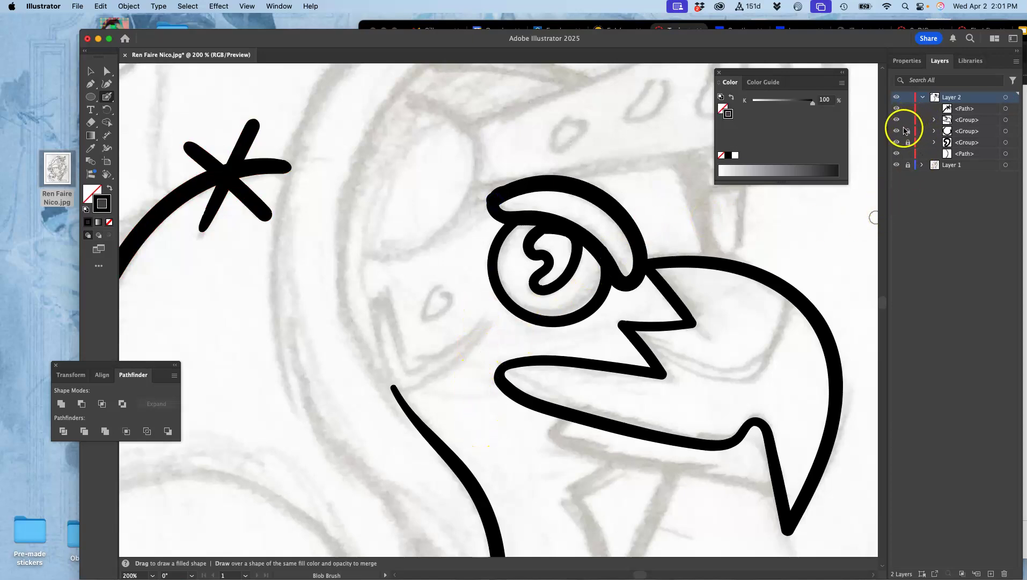
left_click(896, 131)
left_click(900, 130)
left_click(901, 130)
key("super+equal")
key("super+equal")
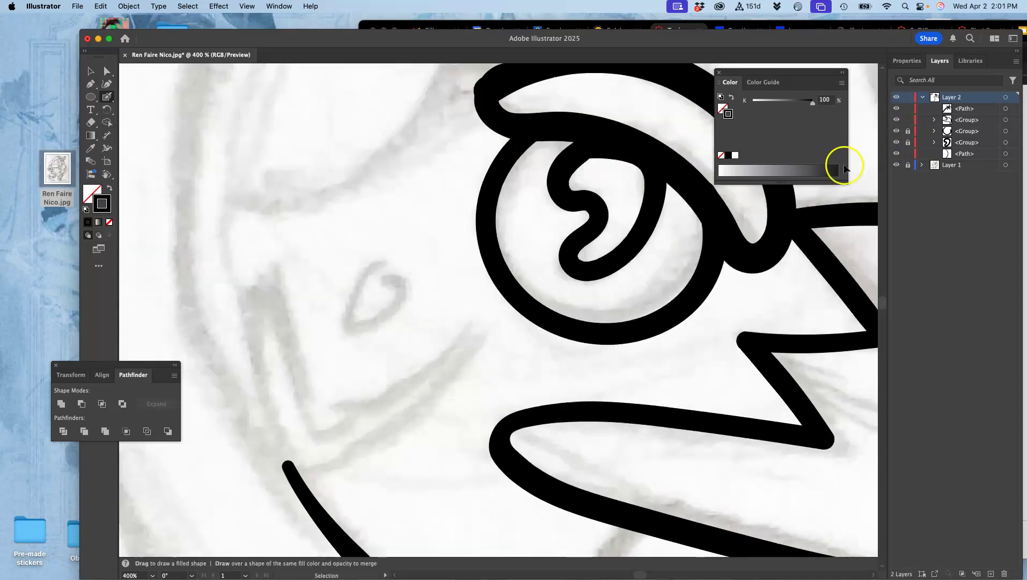
- Select the upper eyelid shape and redraw the outer edge of its pointed front end with the Pencil tool
key("space")
left_click_drag(574, 176, 540, 288)
left_click_drag(529, 184, 529, 172)
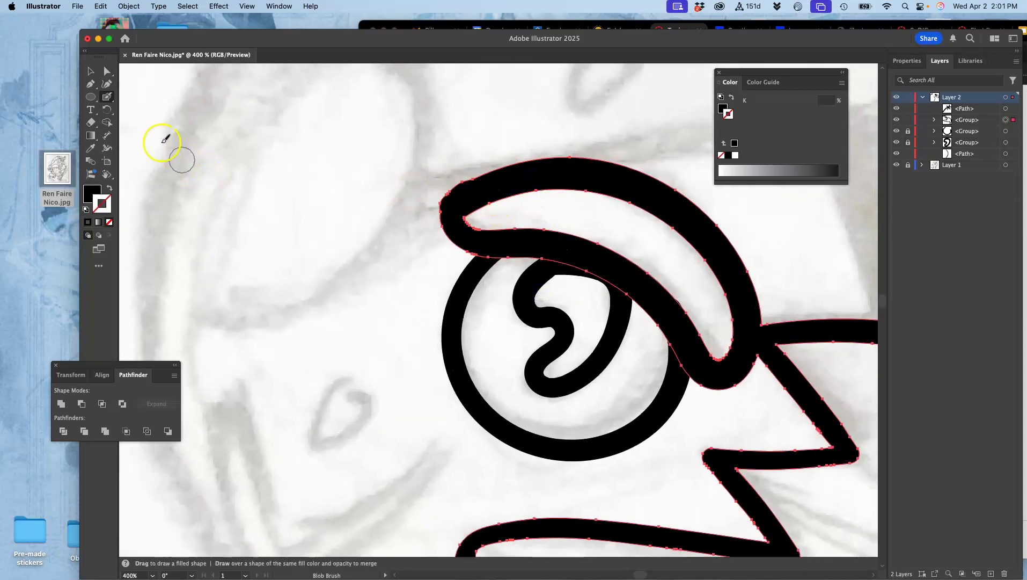
left_click(108, 101)
left_click(131, 124)
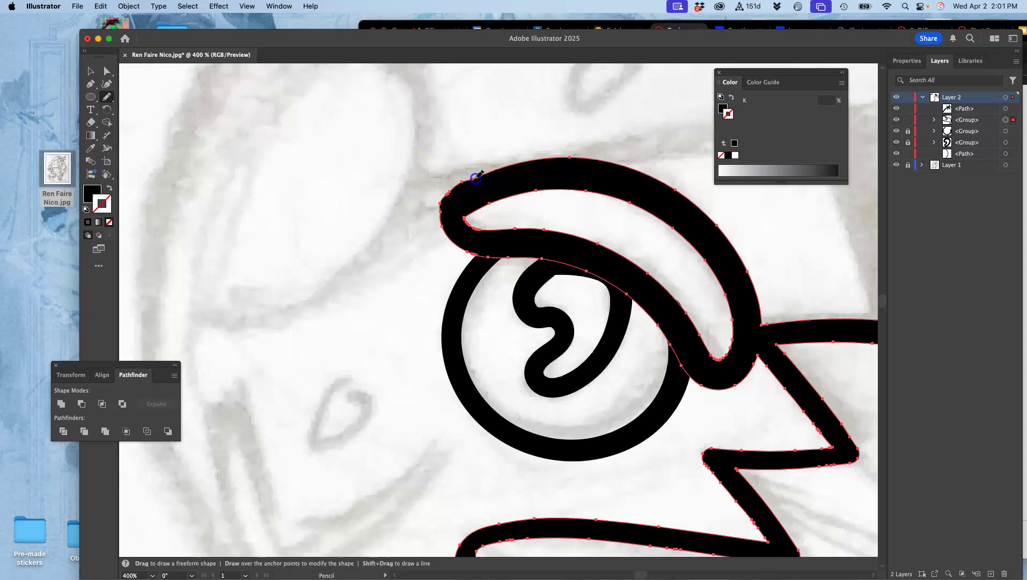
left_click_drag(443, 213, 443, 297)
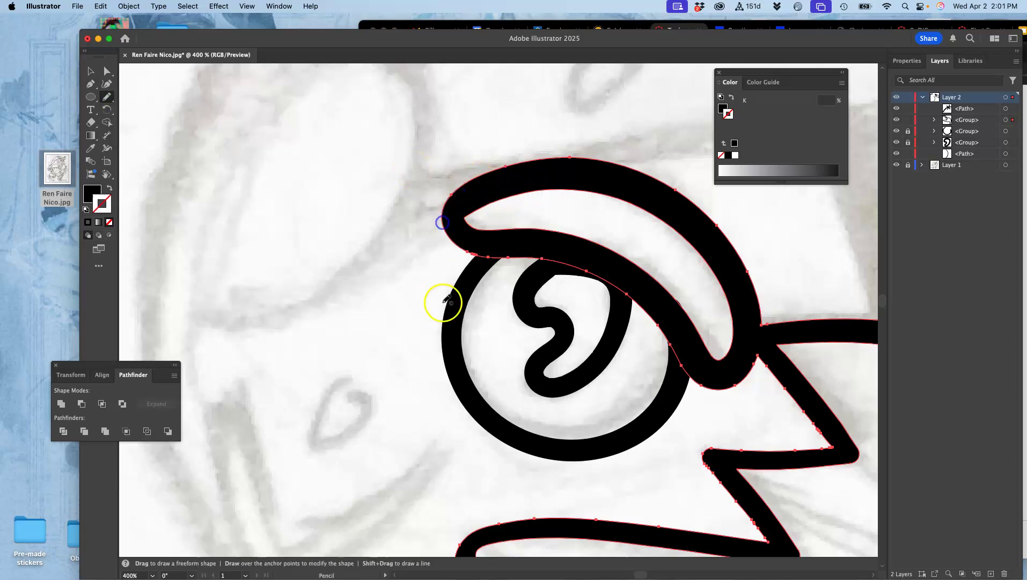
- Redraw the inner edge of the eyelid's front corner with the Pencil tool to sharpen the white opening
key("v")
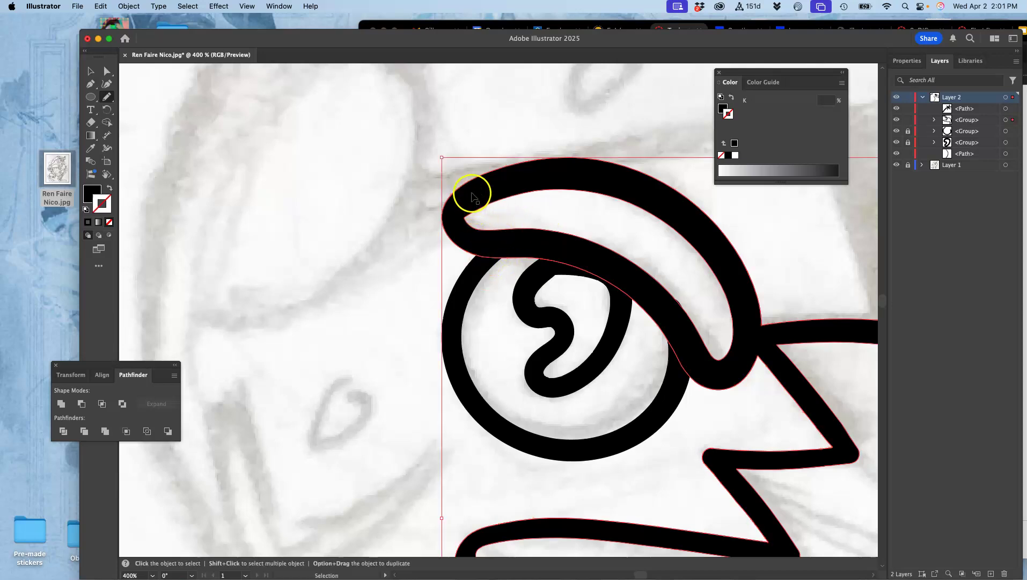
key("n")
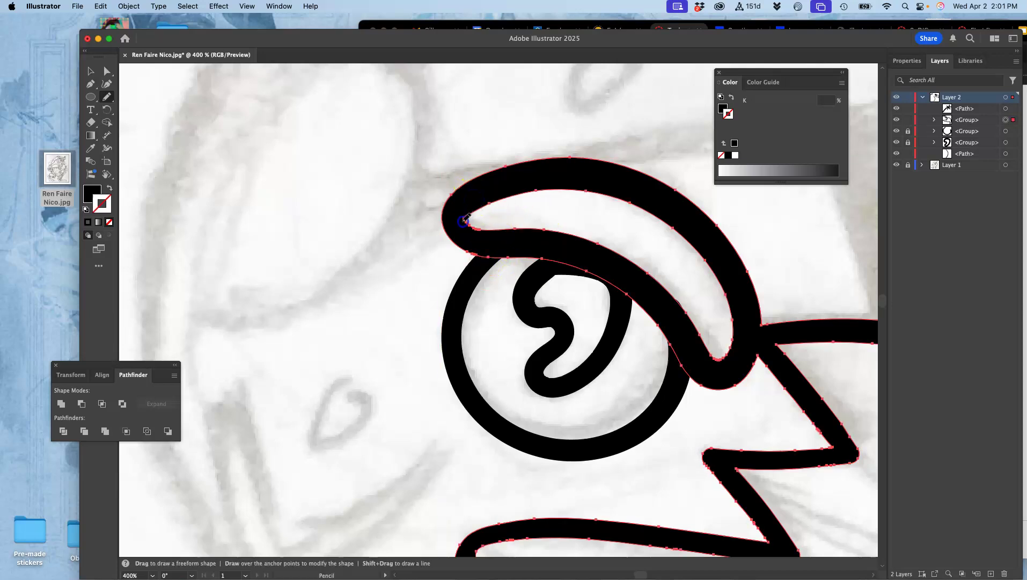
left_click_drag(476, 226, 478, 228)
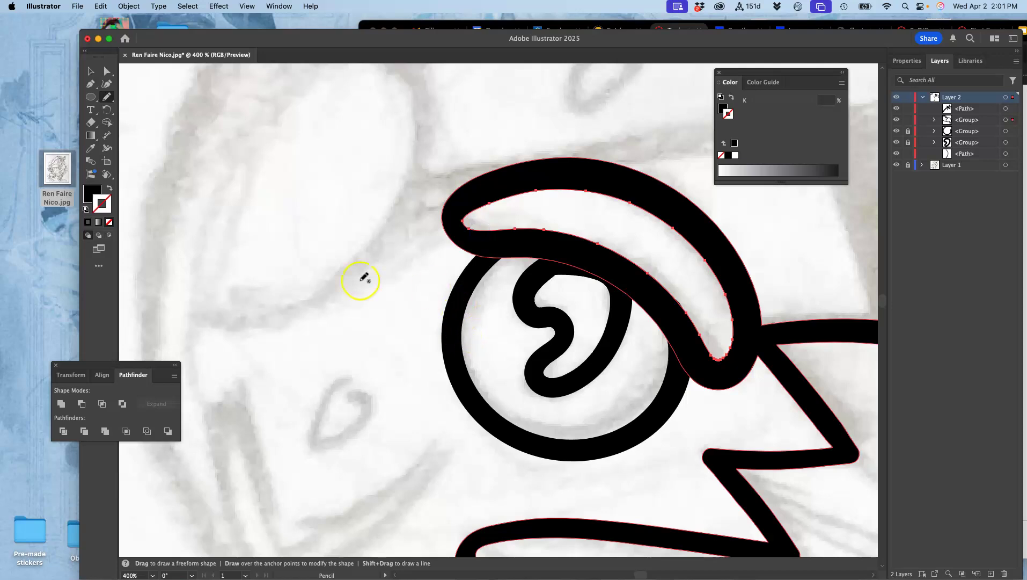
- Review the Pencil tool's fidelity and path-editing options and accept them without changes
double_click(107, 97)
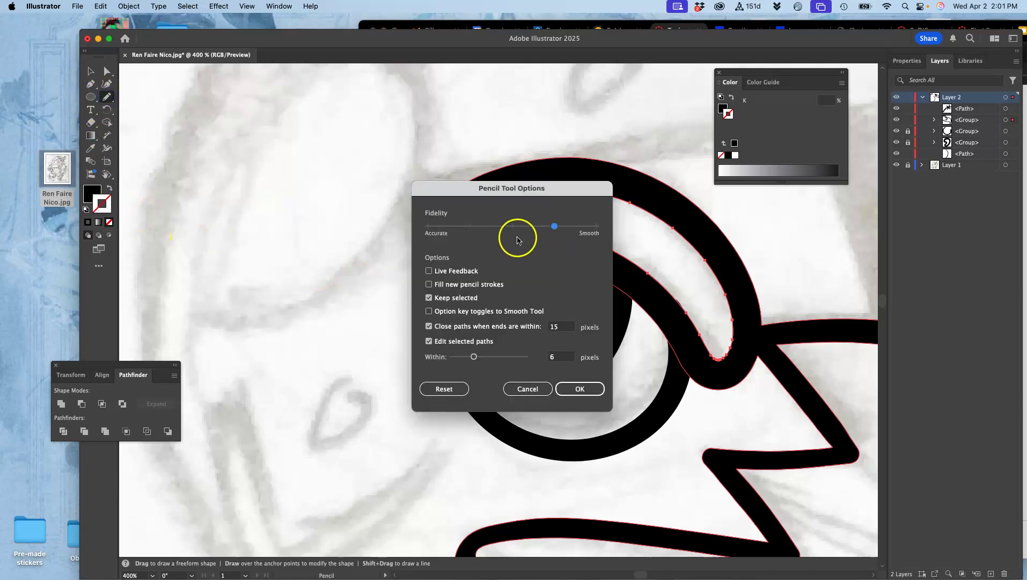
left_click(587, 389)
key("super+minus")
key("super+minus")
key("super+minus")
key("super+minus")
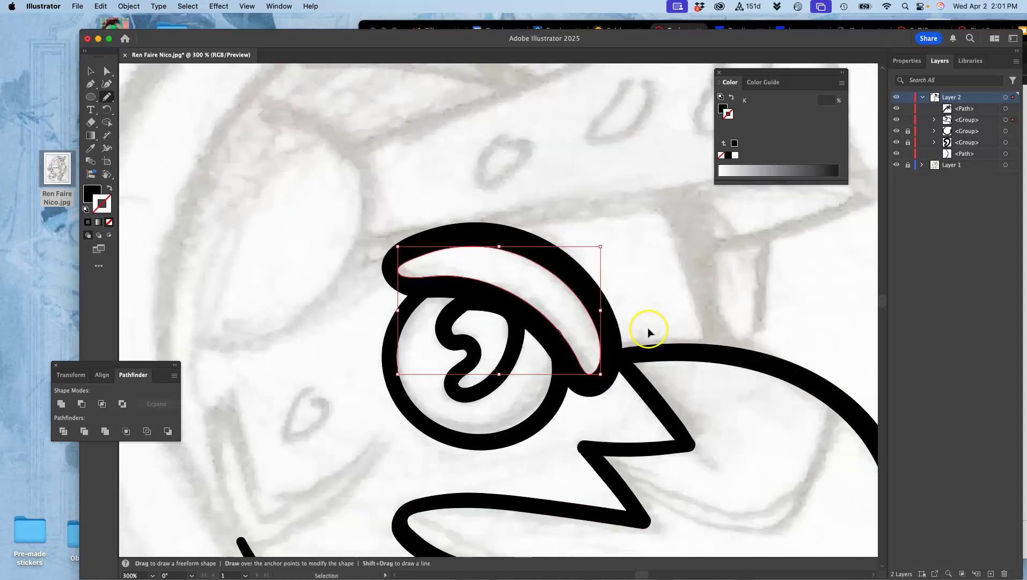
key("space")
left_click_drag(405, 346, 483, 264)
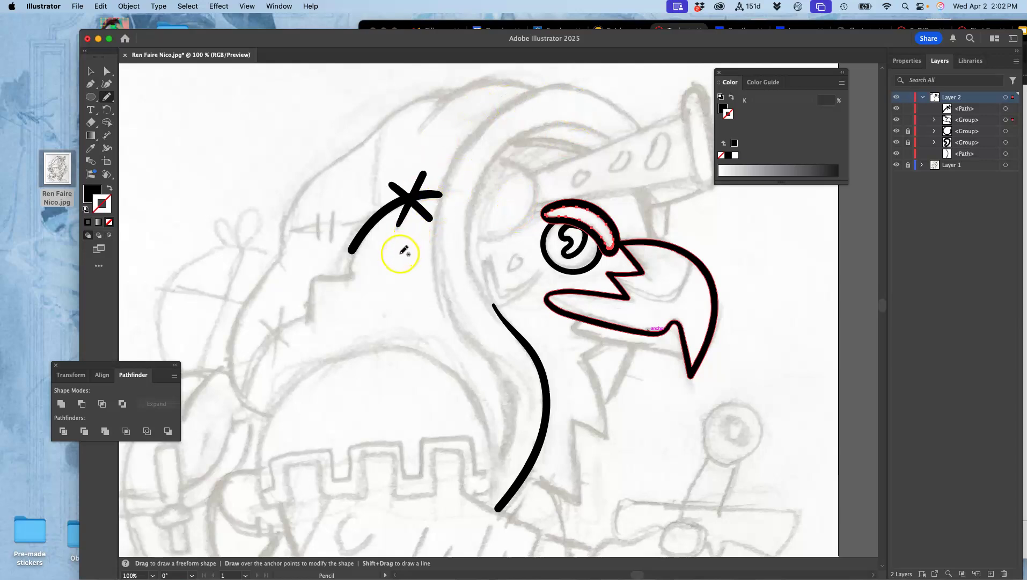
- Try to extend the hood seam downward from the star stitch with the Blob Brush, and undo the stroke
left_click_drag(107, 97, 134, 115)
left_click(106, 72)
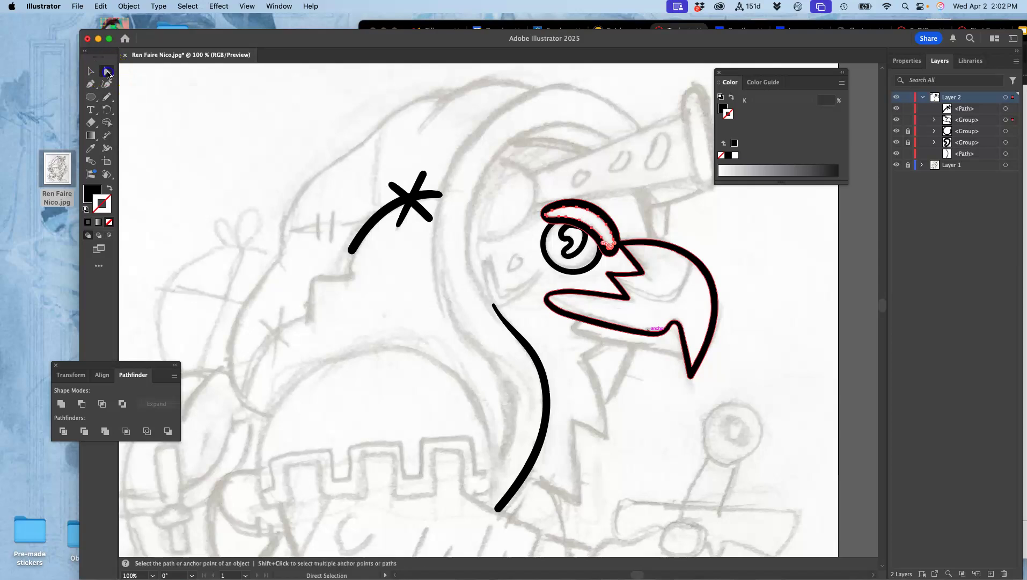
left_click(387, 214)
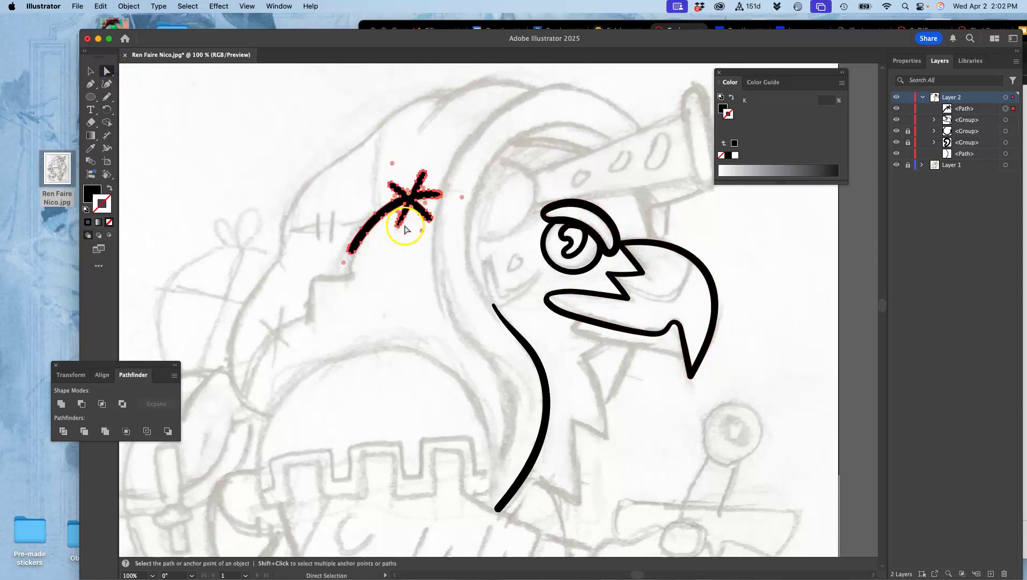
left_click(404, 258)
left_click(107, 97)
left_click_drag(109, 100, 140, 109)
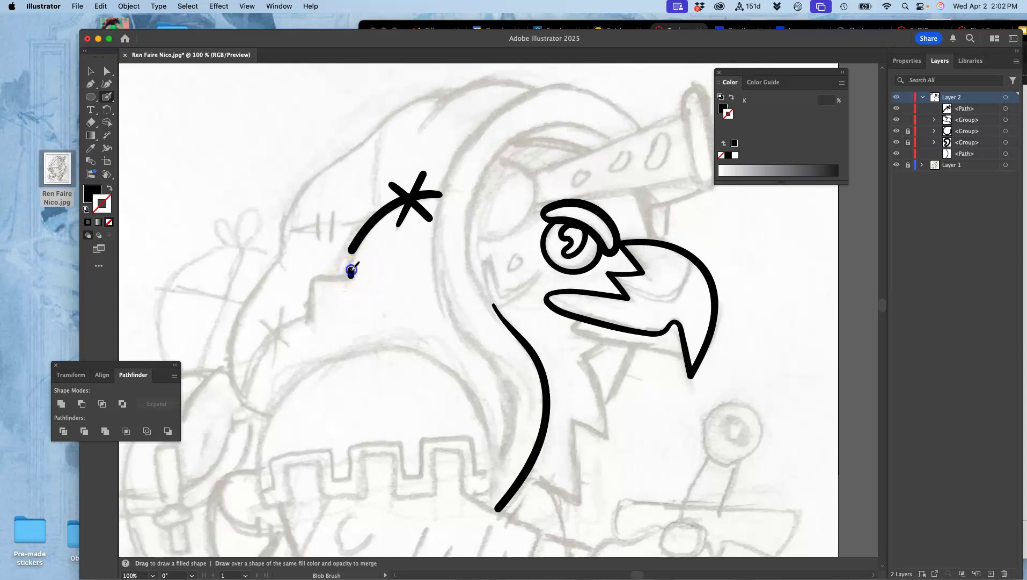
left_click_drag(354, 249, 355, 250)
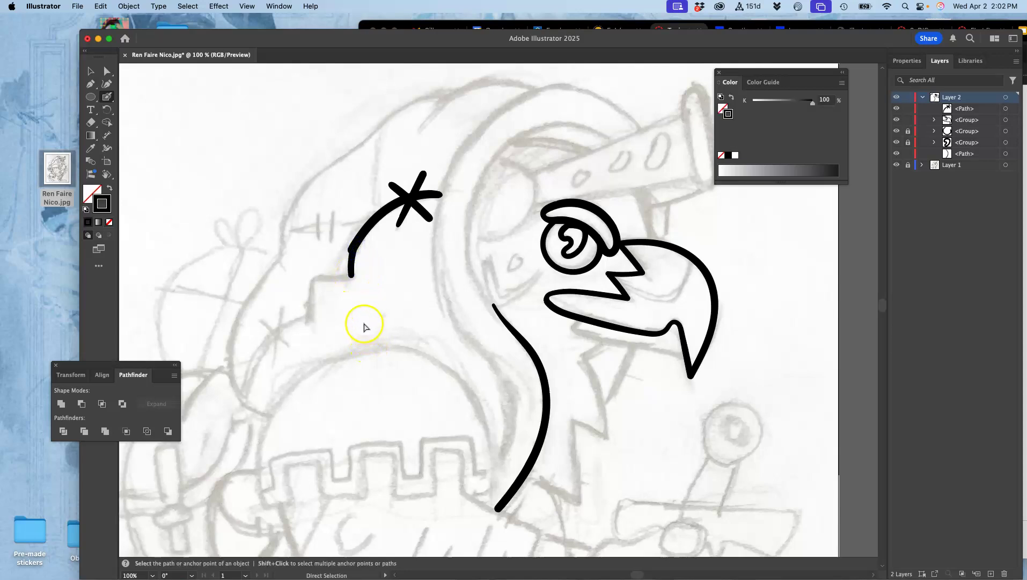
key("super+z")
- Delete the star stitch with its seam and ink the seam as one continuous stepped line with the Blob Brush
mouse_move(409, 202)
left_mouse_down()
mouse_move(463, 197)
mouse_move(417, 216)
mouse_move(335, 297)
mouse_move(293, 374)
left_mouse_up()
key("Delete")
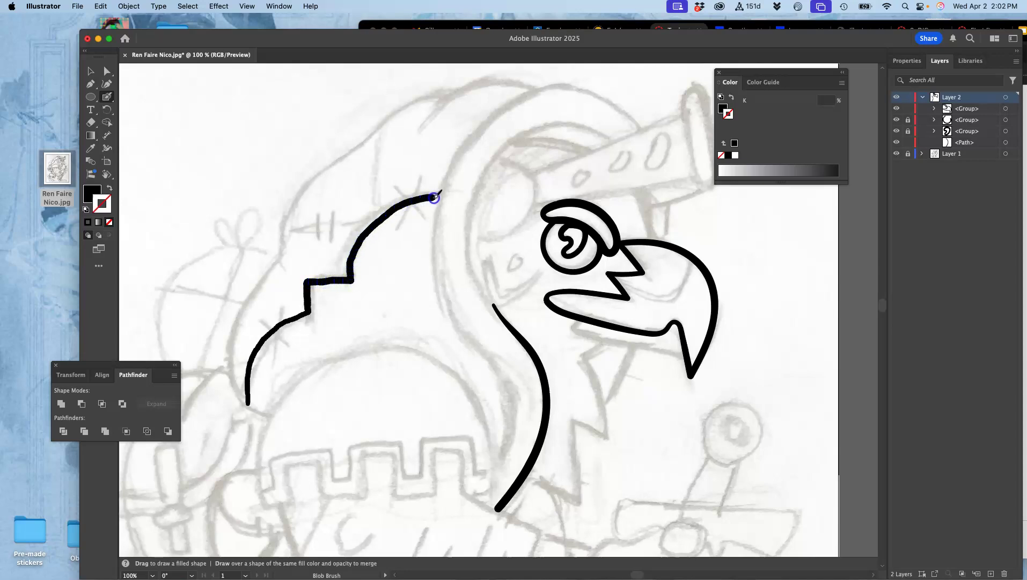
left_click_drag(435, 197, 441, 197)
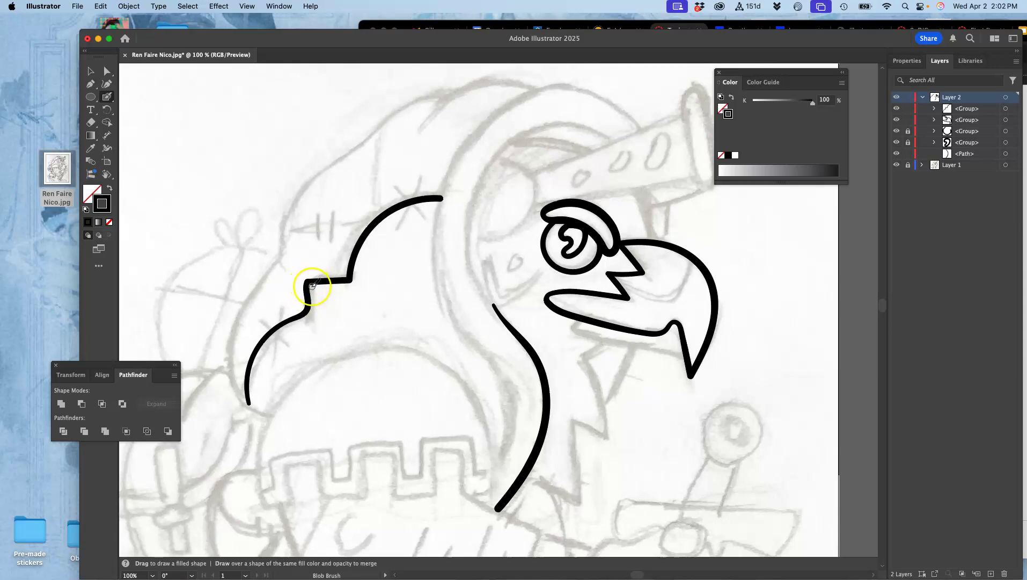
- Thicken the seam's vertical step and lower curve with overlapping Blob Brush strokes that follow the sketch
key("super+equal")
key("super+equal")
key("super+equal")
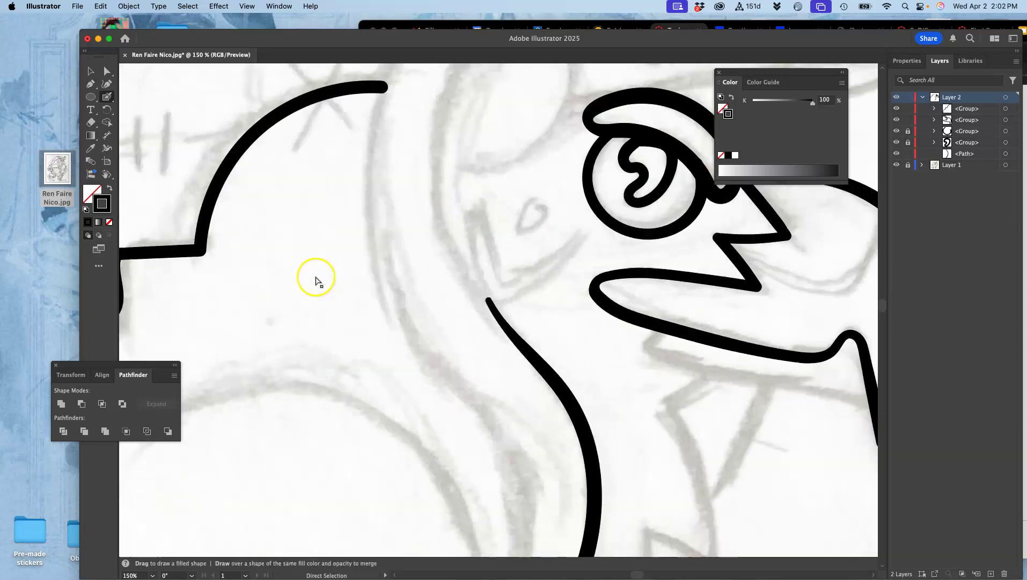
left_click_drag(303, 275, 627, 283)
scroll(585, 282, "left", 5)
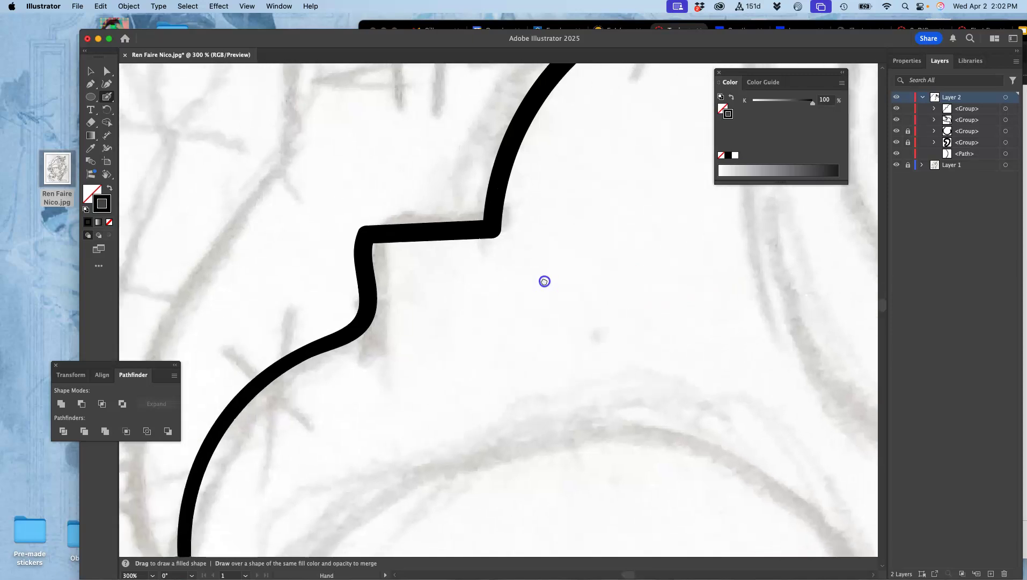
scroll(558, 256, "down", 5)
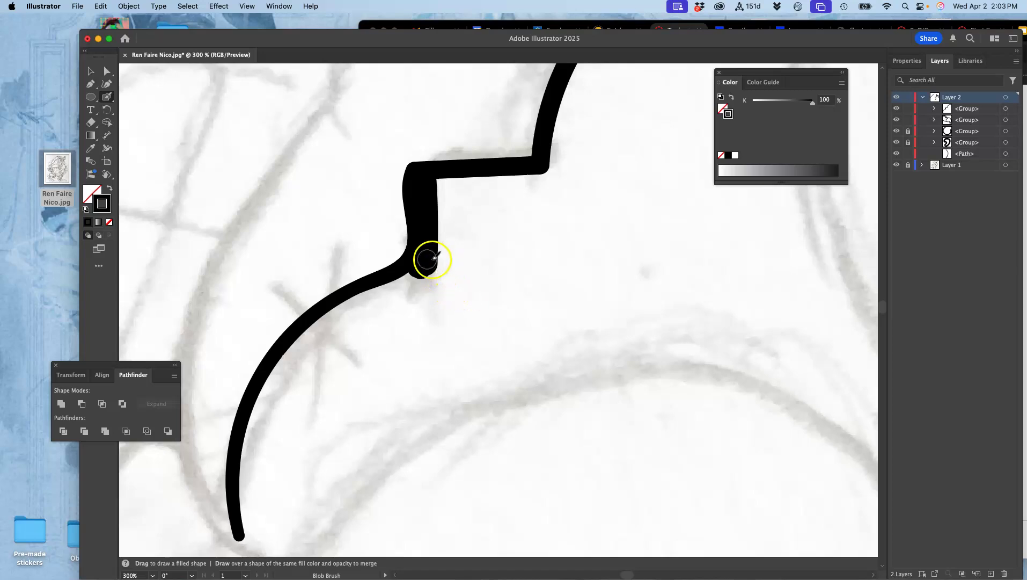
mouse_move(355, 284)
left_mouse_down()
mouse_move(305, 321)
mouse_move(259, 394)
mouse_move(225, 489)
mouse_move(232, 533)
left_mouse_up()
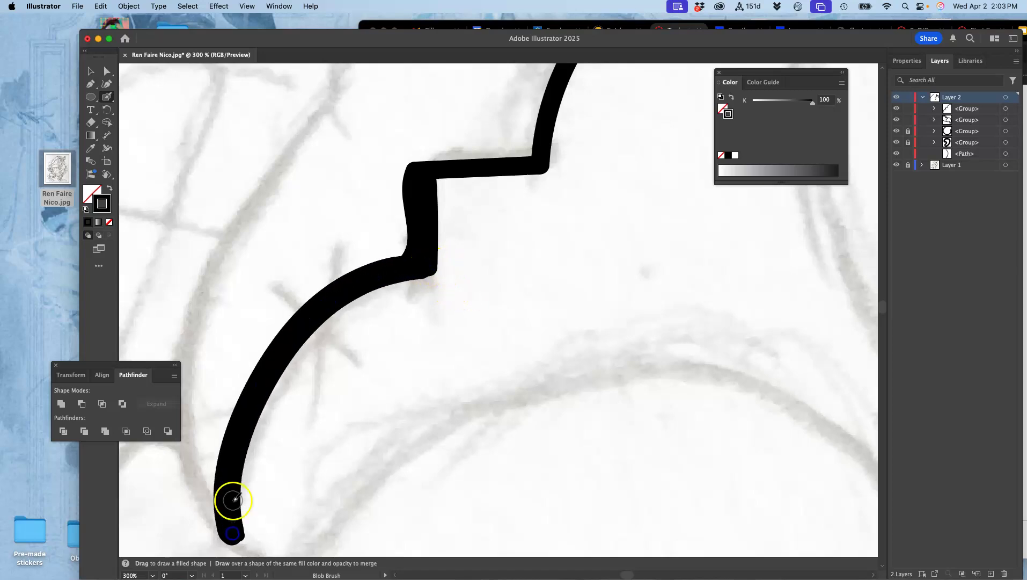
- Select the seam shape and redraw the outer edge of its vertical step with the Pencil tool, trimming the excess thickness
key("super+minus")
key("super+minus")
key("super+minus")
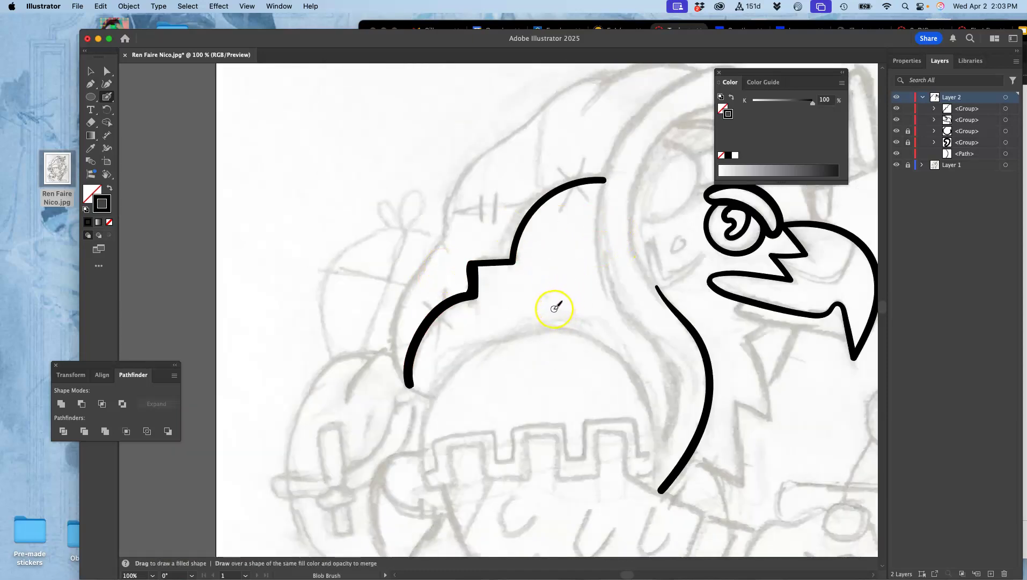
key("super+equal")
key("super+equal")
key("a")
left_click(442, 245)
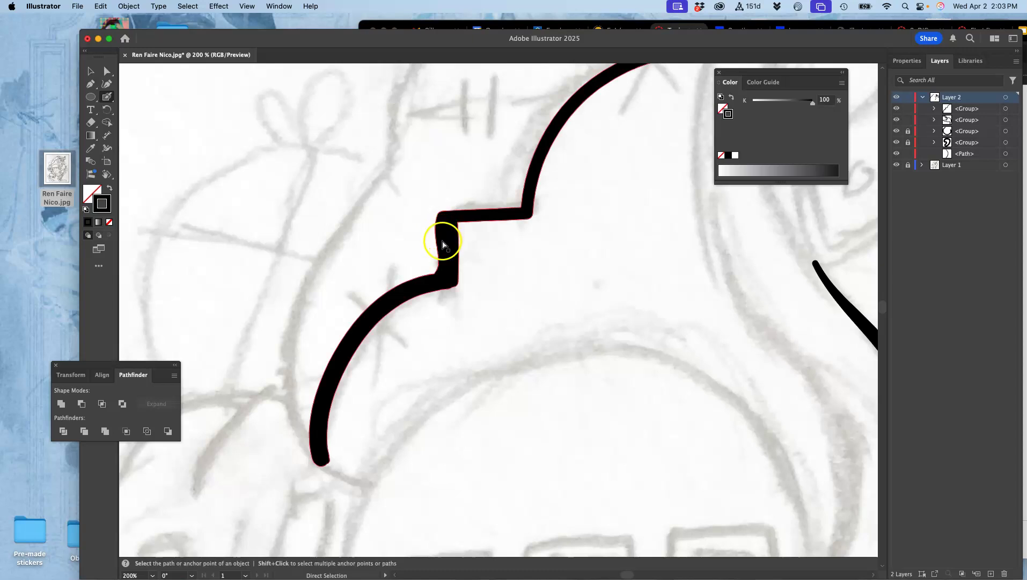
left_click_drag(108, 98, 139, 123)
left_click_drag(449, 204, 456, 210)
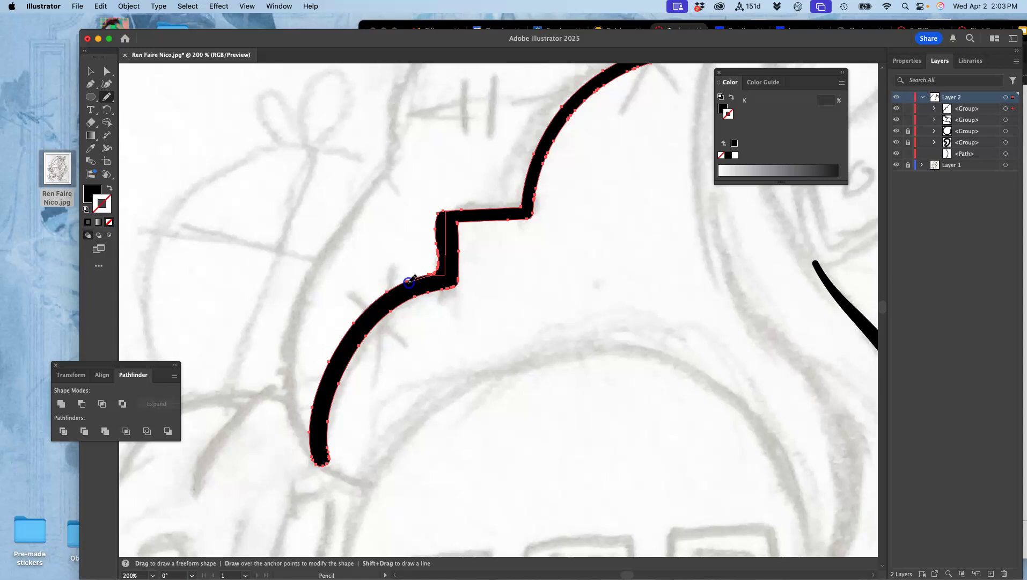
left_click_drag(403, 286, 400, 288)
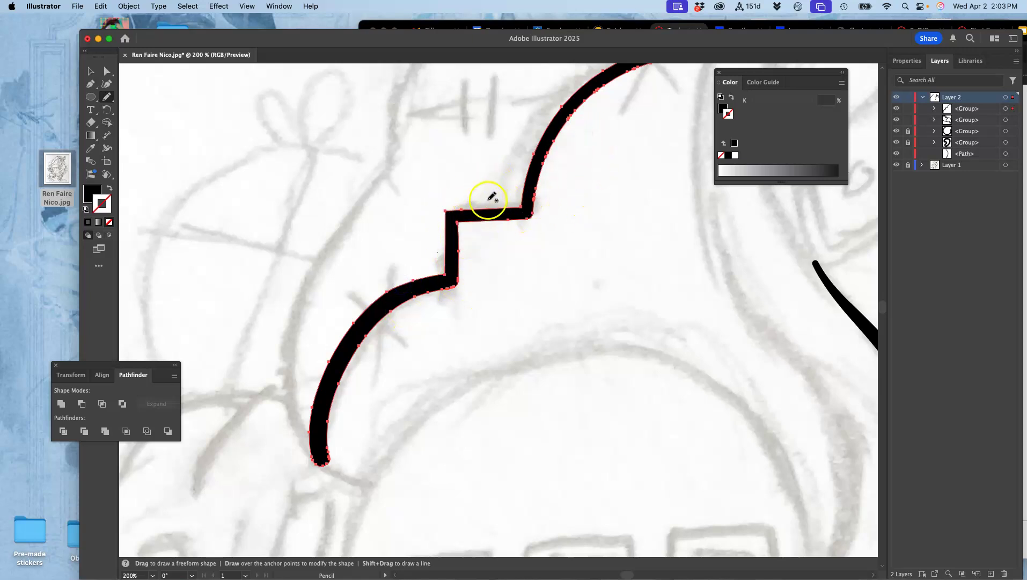
- Try to reshape the inner corner and inner edge of the seam's vertical step with the Pencil tool, and undo the changes
key("super+equal")
key("super+equal")
key("super+equal")
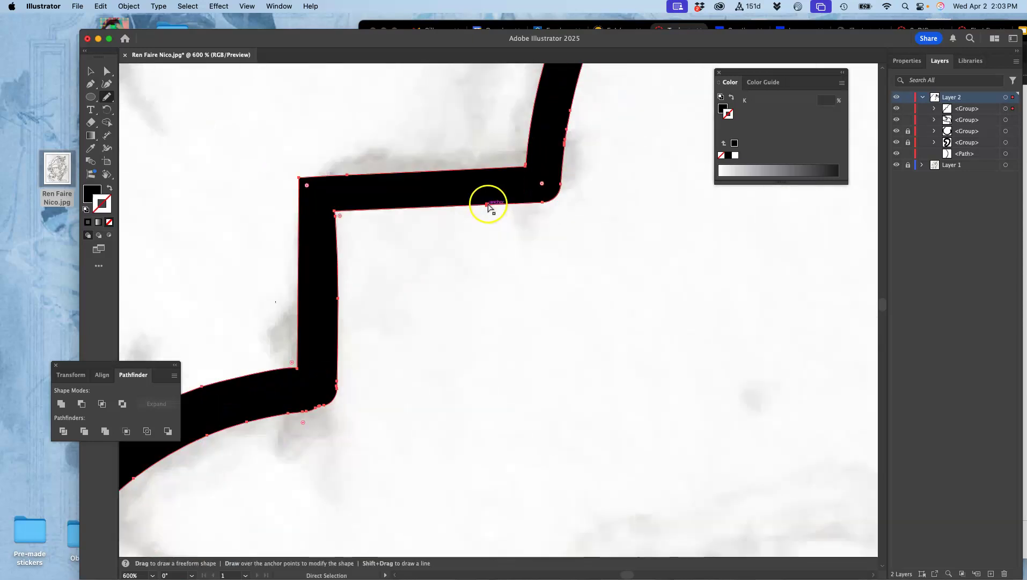
key("super+equal")
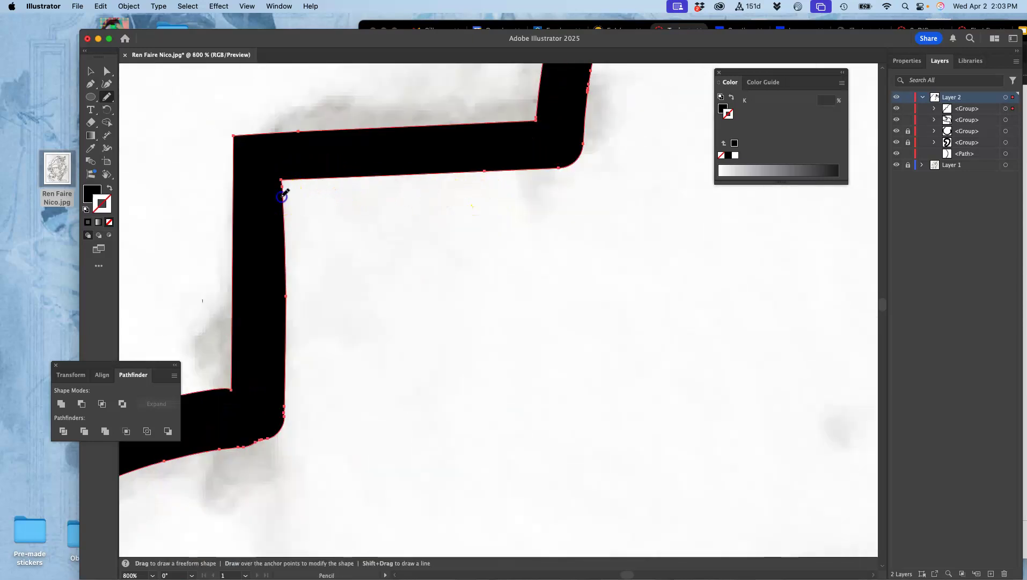
left_click_drag(294, 179, 285, 235)
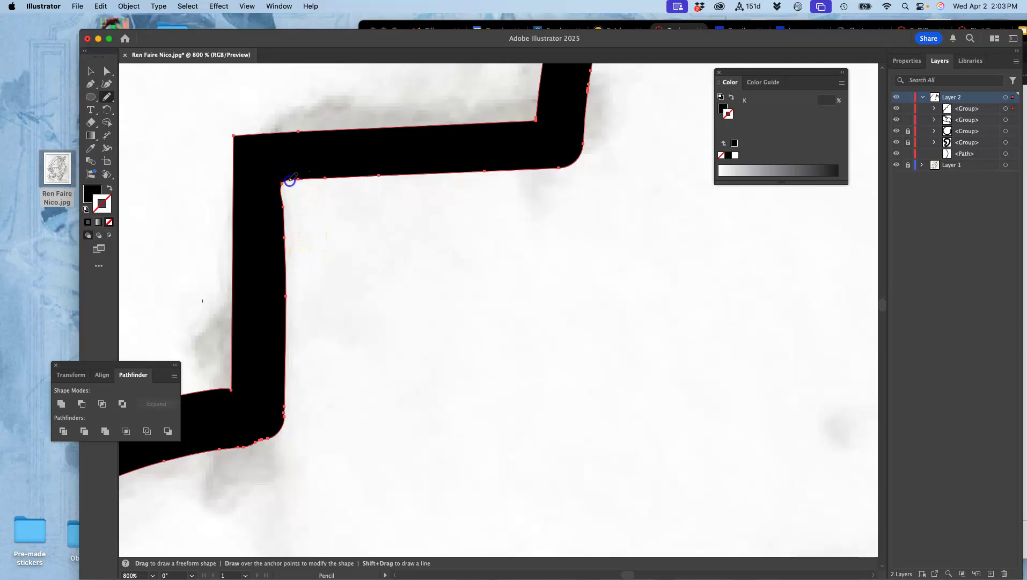
left_click_drag(283, 222, 285, 236)
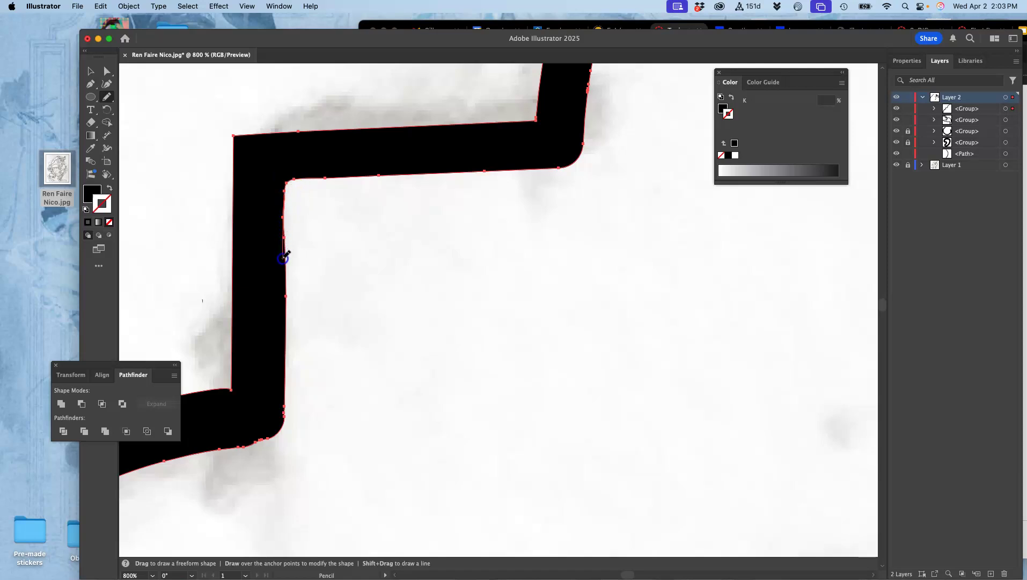
left_click_drag(284, 299, 286, 309)
key("a")
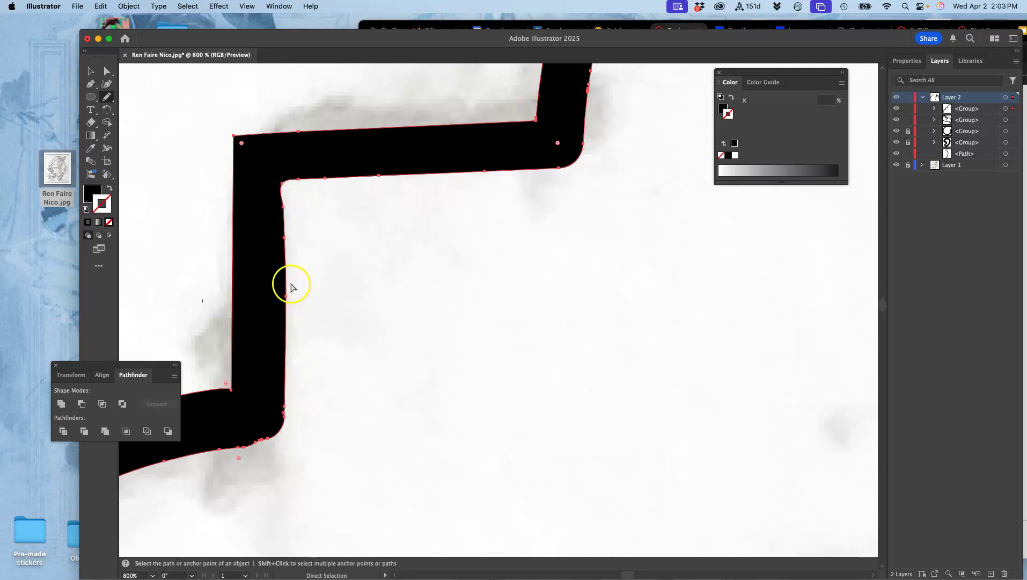
key("n")
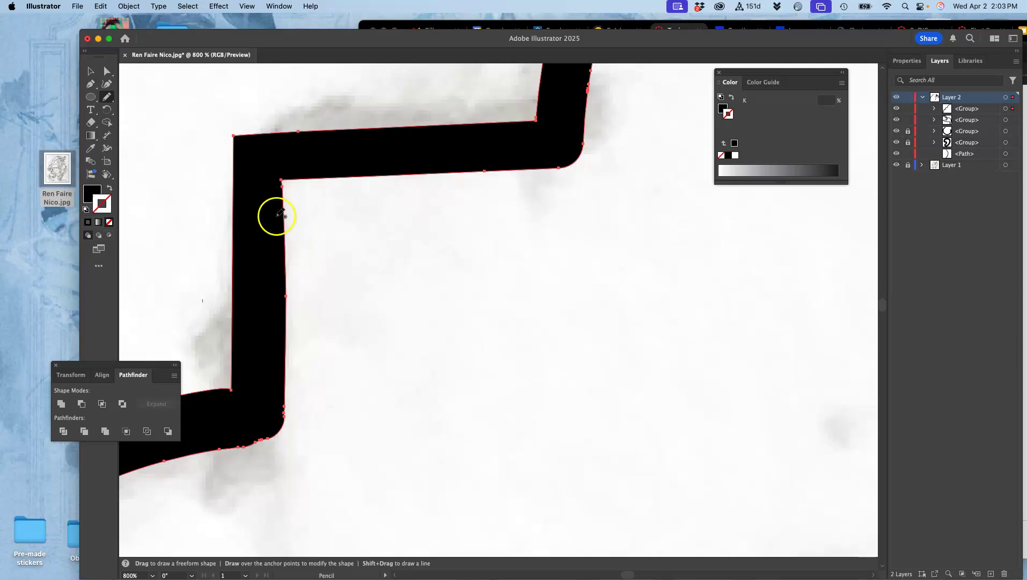
key("a")
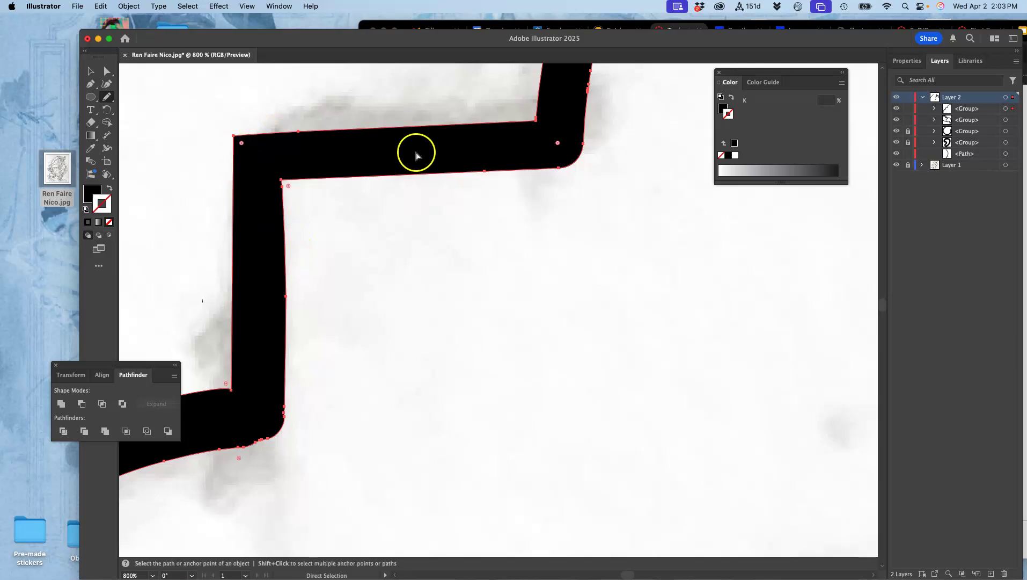
- Redraw the outer edge of the seam's lower curve with the Pencil tool, smoothing its join with the vertical step
key("super+minus")
key("super+minus")
key("n")
left_click_drag(448, 256, 531, 110)
mouse_move(460, 173)
left_mouse_down()
mouse_move(459, 165)
mouse_move(426, 183)
mouse_move(493, 160)
left_mouse_up()
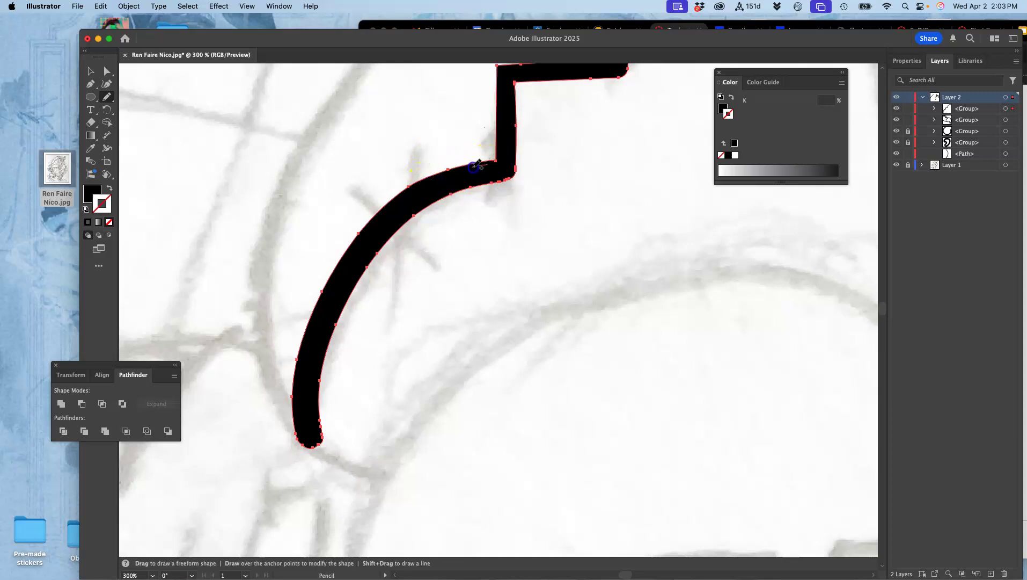
left_click_drag(365, 227, 350, 245)
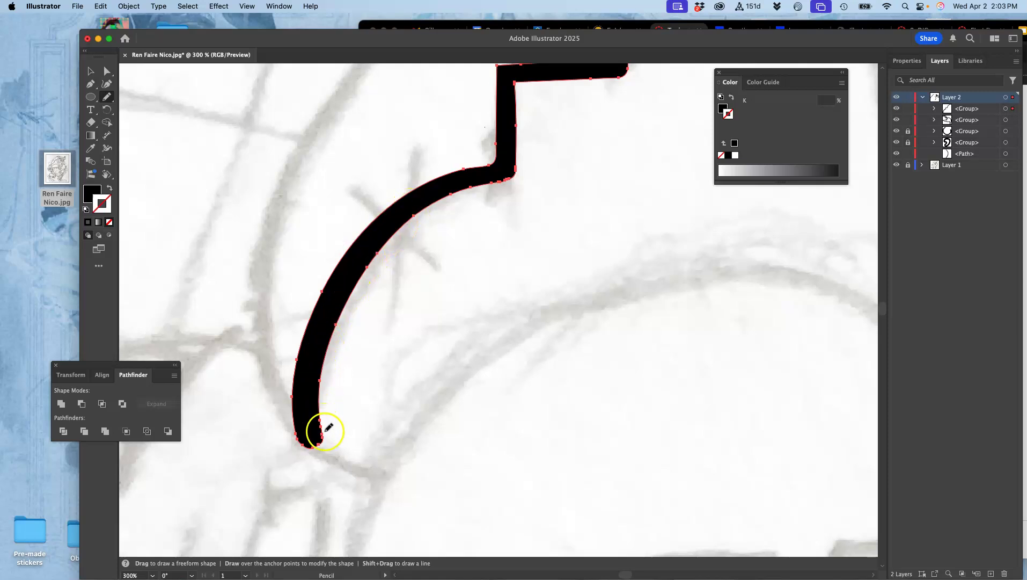
- Redraw the inner edge of the seam's lower curve with the Pencil tool, thinning the line toward its lower end
left_click_drag(323, 349, 307, 445)
left_click_drag(339, 338, 325, 358)
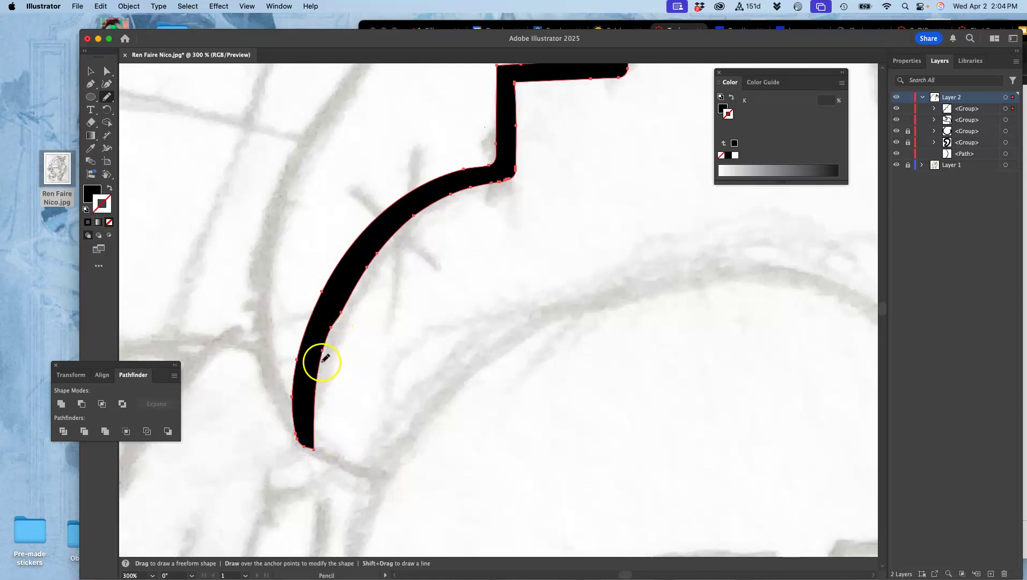
left_click_drag(333, 322, 358, 274)
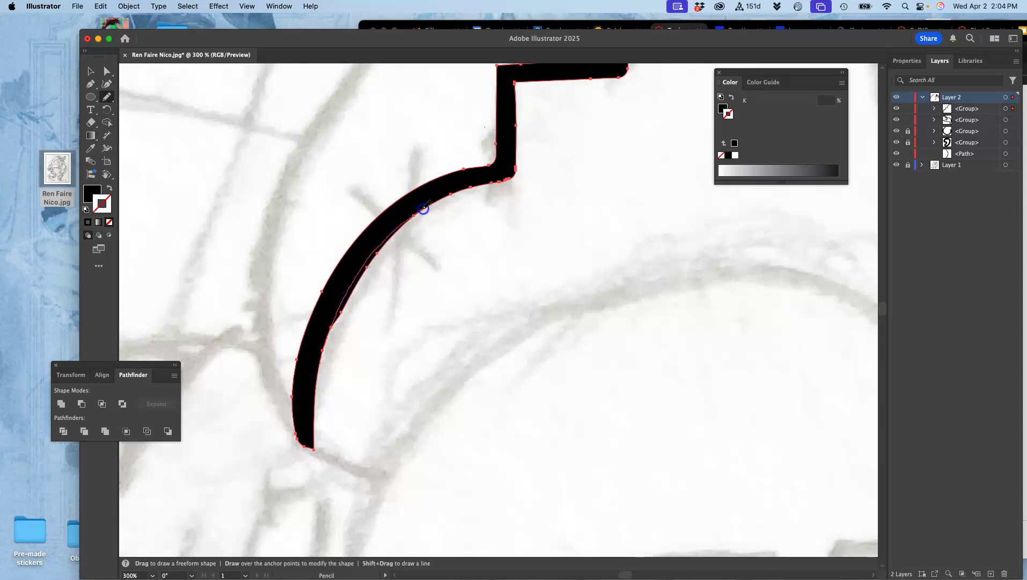
left_click_drag(452, 192, 453, 191)
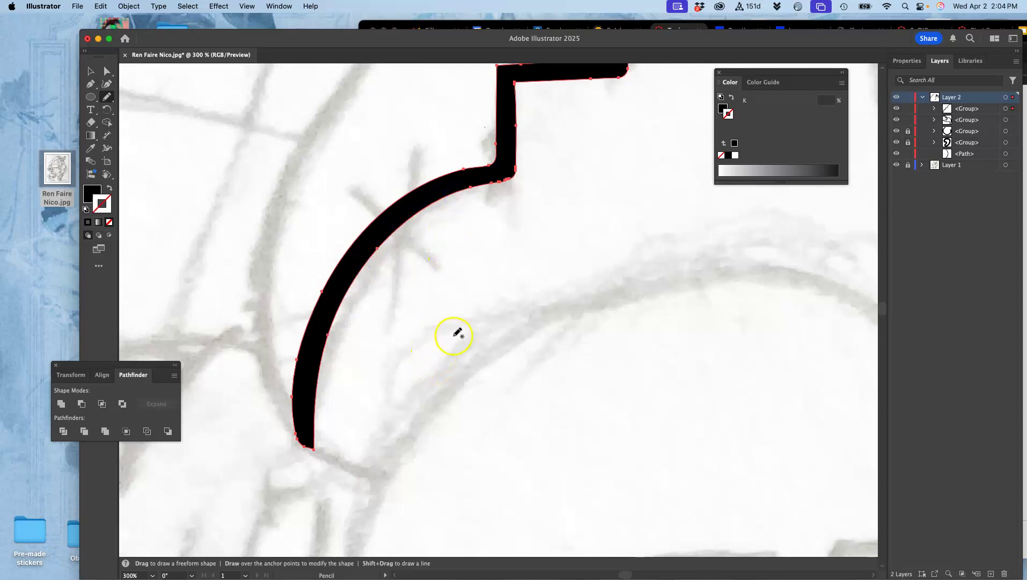
- Smooth the edges of the seam's upper curve with the Smooth tool
left_click_drag(509, 168, 513, 328)
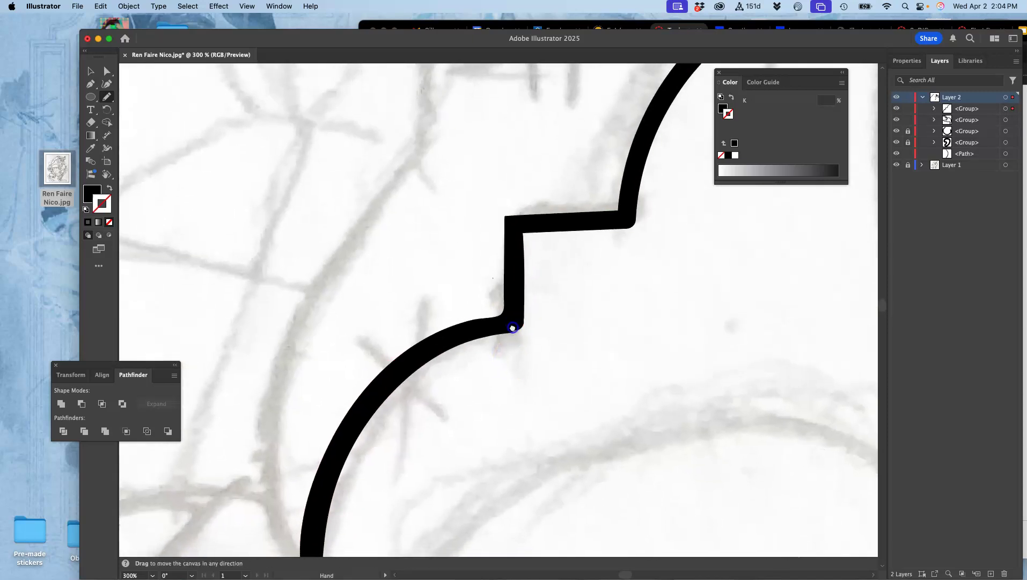
left_click(107, 97)
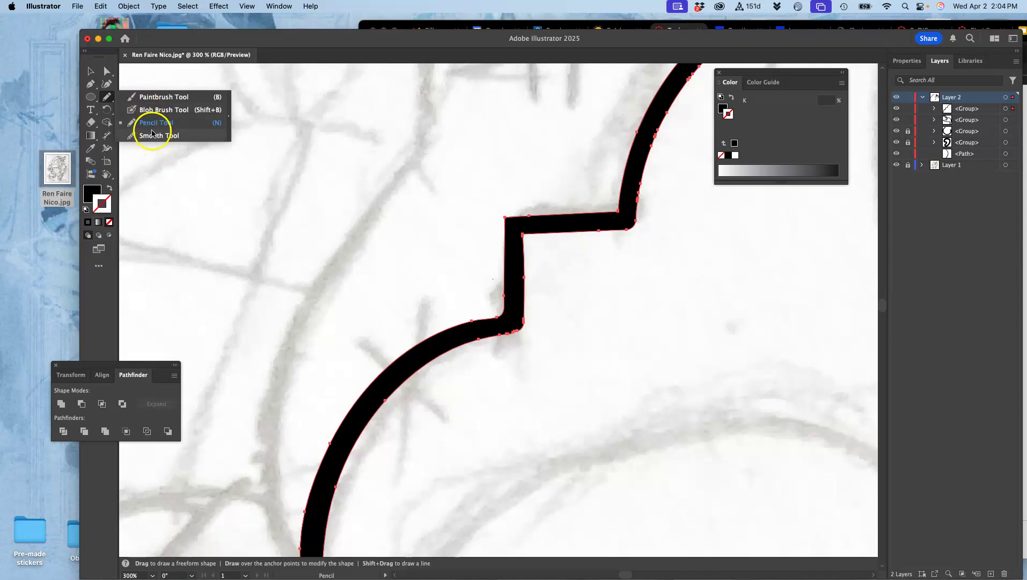
left_click(153, 136)
left_click_drag(670, 160, 504, 268)
left_click_drag(584, 142, 623, 111)
mouse_move(504, 197)
left_mouse_down()
mouse_move(564, 166)
mouse_move(650, 90)
left_mouse_up()
mouse_move(573, 156)
left_mouse_down()
mouse_move(539, 202)
mouse_move(467, 239)
left_mouse_up()
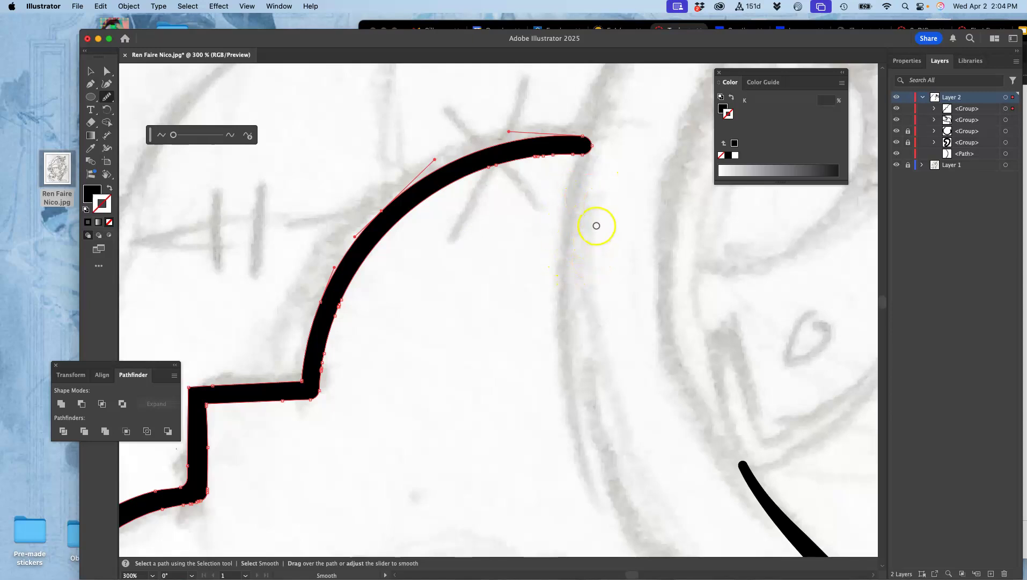
- Switch to the Blob Brush and set its size to 7 pt with the Fixed option
left_click(108, 100)
left_click(135, 110)
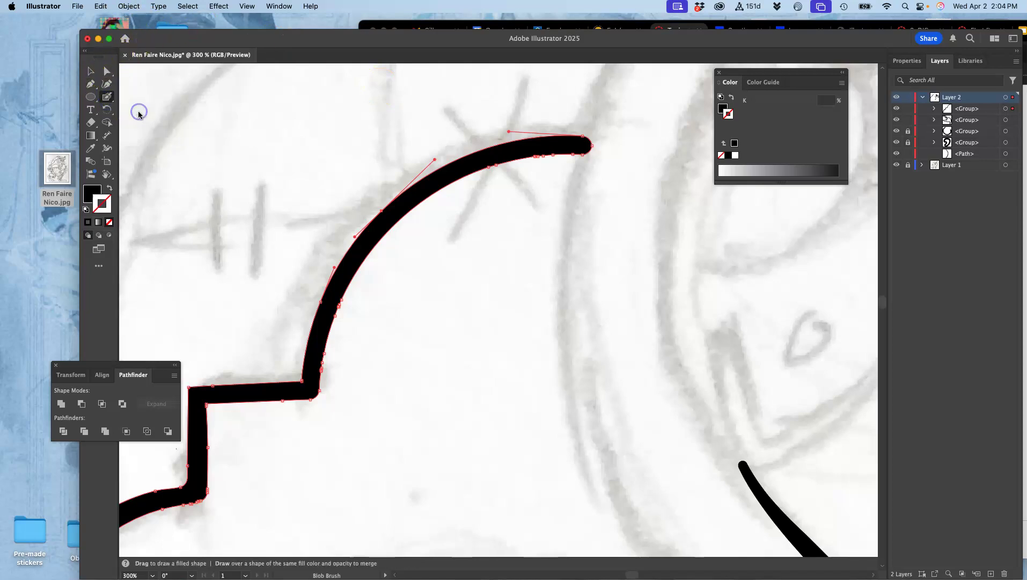
key("super+1")
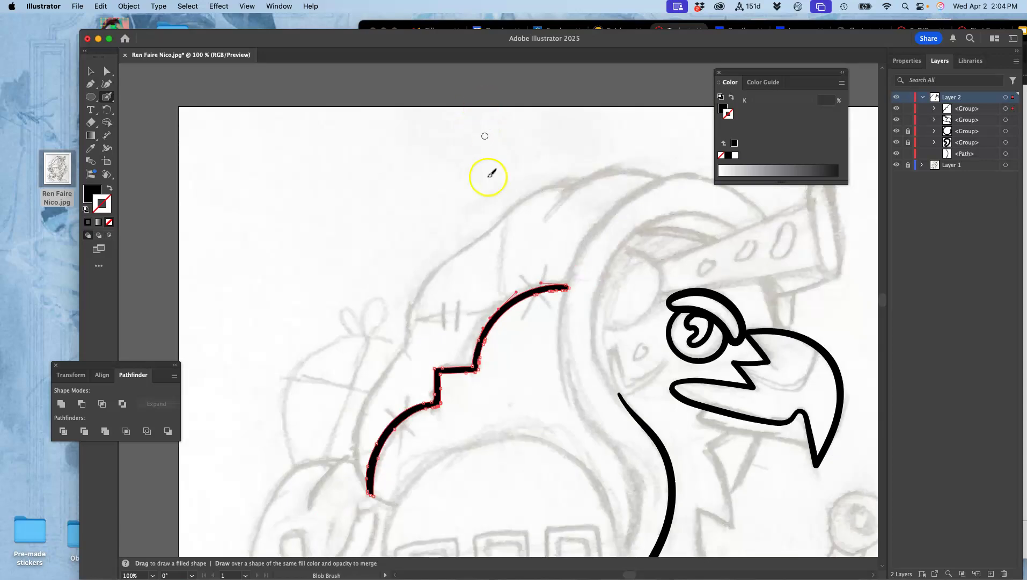
mouse_move(541, 316)
left_mouse_down()
mouse_move(413, 163)
mouse_move(379, 168)
left_mouse_up()
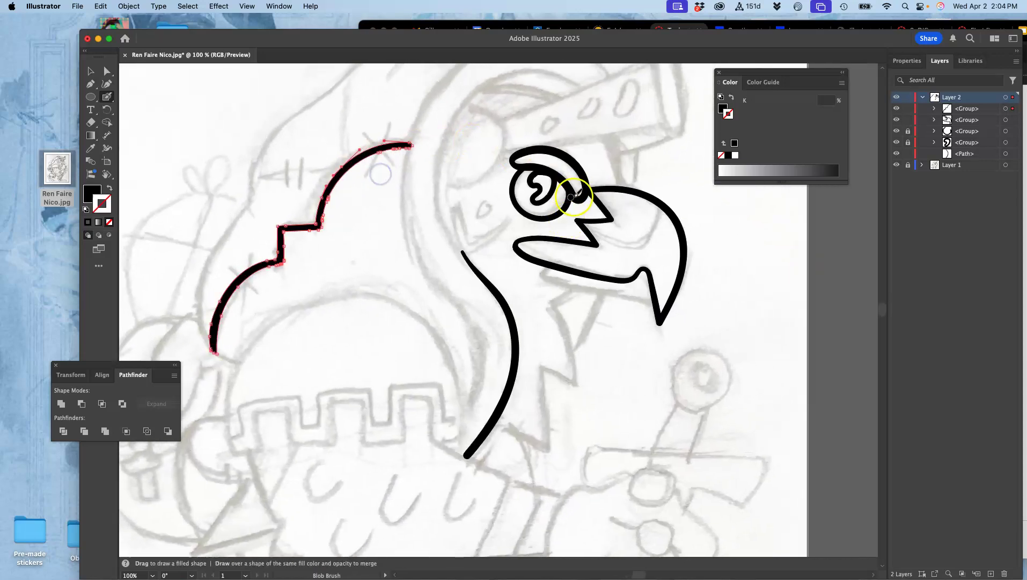
left_click_drag(623, 237, 595, 231)
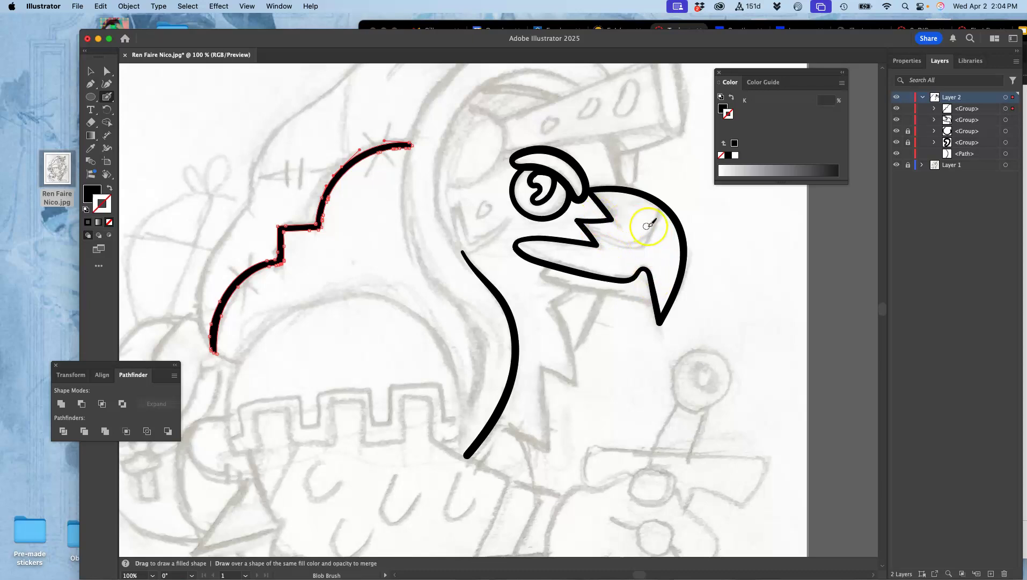
double_click(110, 98)
left_click(535, 349)
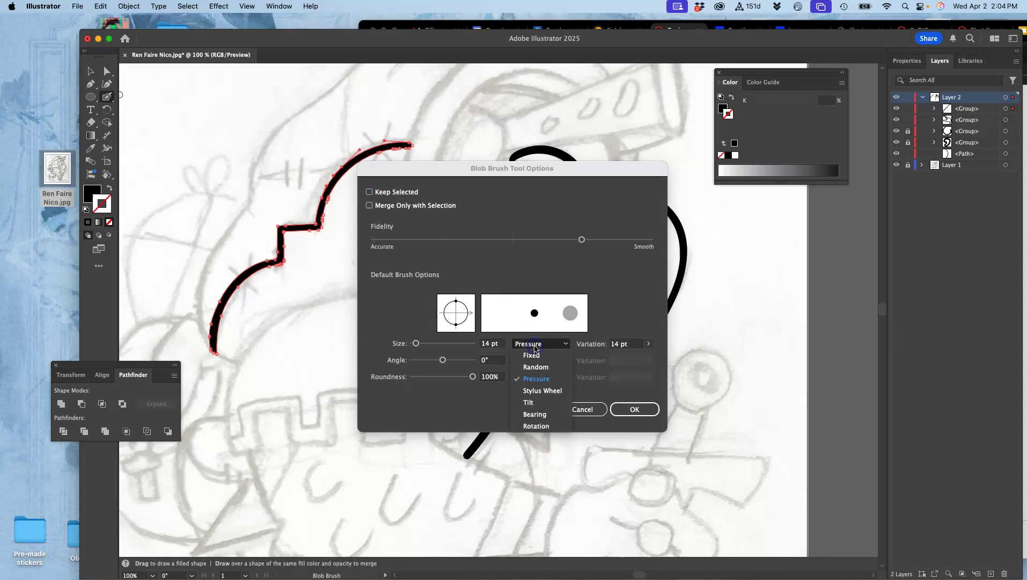
left_click(535, 355)
left_click_drag(417, 343, 417, 345)
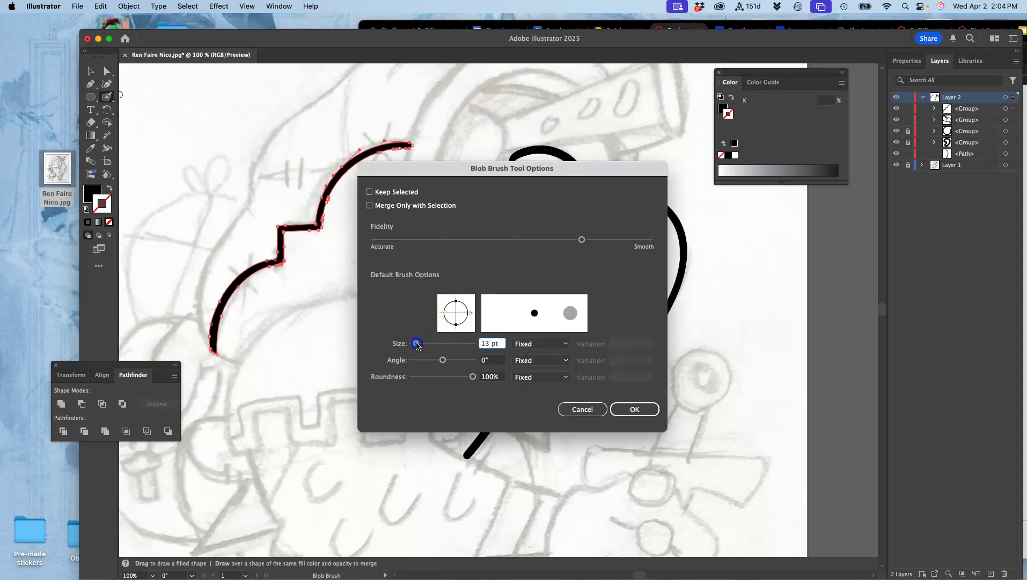
left_click(633, 409)
- Try to ink two parallel curved lines across the upper beak with the Blob Brush, and undo both strokes
key("super+equal")
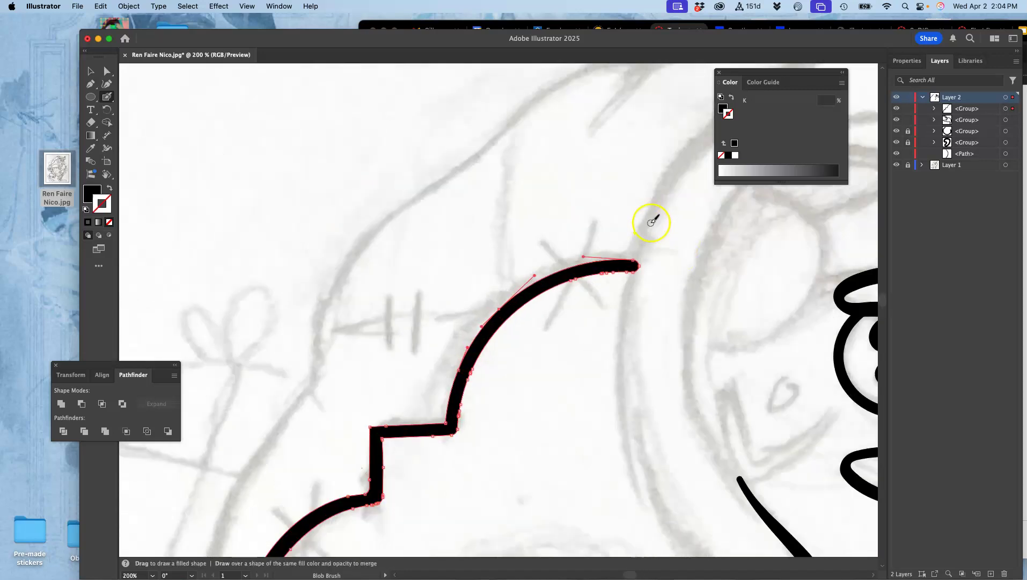
mouse_move(676, 278)
left_mouse_down()
mouse_move(285, 115)
mouse_move(232, 104)
left_mouse_up()
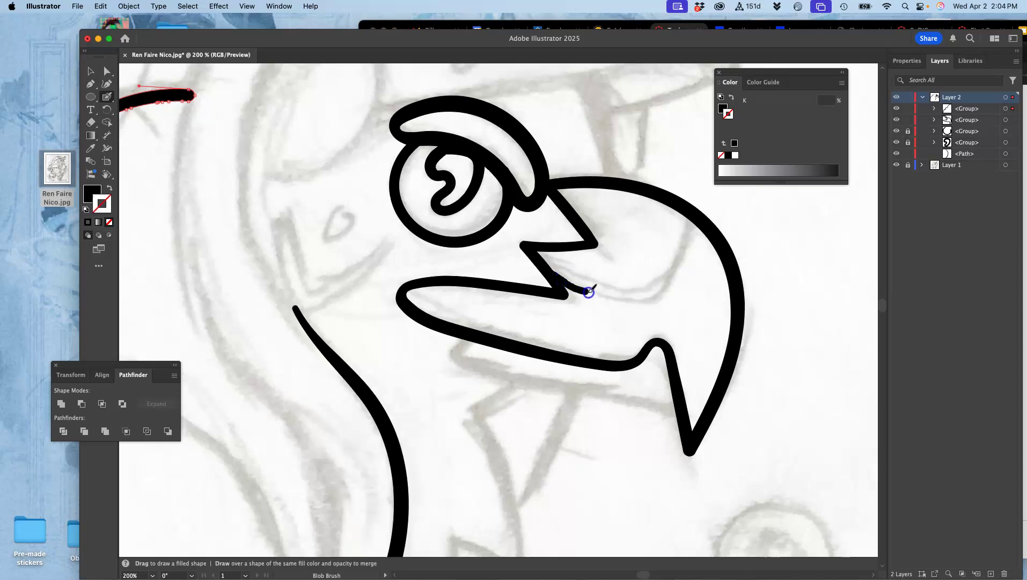
left_click_drag(702, 226, 704, 225)
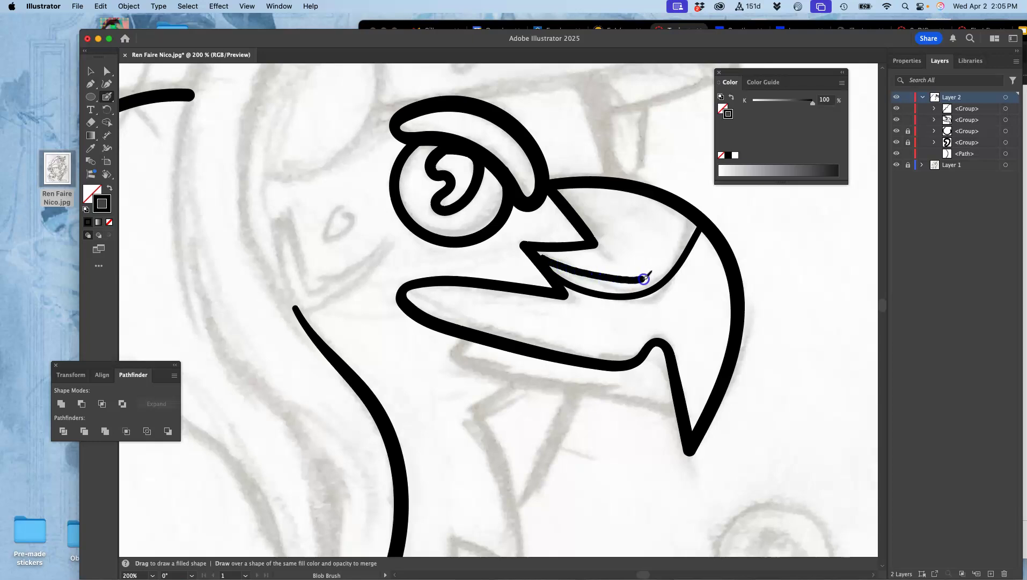
left_click_drag(686, 230, 694, 219)
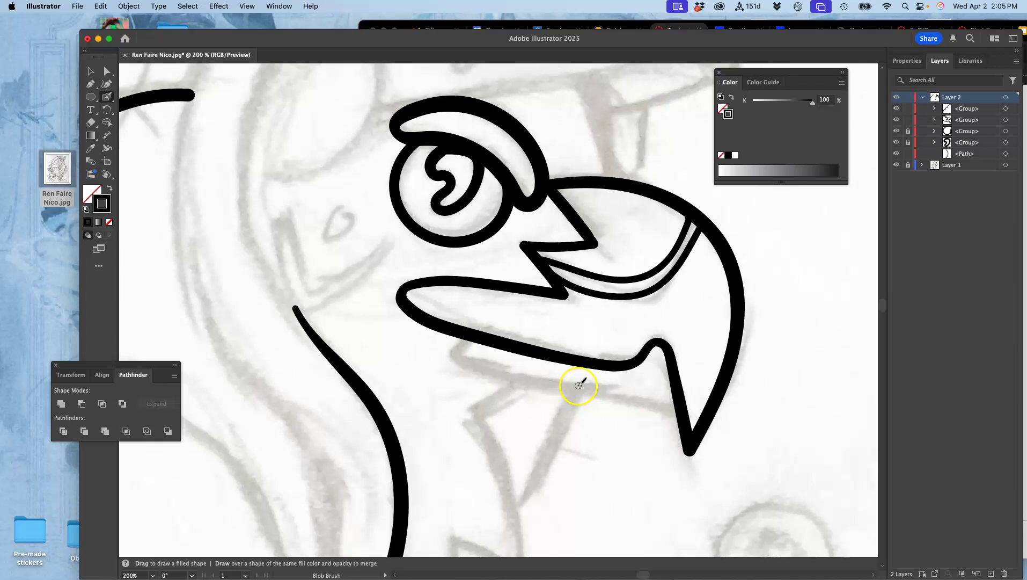
key("super+z")
key("super+z")
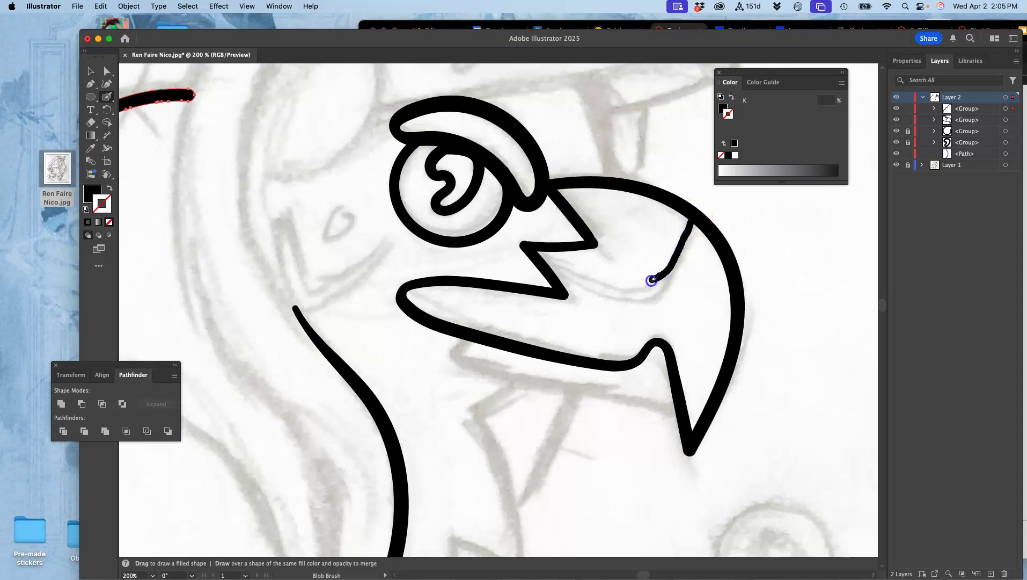
- Ink a curved line across the upper beak to the mouth's zigzag, and undo a trial parallel line below it
left_click_drag(549, 263, 550, 265)
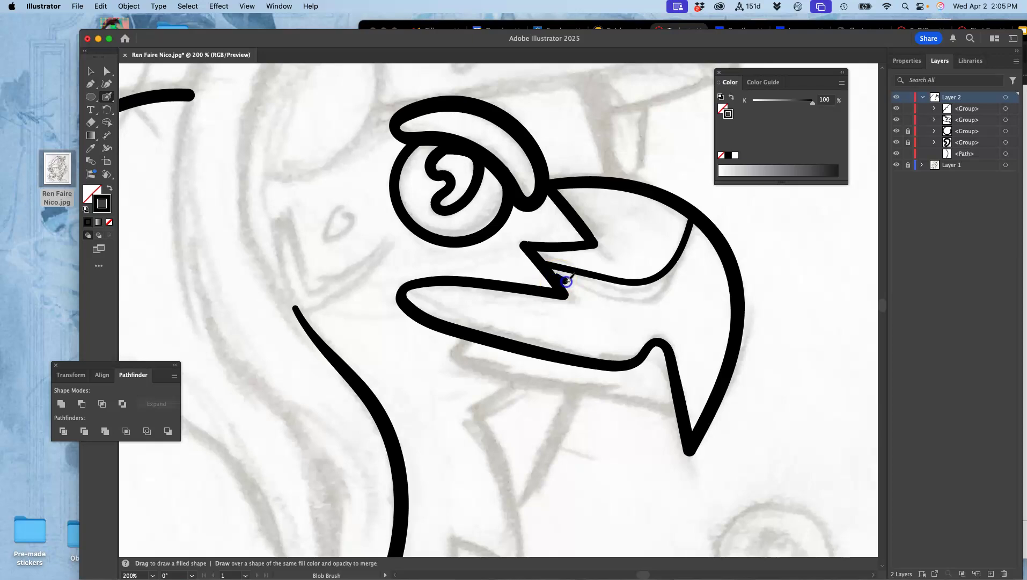
left_click_drag(706, 232, 707, 230)
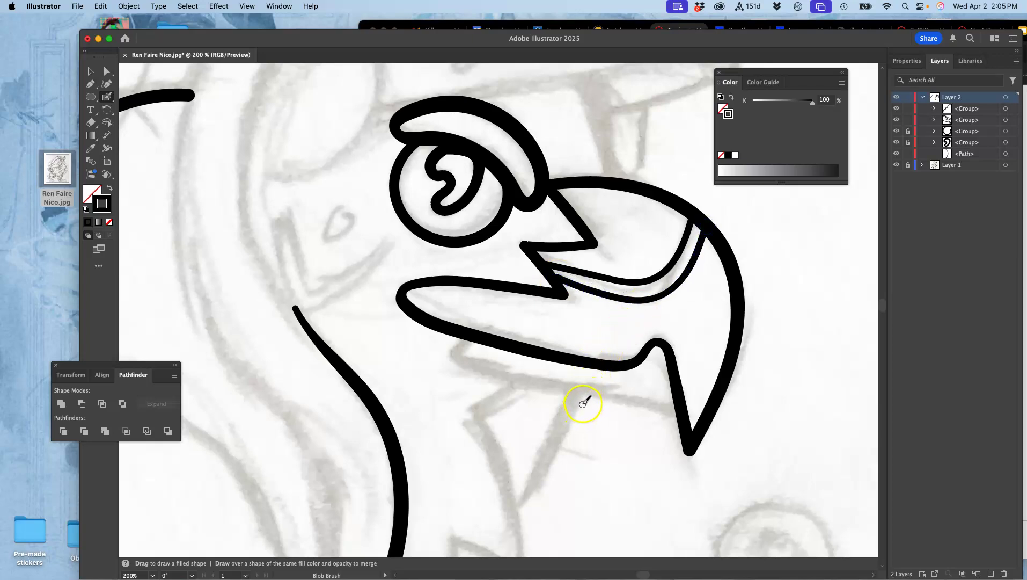
key("super+minus")
key("super+minus")
key("super+minus")
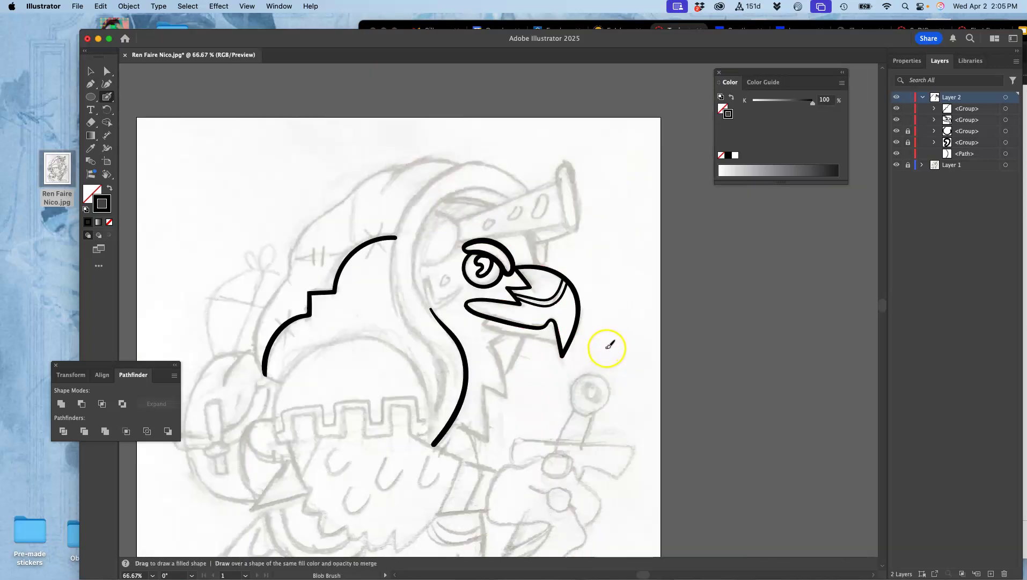
key("a")
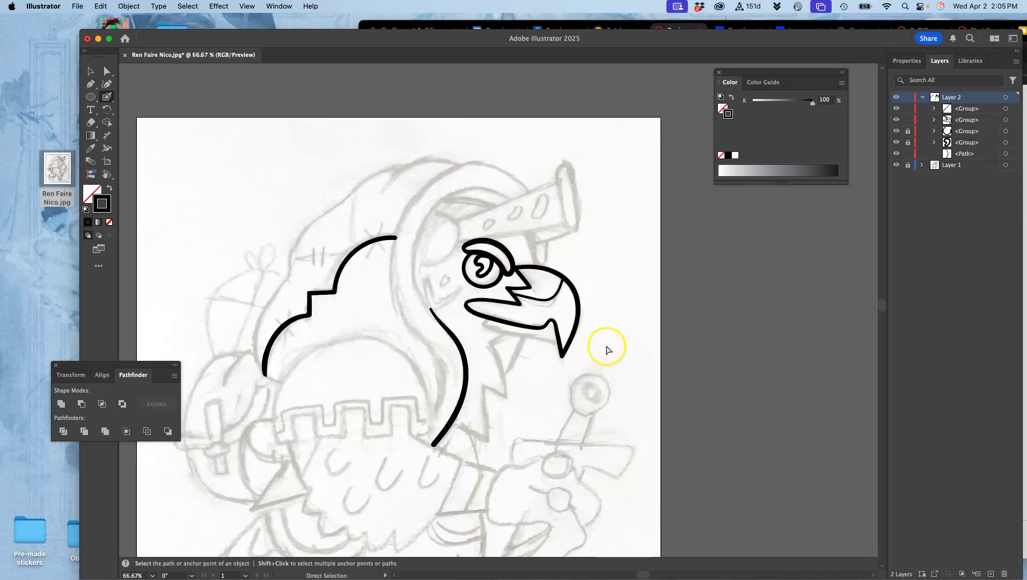
- Try to ink the small oval below the eye patch strap and the slot near the telescope's end, and undo the strokes
key("super+equal")
key("super+equal")
key("super+equal")
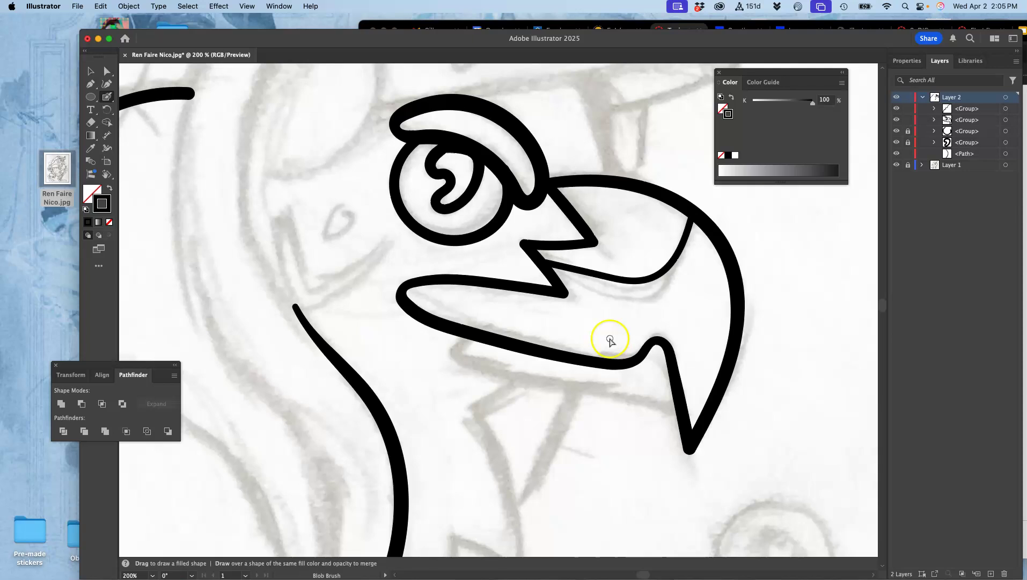
mouse_move(335, 216)
left_mouse_down()
mouse_move(350, 211)
mouse_move(346, 231)
left_mouse_up()
key("super+minus")
key("super+minus")
key("super+minus")
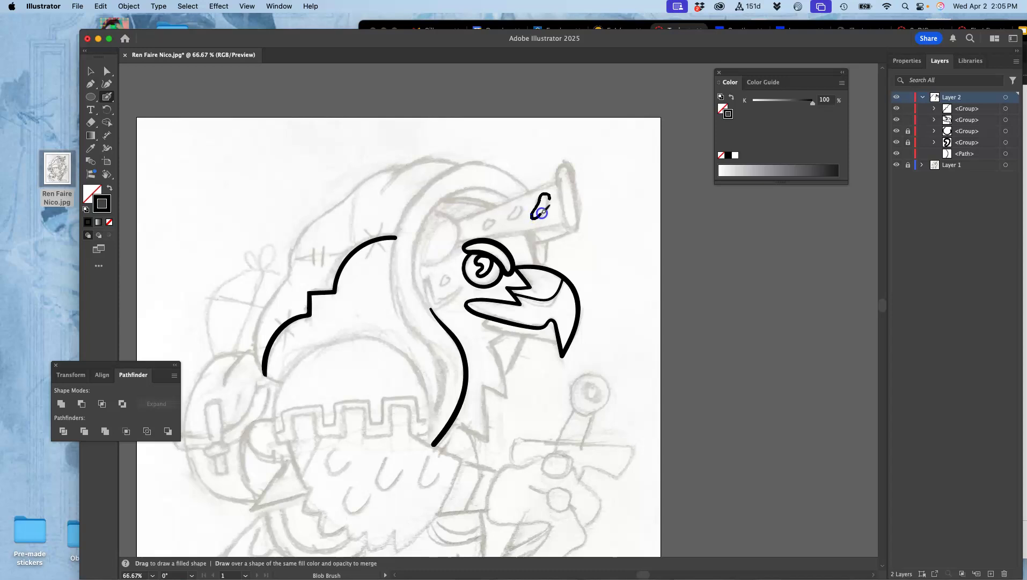
left_click_drag(548, 196, 553, 190)
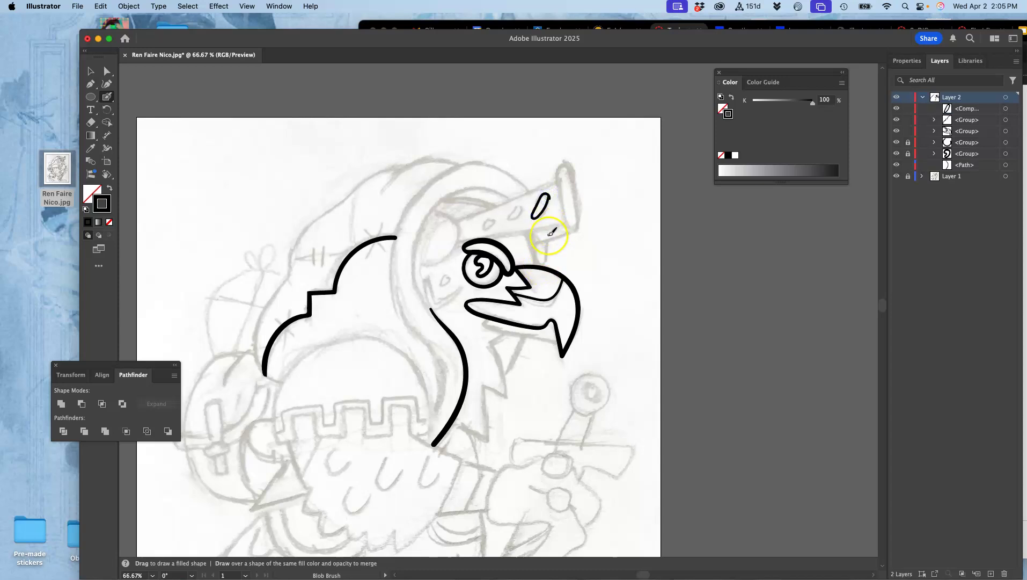
key("super+z")
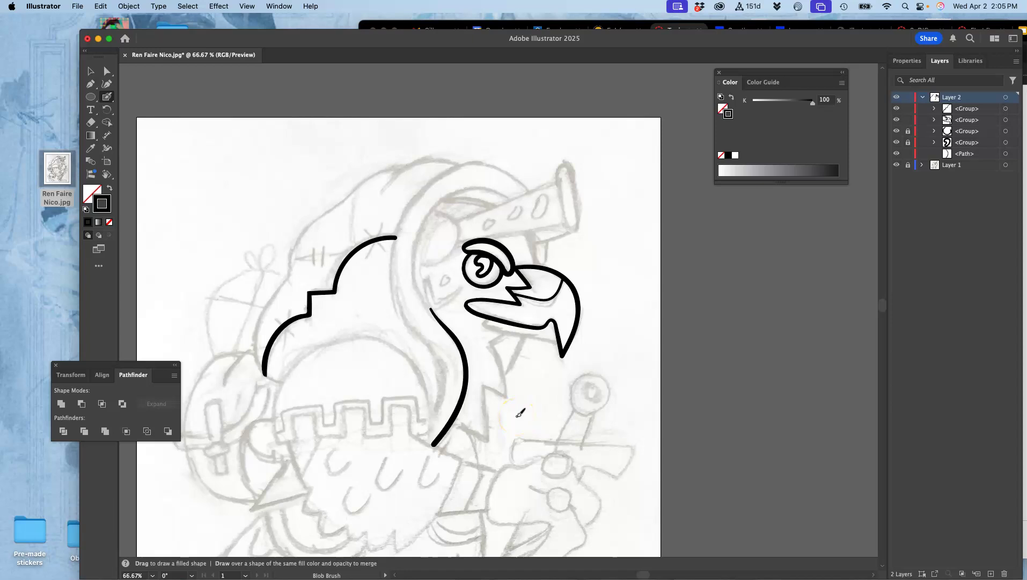
- Set the Blob Brush size to 14 pt with the Pressure option and open its variation setting before applying
double_click(108, 98)
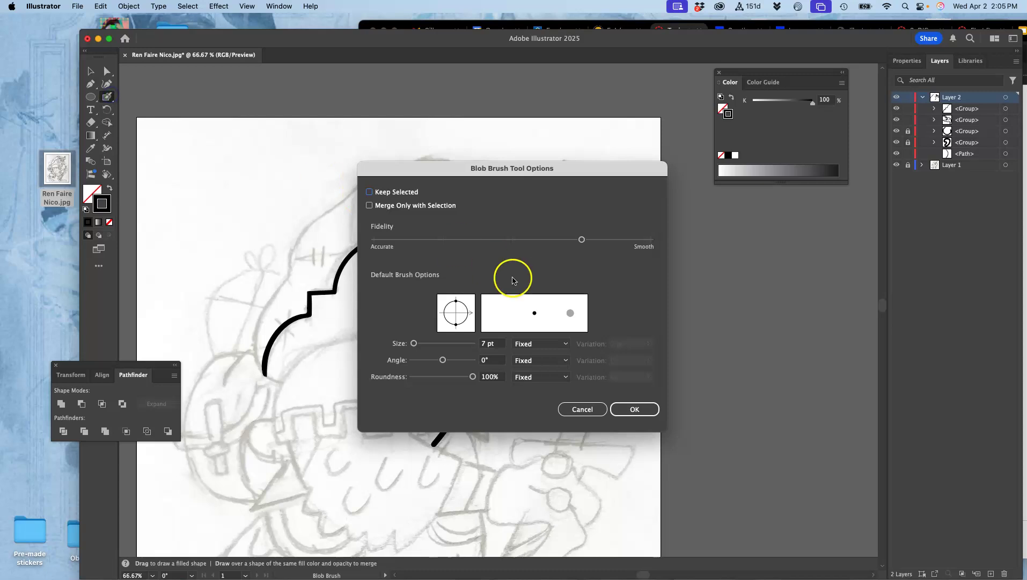
left_click(536, 344)
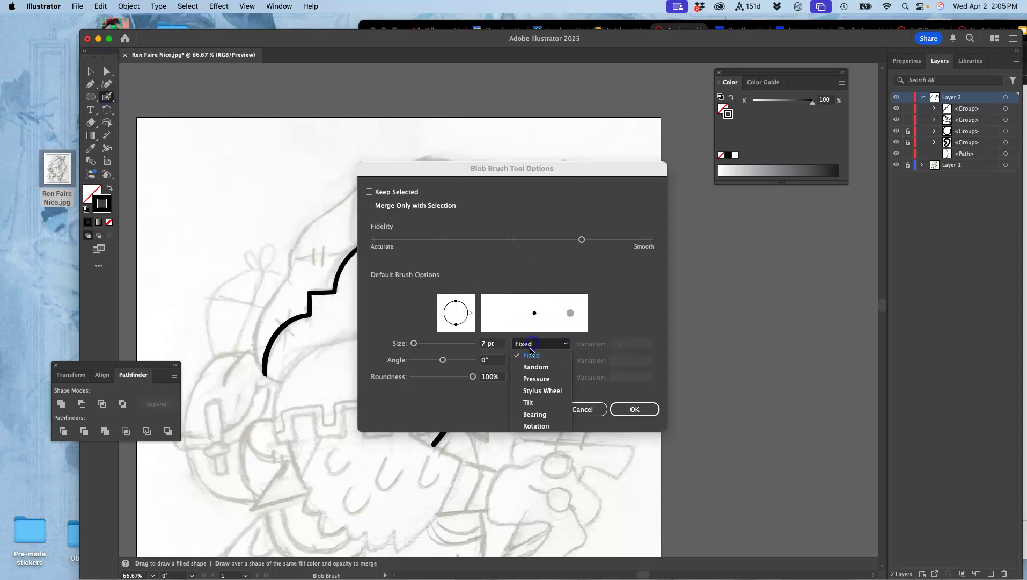
left_click(537, 379)
left_click_drag(416, 344, 419, 346)
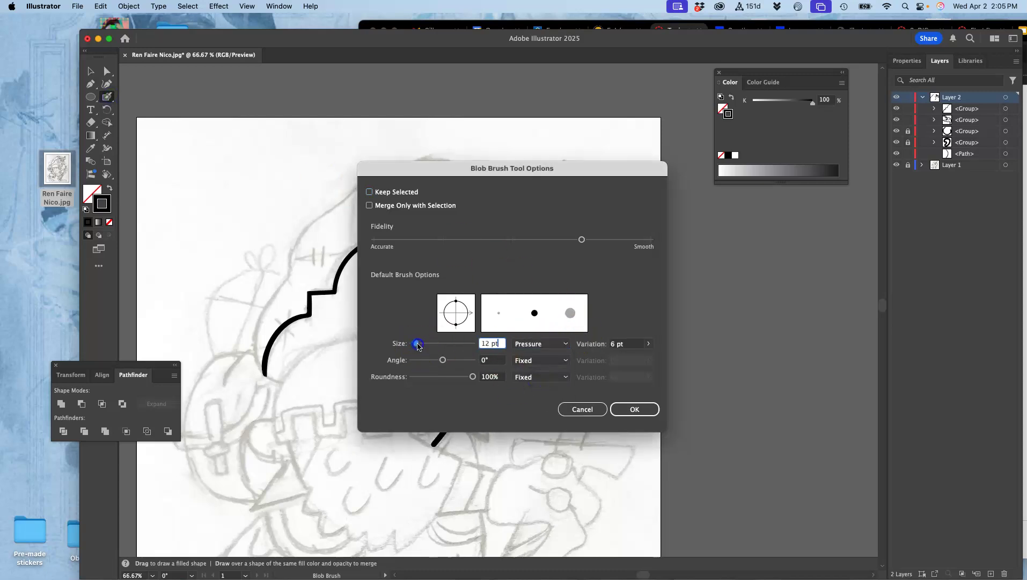
left_click(649, 344)
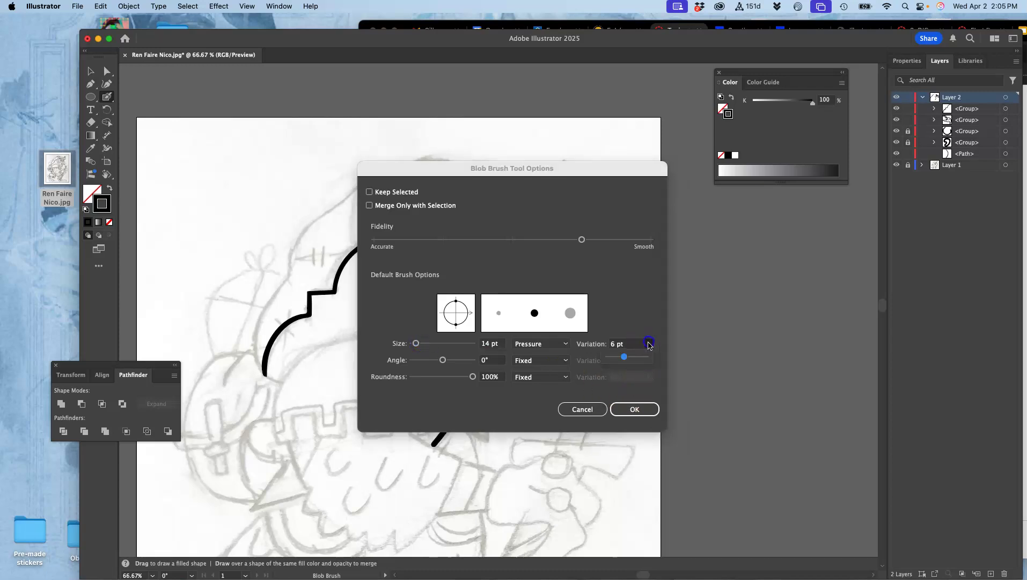
left_click(635, 409)
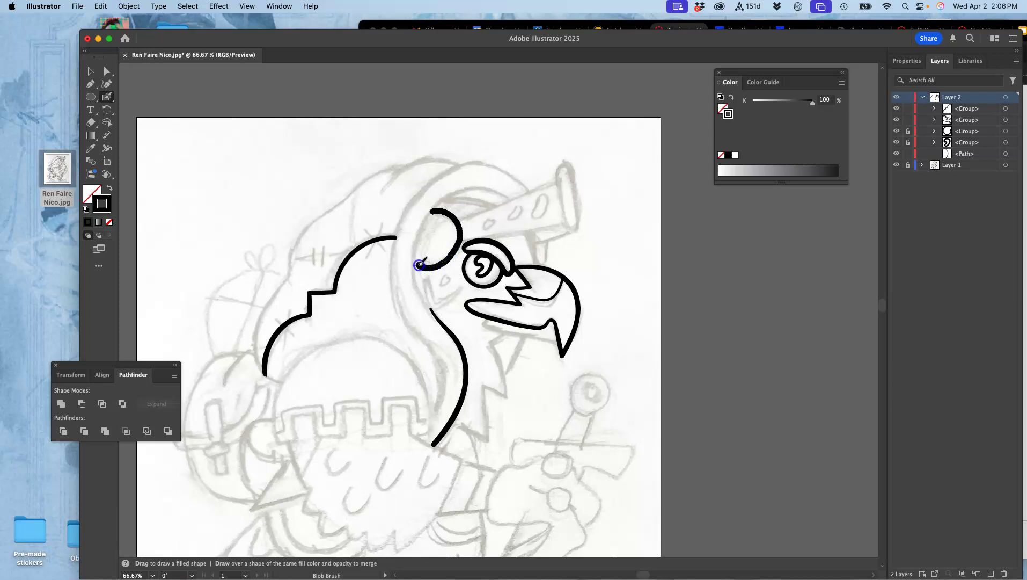
- Ink the rounded C-shaped curve inside the hood behind the eye with the Blob Brush
left_click_drag(417, 264, 415, 263)
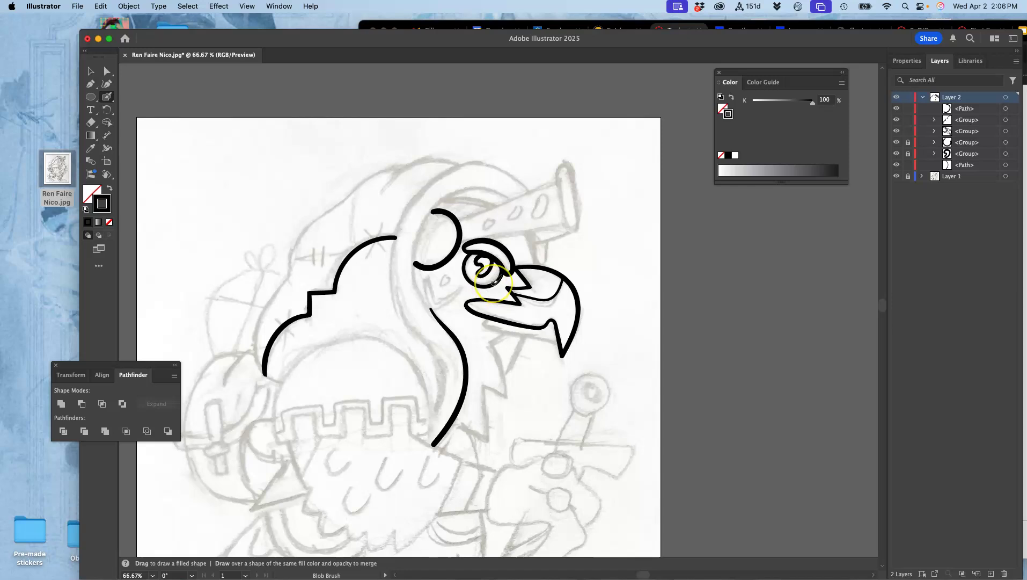
key("super+equal")
key("super+equal")
key("super+equal")
key("super+minus")
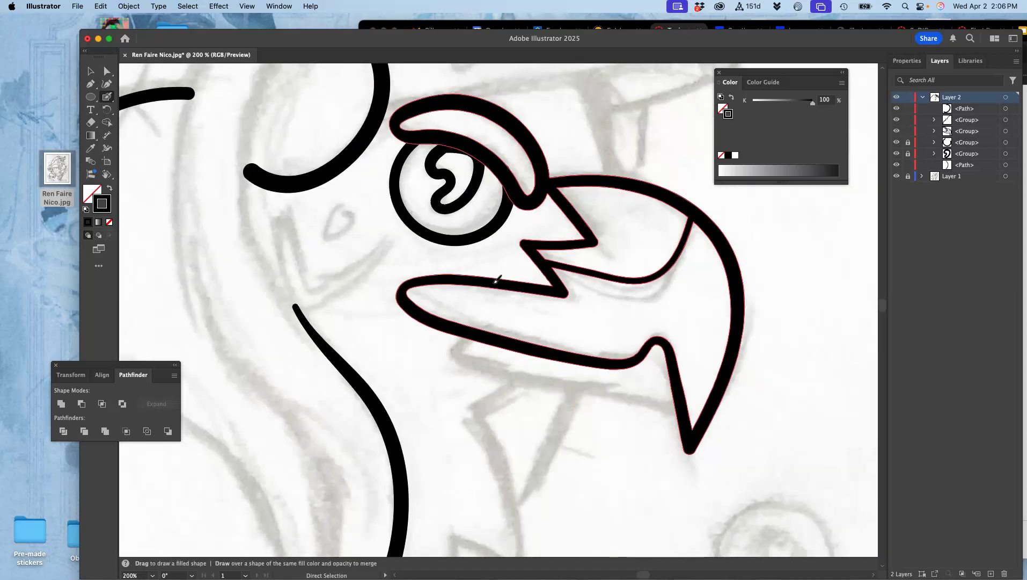
key("super+minus")
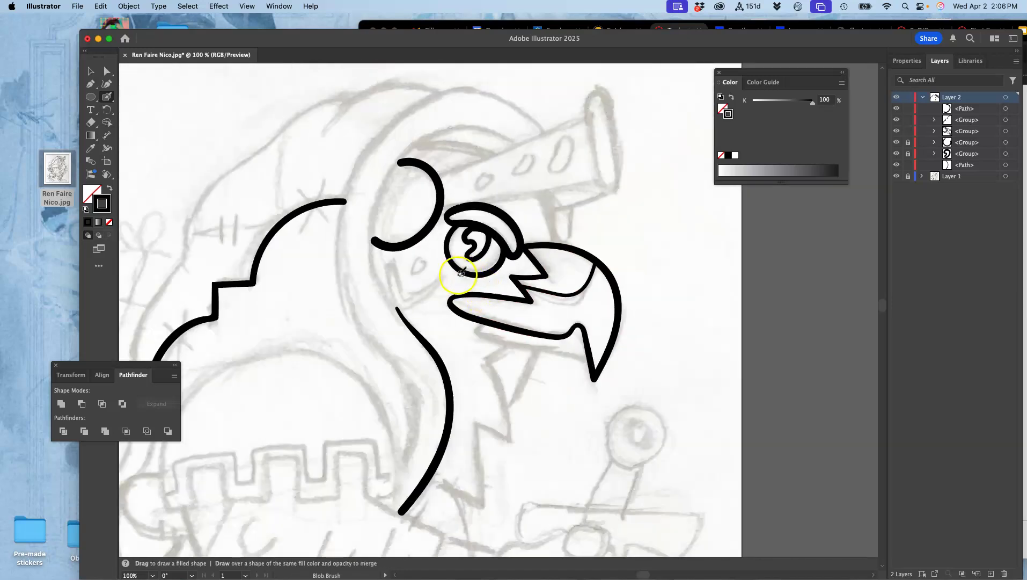
left_click_drag(418, 284, 457, 346)
scroll(457, 346, "down", 3)
scroll(456, 346, "left", 5)
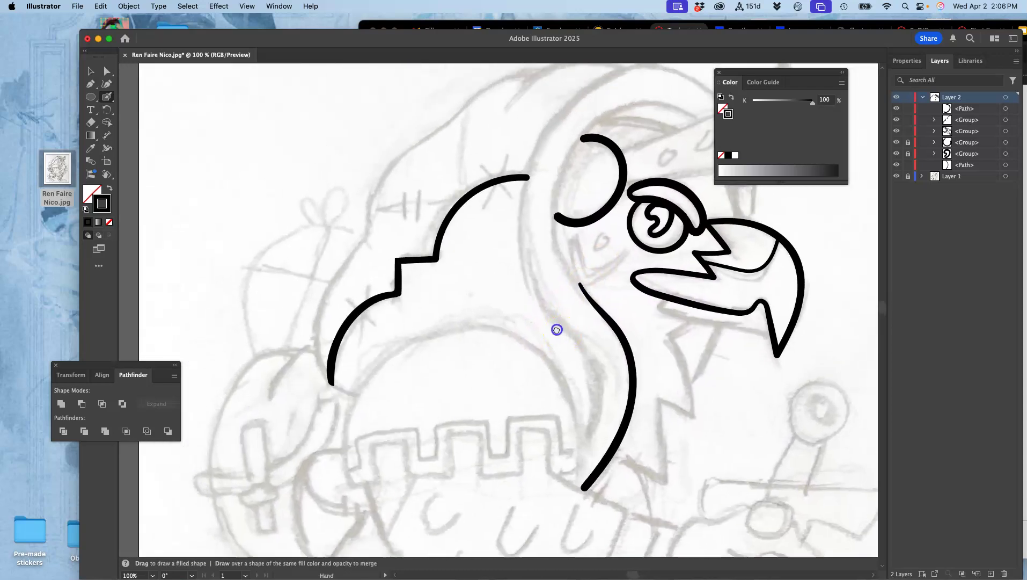
left_click_drag(557, 330, 562, 241)
left_click_drag(505, 304, 404, 374)
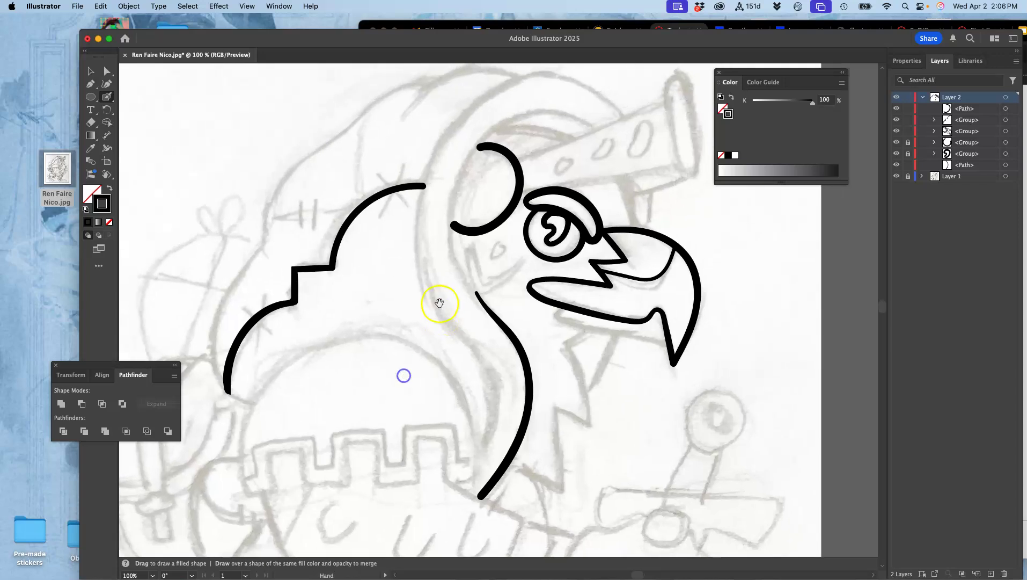
mouse_move(438, 300)
left_mouse_down()
mouse_move(461, 279)
mouse_move(428, 324)
left_mouse_up()
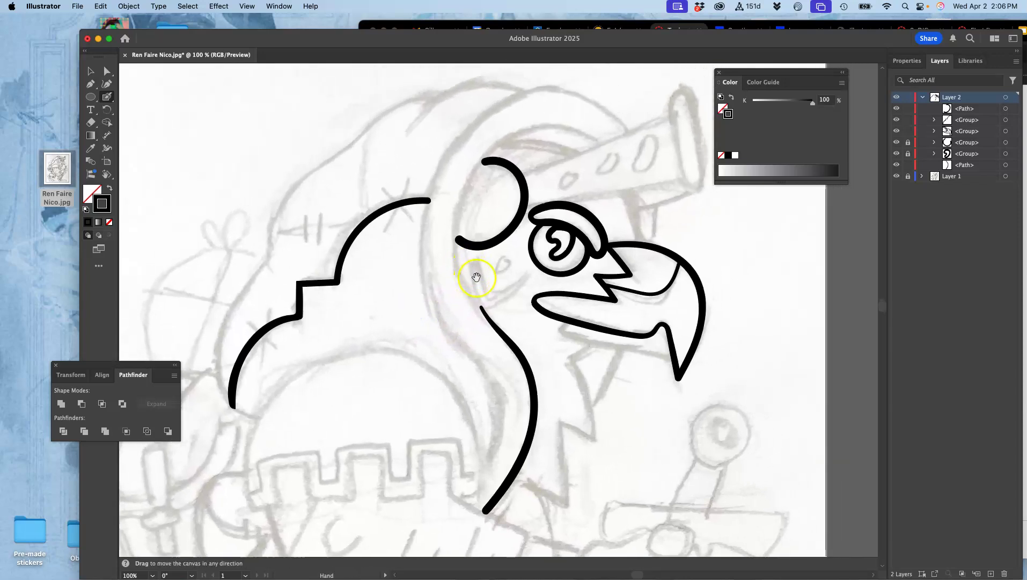
left_click_drag(456, 270, 429, 267)
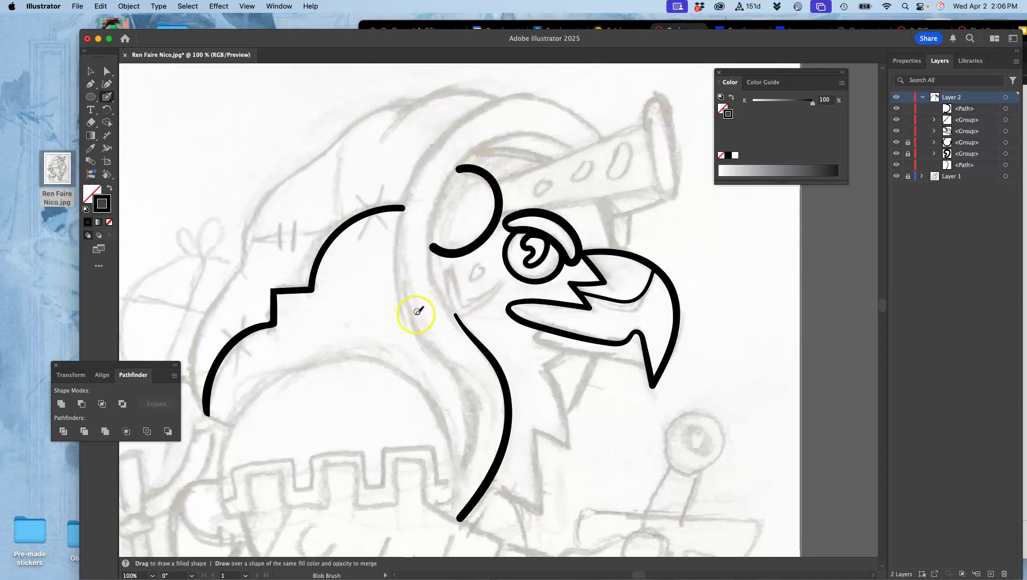
- Try to ink the large shoulder arch above the toothed trim on a rotated canvas, and undo the stroke
left_click(108, 175)
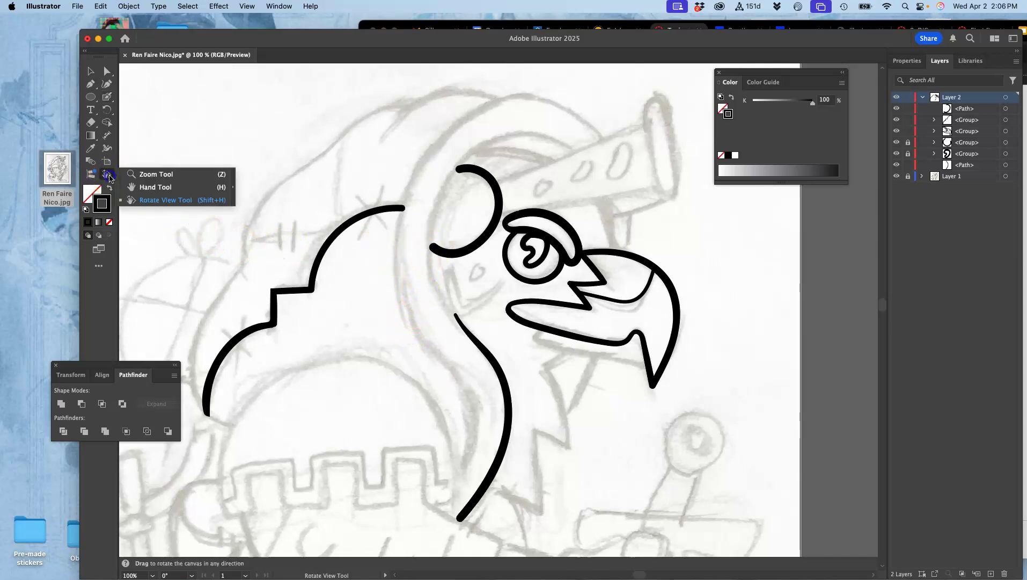
left_click(148, 174)
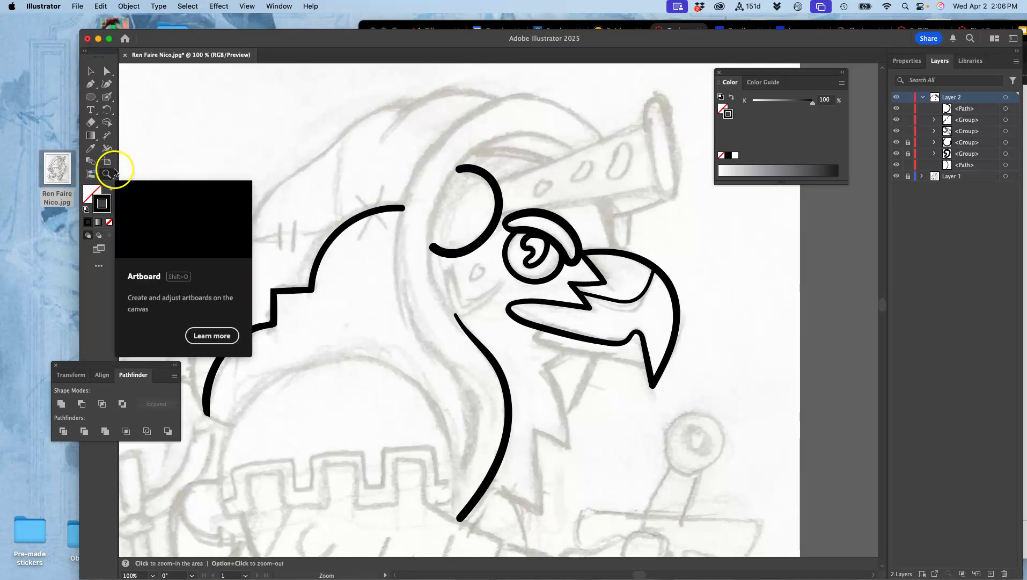
left_click(107, 174)
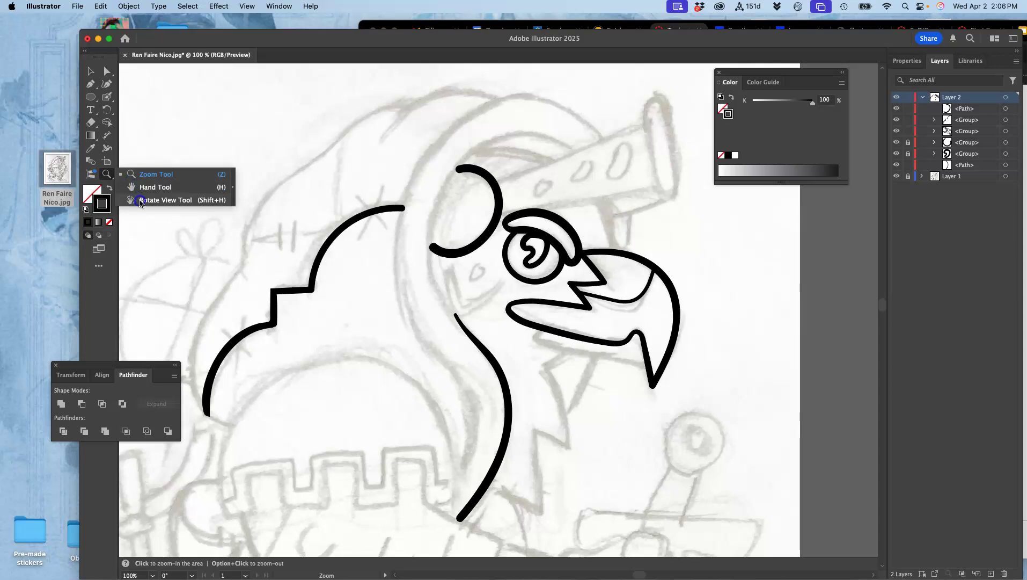
left_click(141, 201)
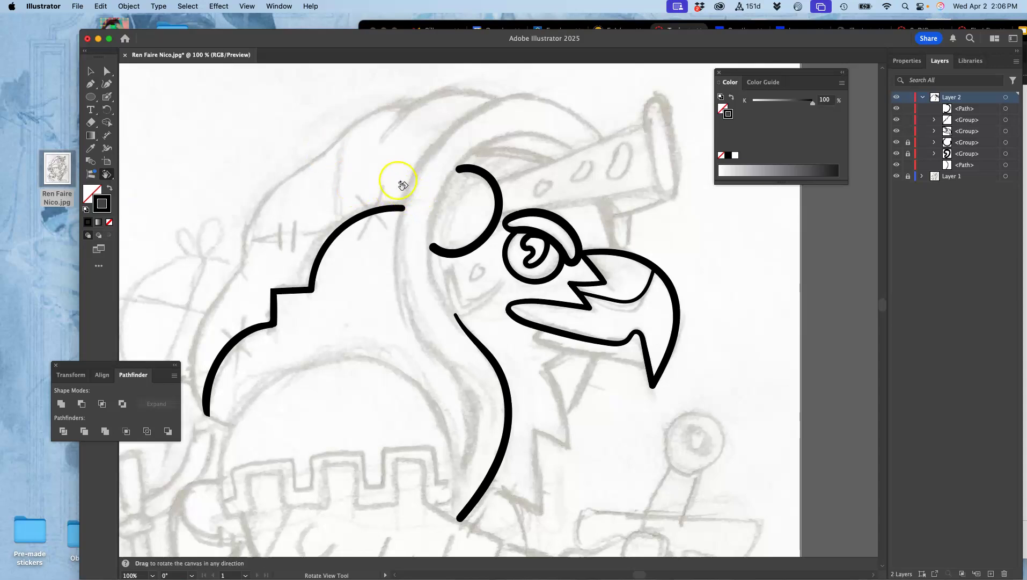
left_click_drag(360, 165, 541, 231)
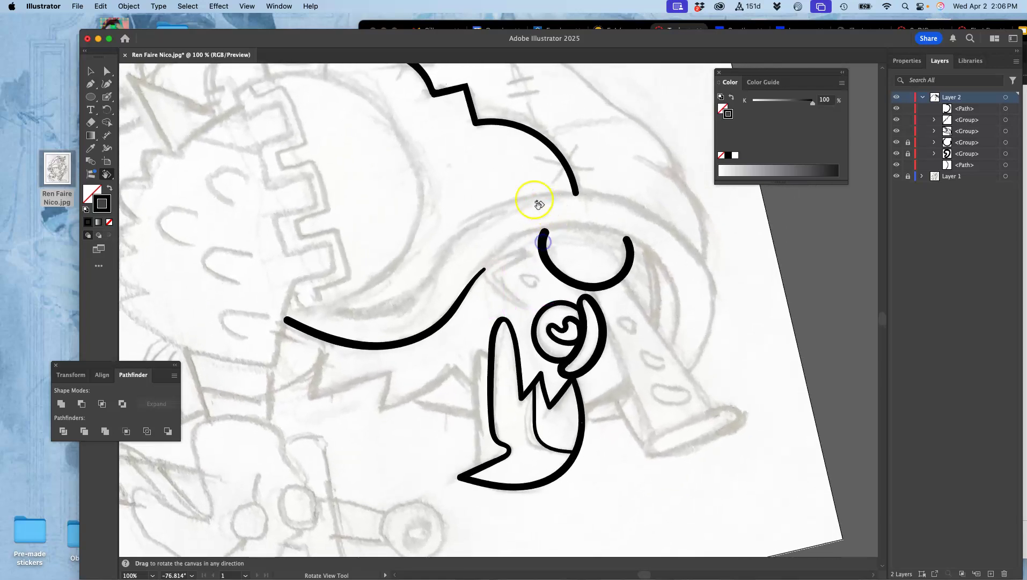
left_click_drag(448, 169, 502, 270)
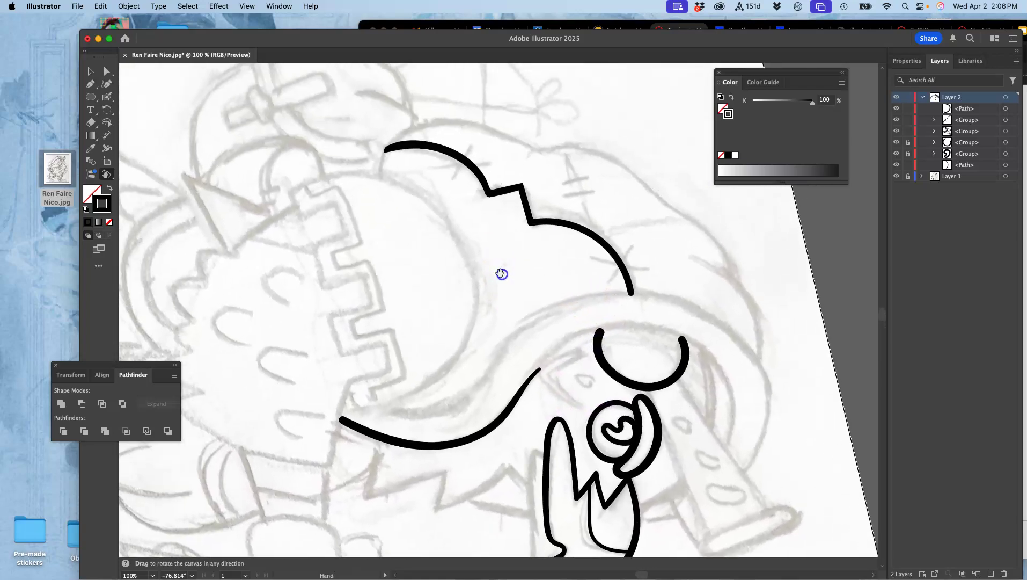
left_click(107, 97)
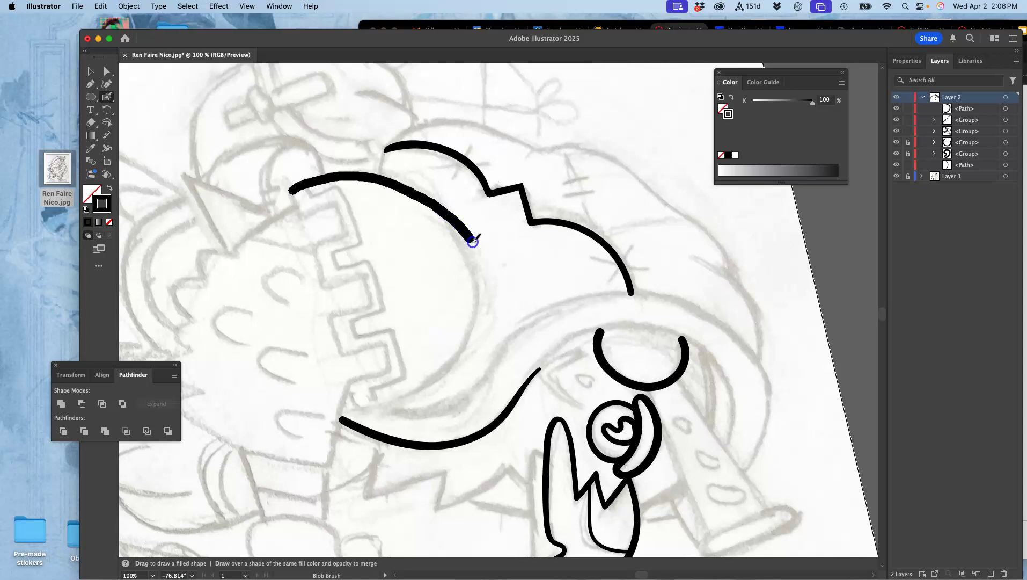
mouse_move(486, 285)
left_mouse_down()
mouse_move(464, 352)
mouse_move(436, 378)
mouse_move(389, 402)
mouse_move(350, 388)
left_mouse_up()
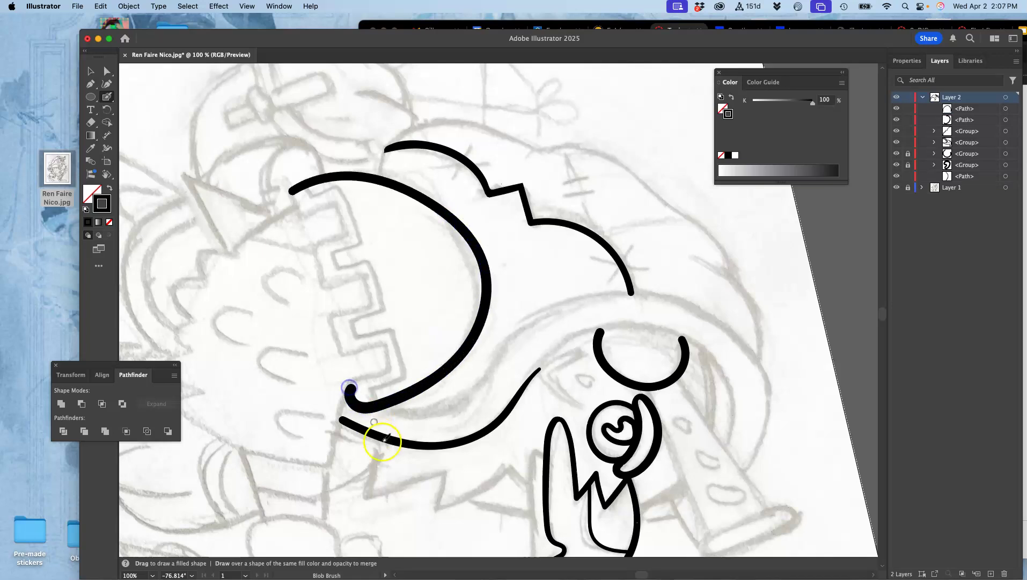
key("cmd+z")
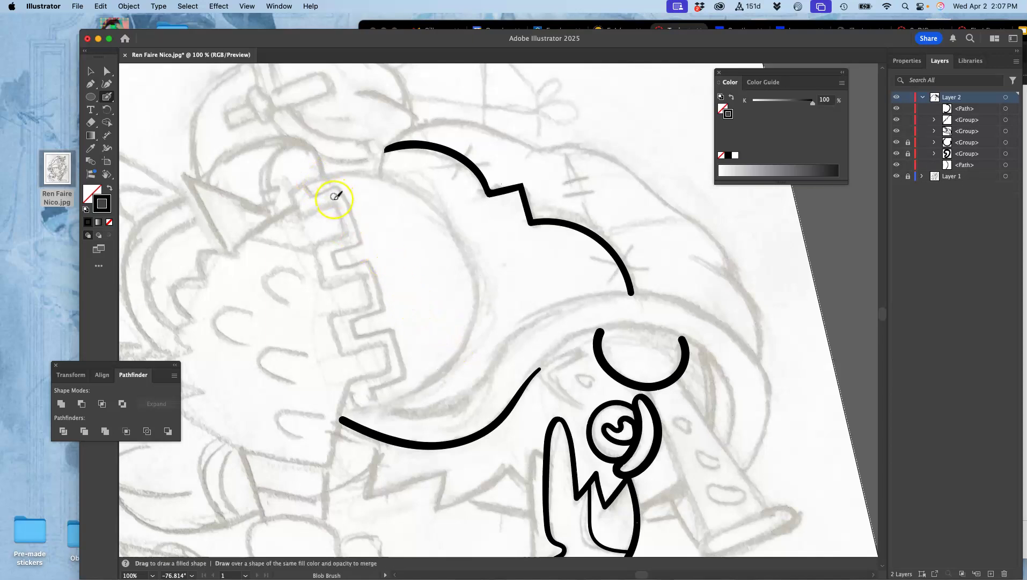
- Ink the large shoulder arch and the toothed trim edge joining its two ends with the Blob Brush on a rotated canvas
left_click(107, 173)
left_click_drag(433, 193, 499, 198)
key("space")
left_click_drag(486, 280, 508, 202)
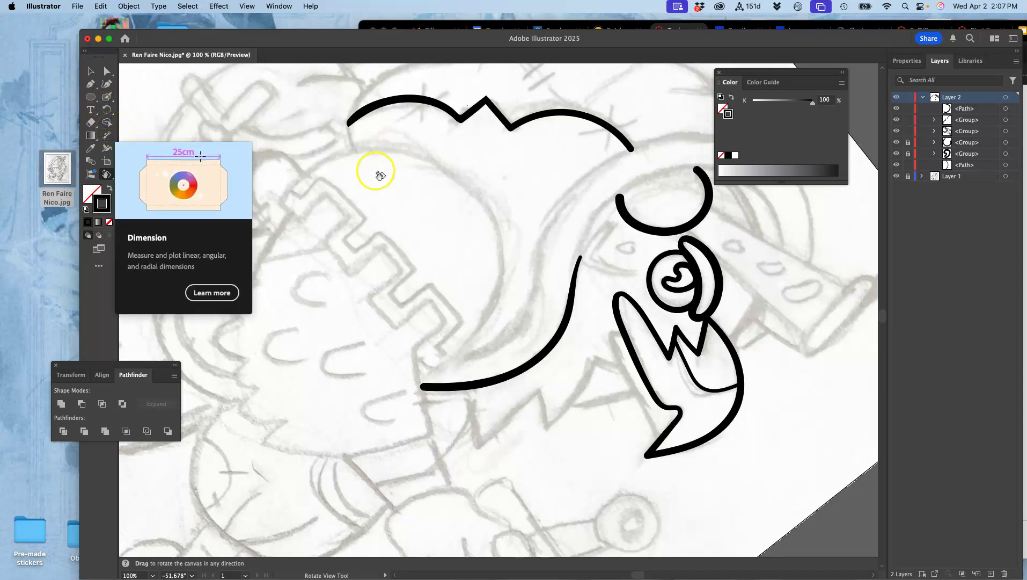
left_click(107, 98)
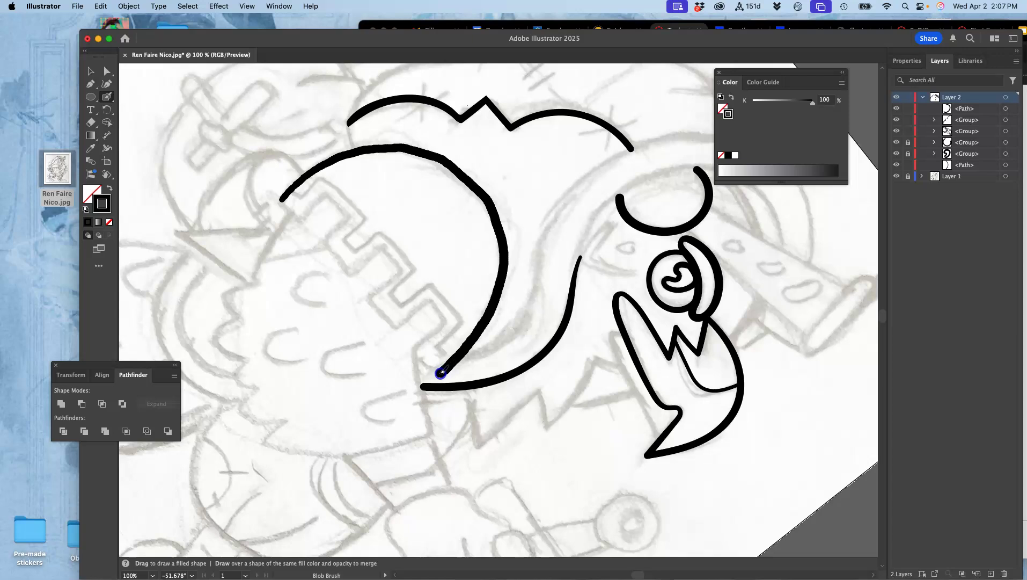
left_click_drag(439, 374, 438, 371)
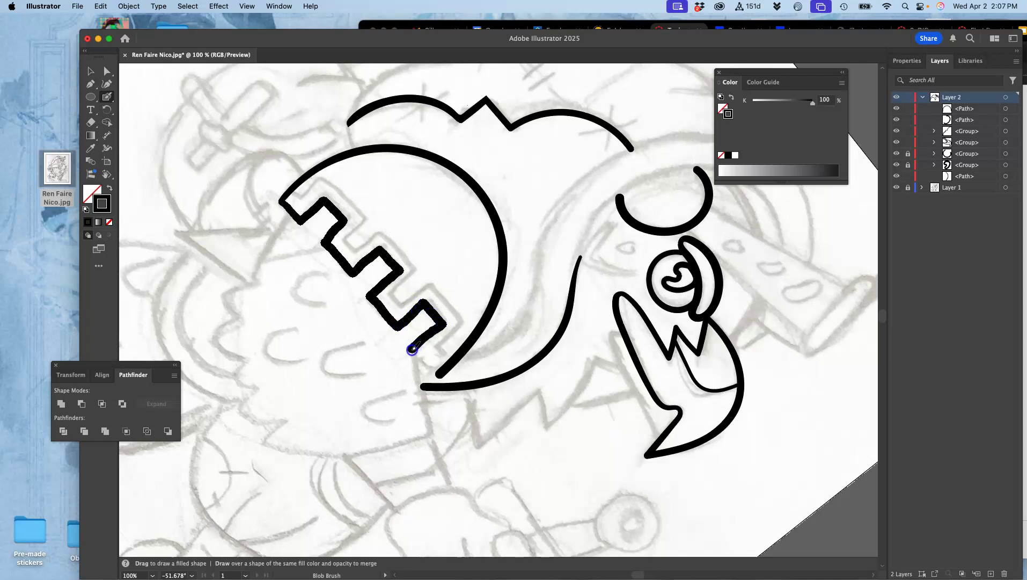
left_click(439, 371)
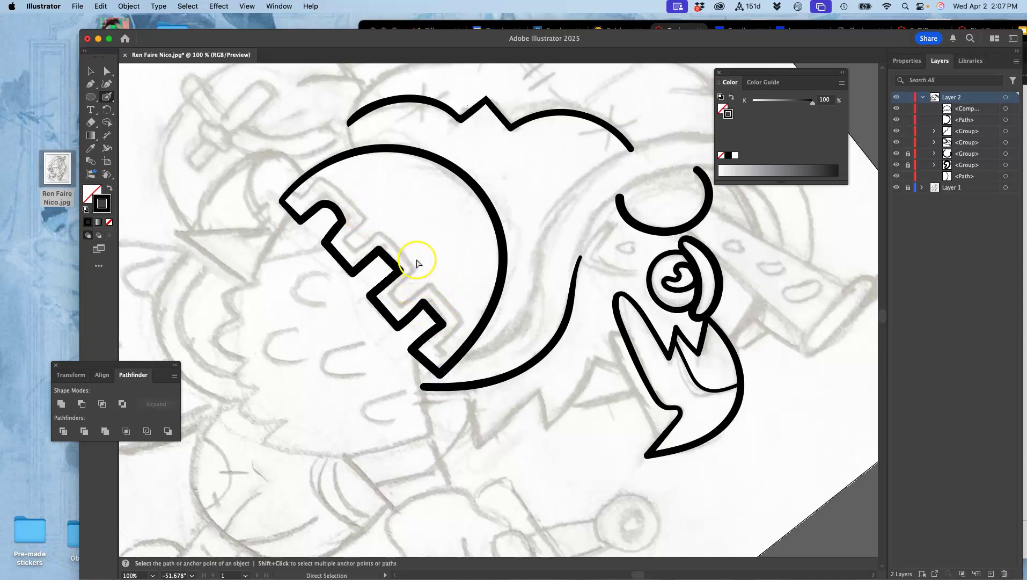
- Select the toothed outline and redraw the inner edge of its first, rounded tooth with squared corners using the Pencil tool
key("super+equal")
key("super+equal")
key("super+equal")
left_click_drag(309, 202, 538, 229)
left_click_drag(441, 200, 553, 325)
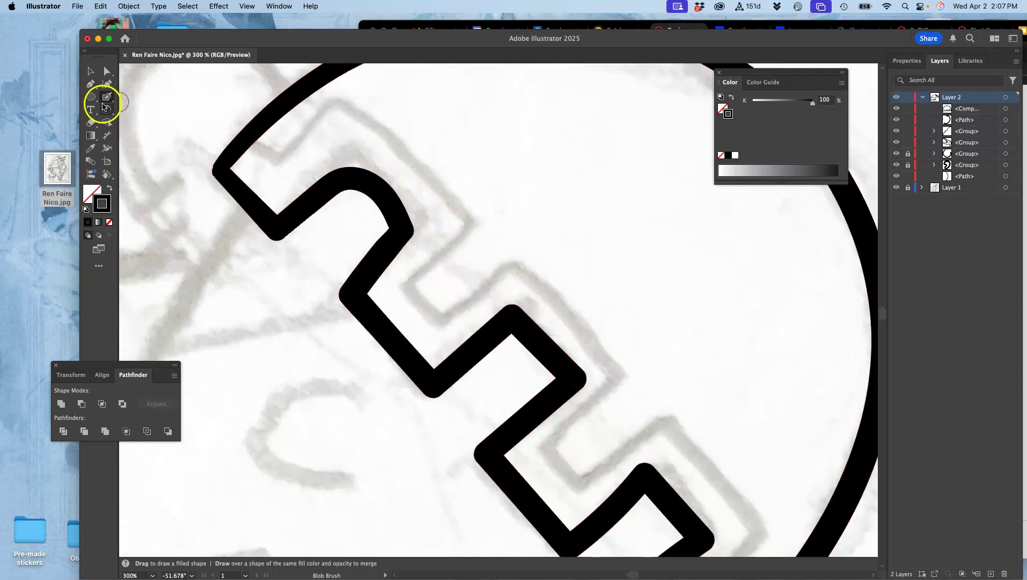
left_click_drag(106, 96, 133, 106)
left_click(133, 102)
left_click(106, 70)
left_click(310, 203)
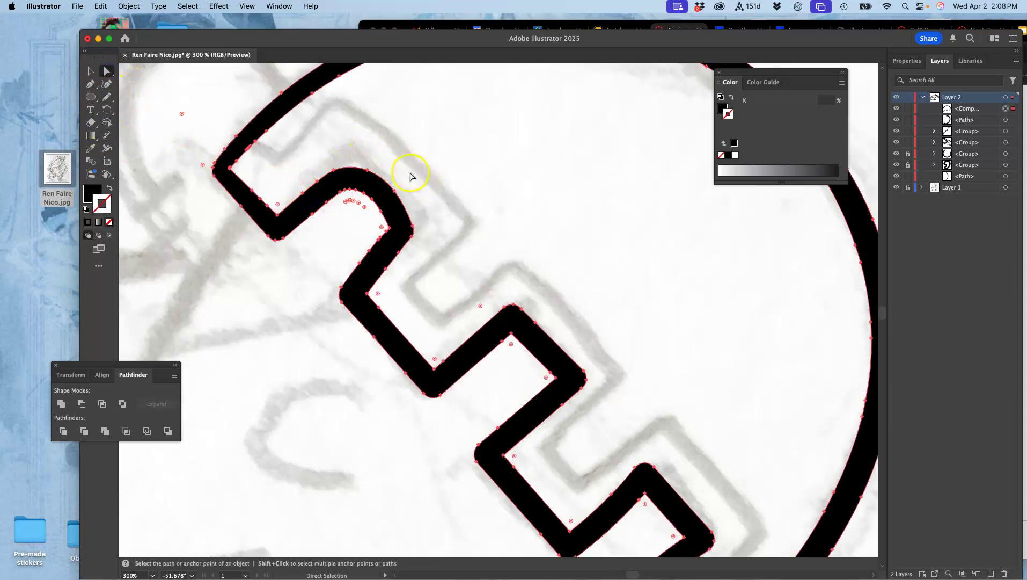
left_click(106, 97)
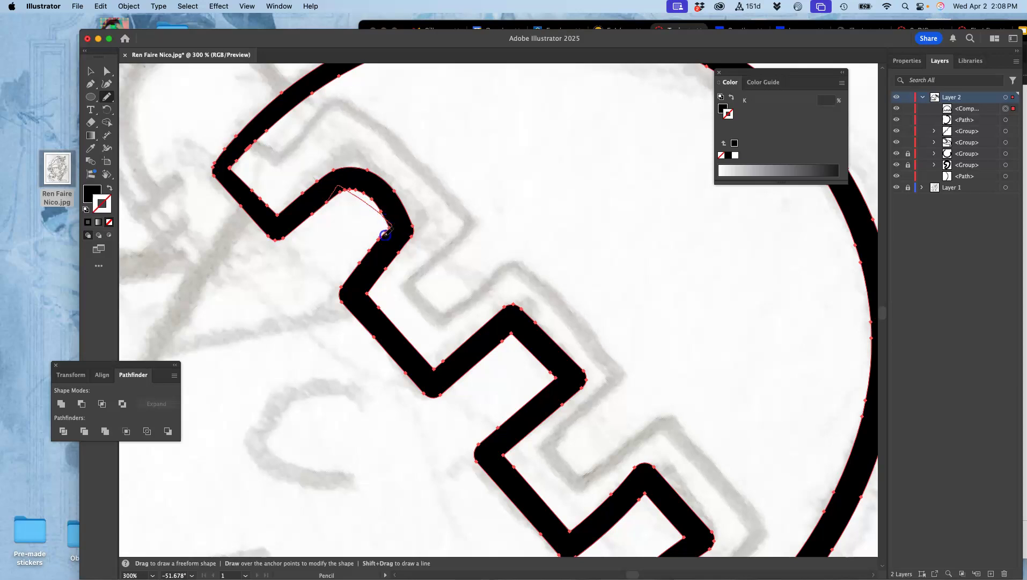
left_click_drag(385, 235, 384, 239)
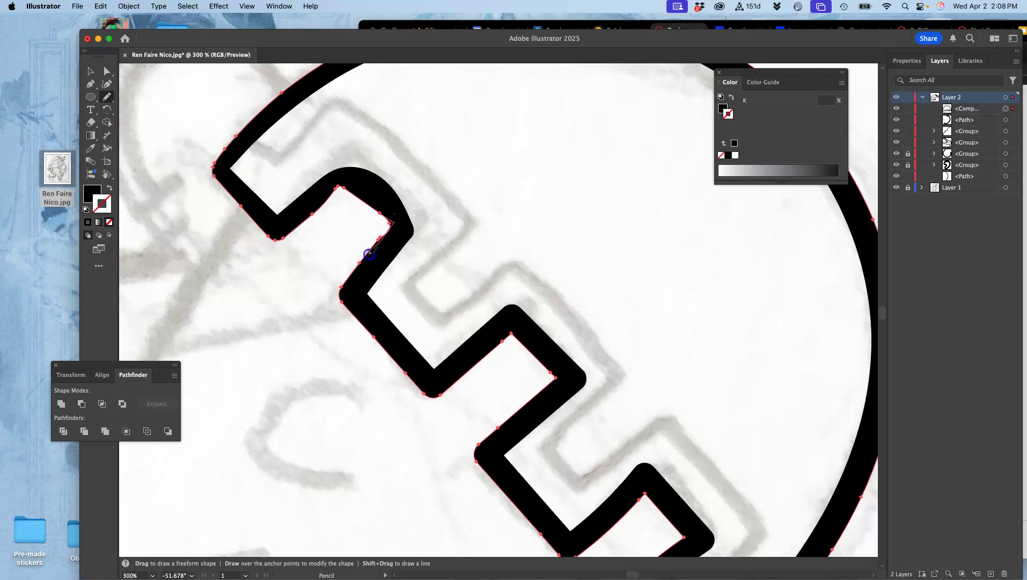
mouse_move(351, 275)
left_mouse_down()
mouse_move(344, 280)
mouse_move(367, 206)
left_mouse_up()
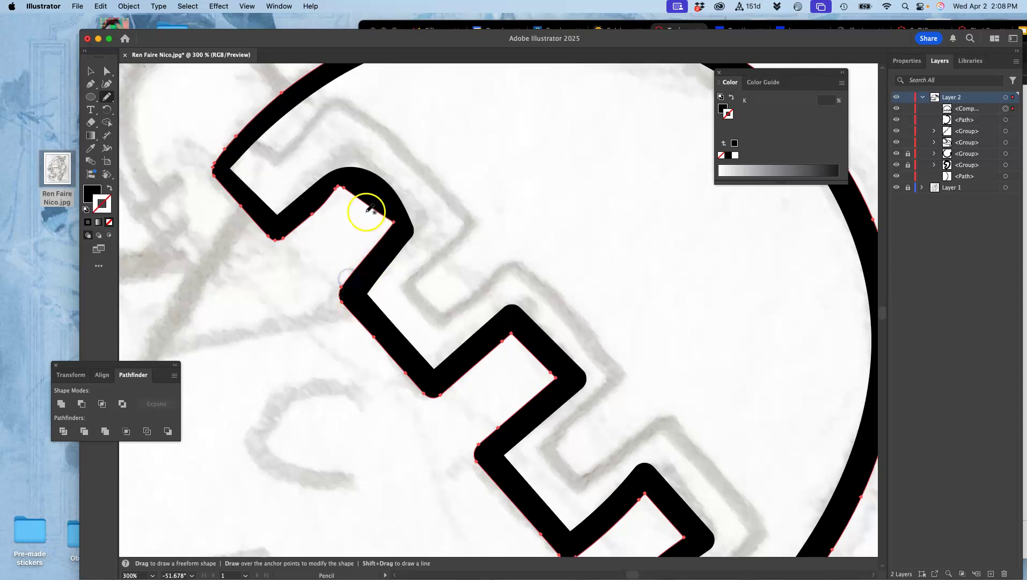
- Redraw the outer edge of the first tooth with the Pencil tool to give it angular corners
mouse_move(386, 162)
left_mouse_down()
mouse_move(378, 188)
mouse_move(310, 184)
mouse_move(401, 203)
mouse_move(412, 239)
left_mouse_up()
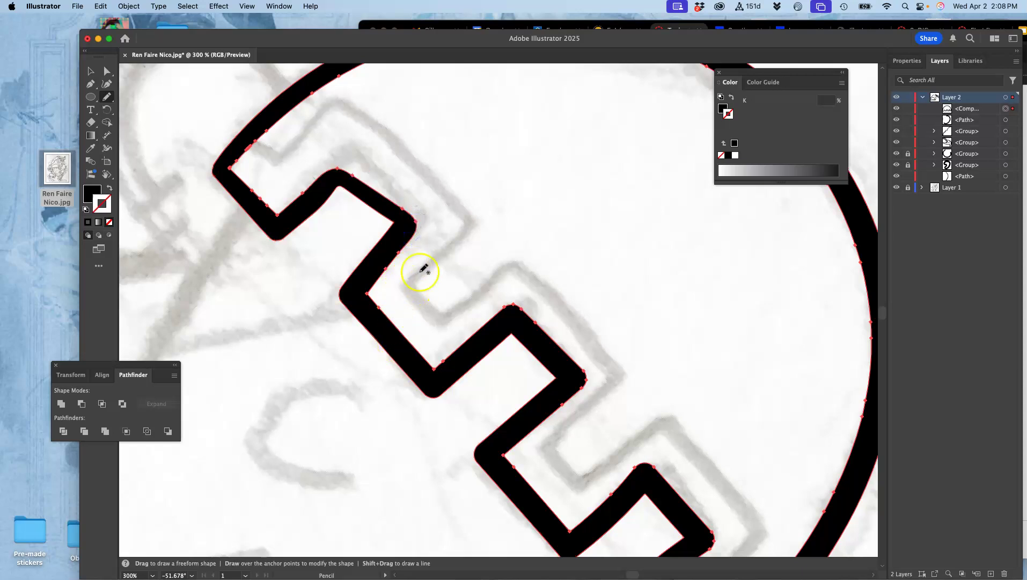
left_click_drag(310, 190, 302, 192)
mouse_move(412, 211)
left_mouse_down()
mouse_move(421, 225)
mouse_move(399, 254)
left_mouse_up()
- Redraw the first tooth's inner edge with the Pencil tool to match its outer edge, and deselect the outline
left_click(326, 197, "super")
left_click_drag(323, 190, 342, 184)
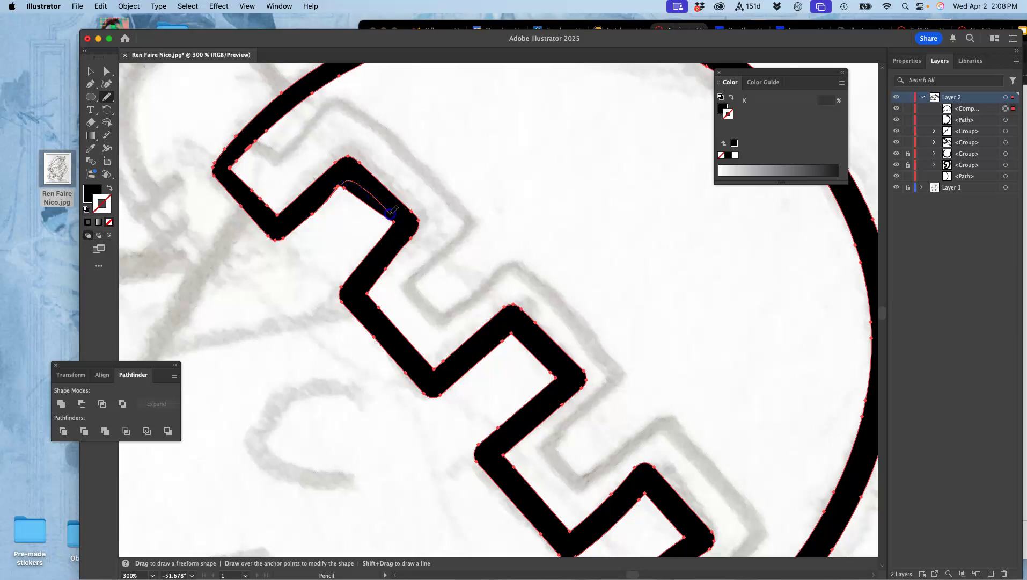
mouse_move(394, 226)
left_mouse_down()
mouse_move(390, 241)
mouse_move(339, 186)
left_mouse_up()
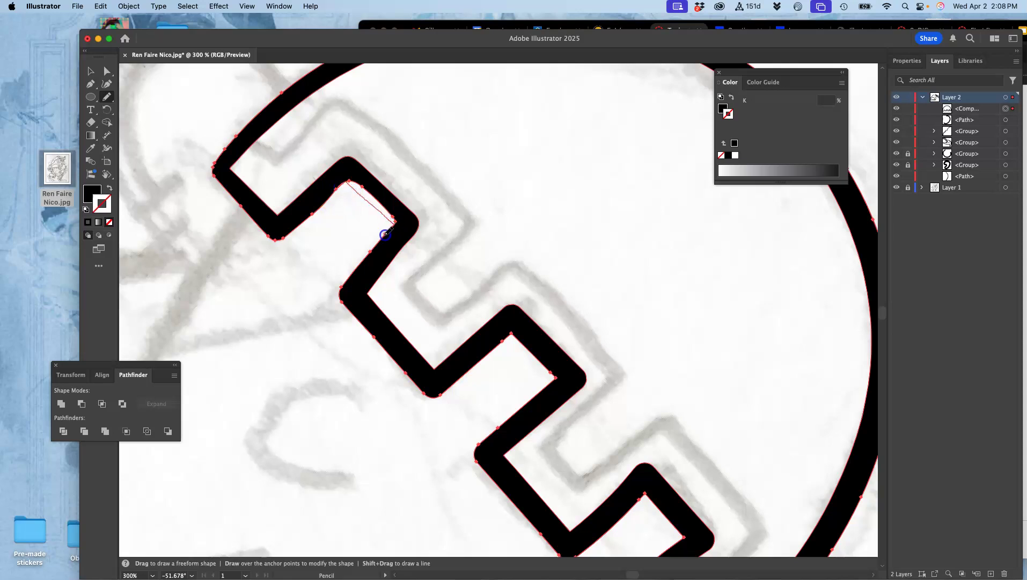
left_click_drag(385, 234, 381, 236)
left_click(433, 177, "super")
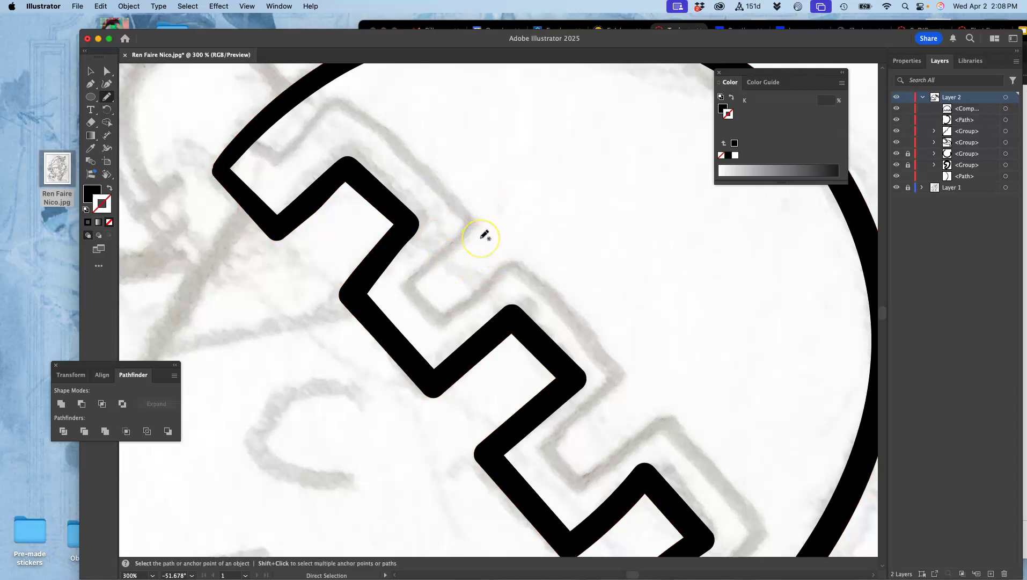
- Set the Blob Brush size to 11 pt and ink a thinner toothed line parallel to the trim edge, inside the arch
key("super+minus")
key("super+minus")
left_click_drag(509, 223, 441, 230)
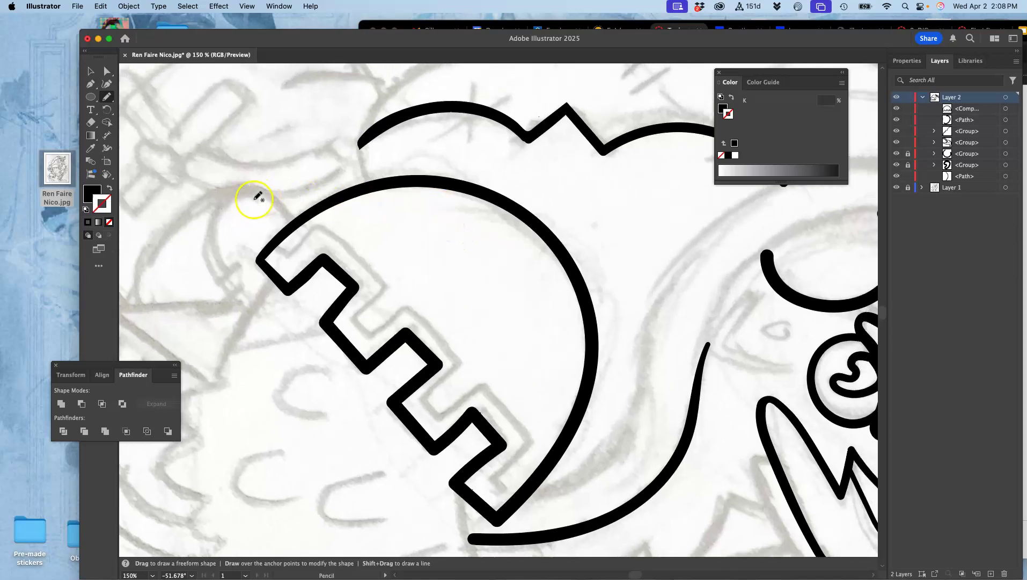
left_click_drag(106, 105, 144, 110)
double_click(107, 97)
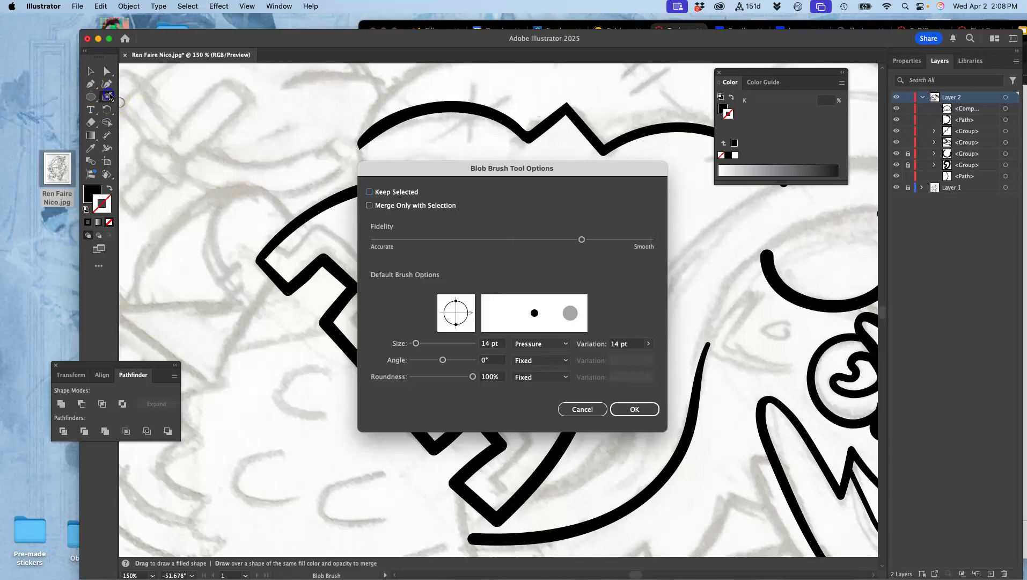
left_click(415, 344)
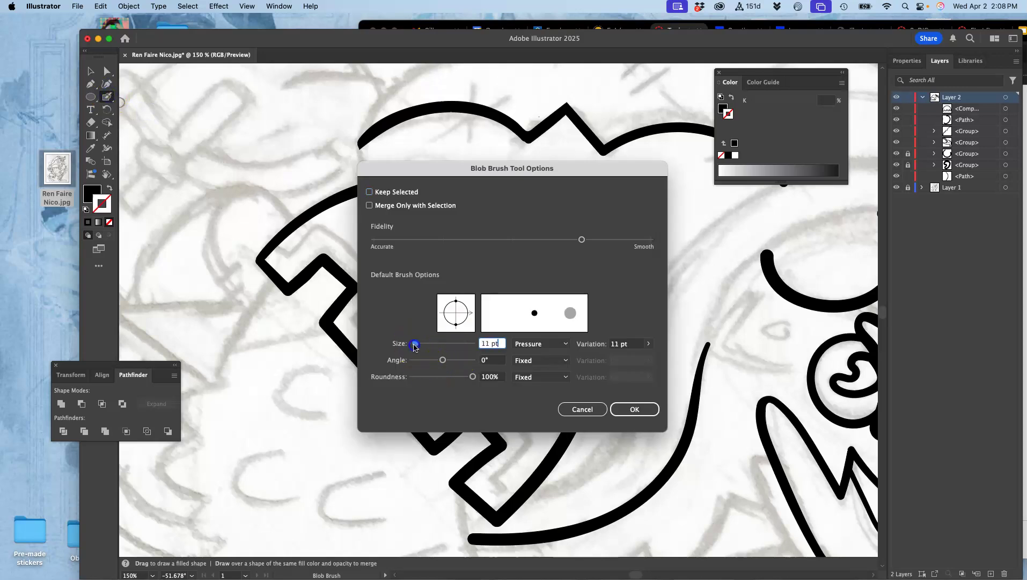
left_click(625, 411)
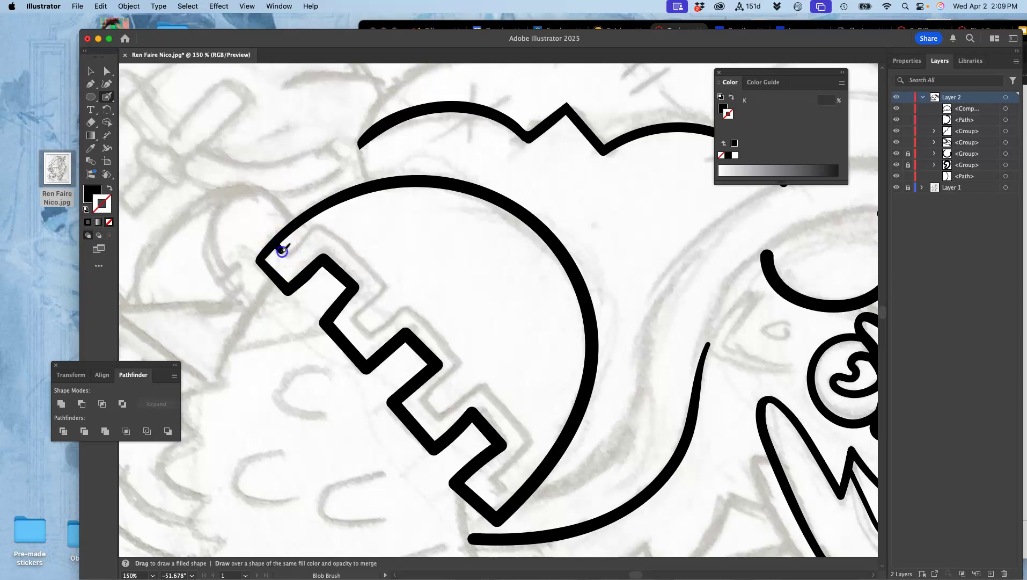
left_click_drag(326, 234, 377, 288)
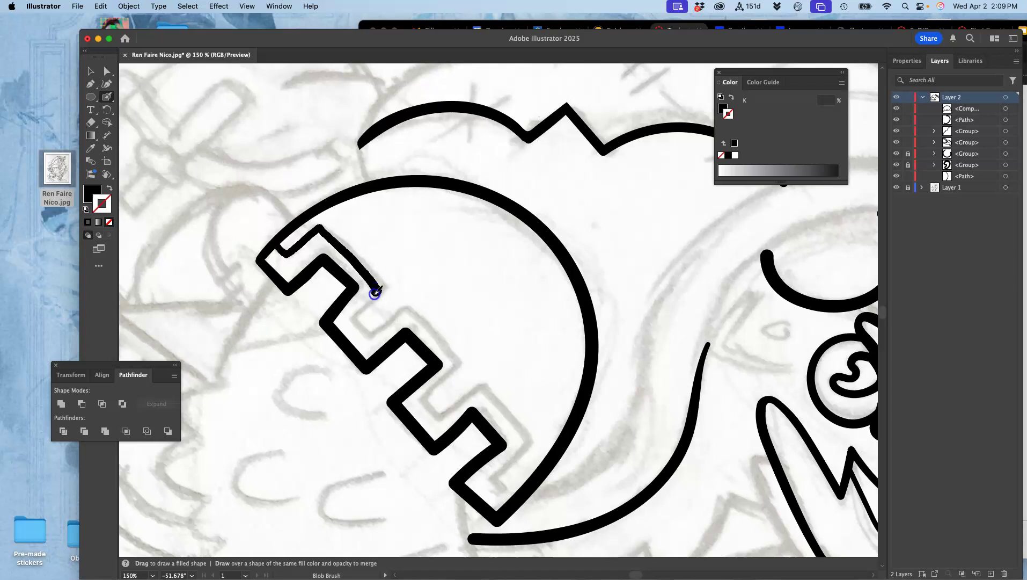
mouse_move(370, 337)
left_mouse_down()
mouse_move(386, 325)
mouse_move(431, 326)
mouse_move(444, 346)
mouse_move(422, 399)
mouse_move(468, 394)
mouse_move(513, 421)
mouse_move(527, 443)
mouse_move(491, 477)
mouse_move(505, 495)
left_mouse_up()
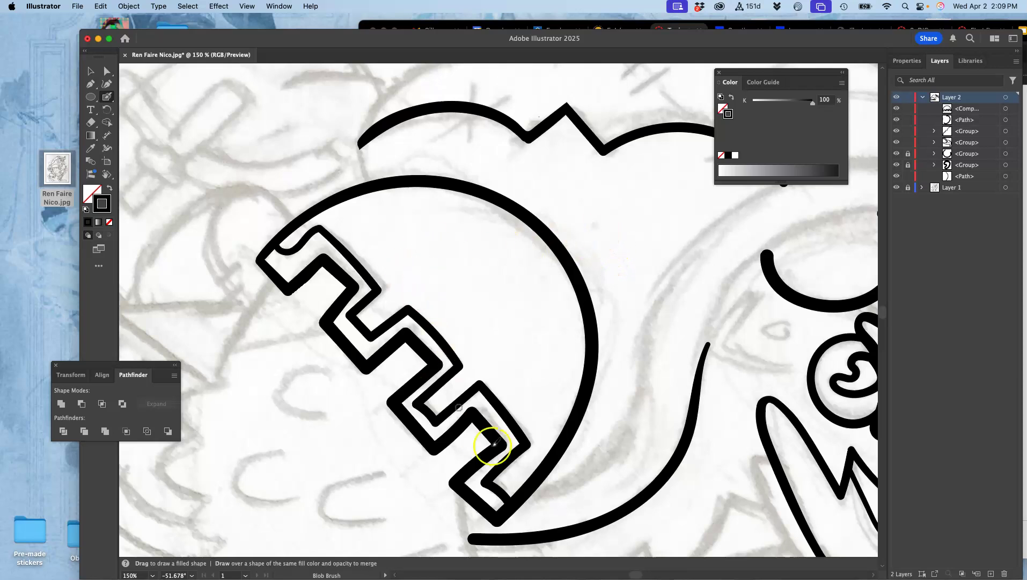
- Select the toothed outline to reshape the rounded first corner of its thinner inner line
scroll(305, 236, "up", 3)
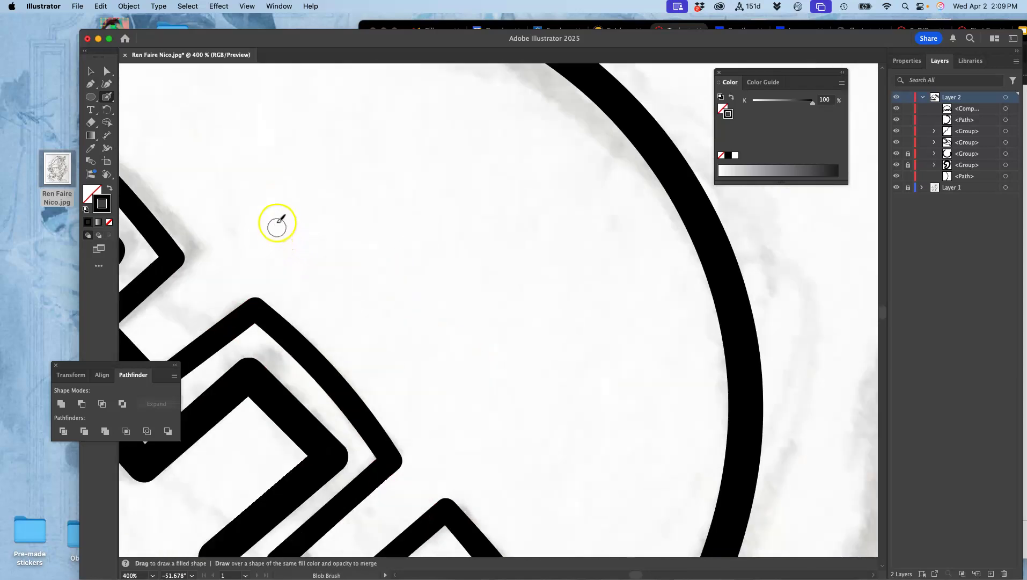
left_click_drag(268, 226, 629, 245)
left_click_drag(459, 174, 507, 192)
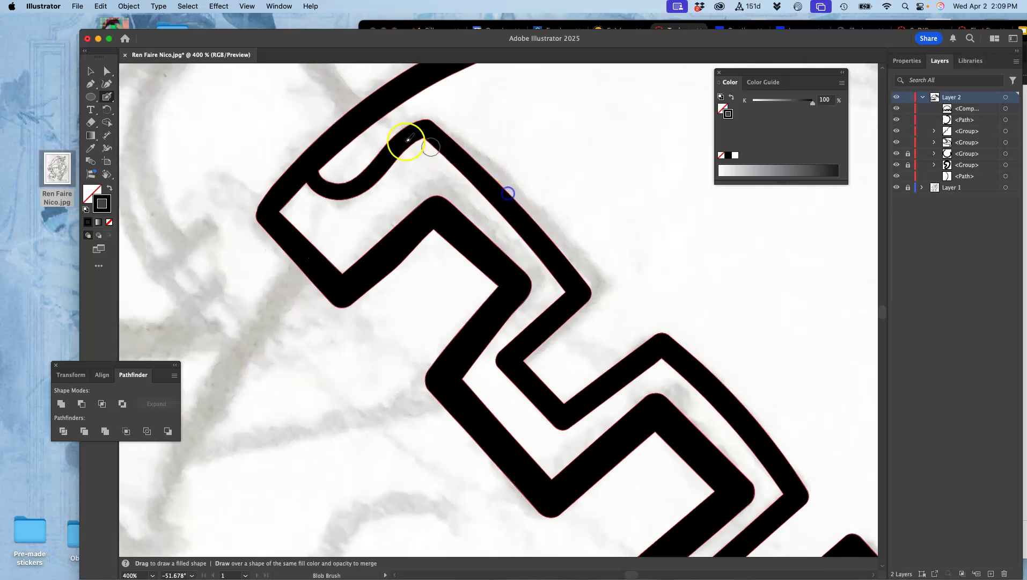
mouse_move(337, 206)
left_mouse_down()
mouse_move(316, 198)
mouse_move(340, 197)
left_mouse_up()
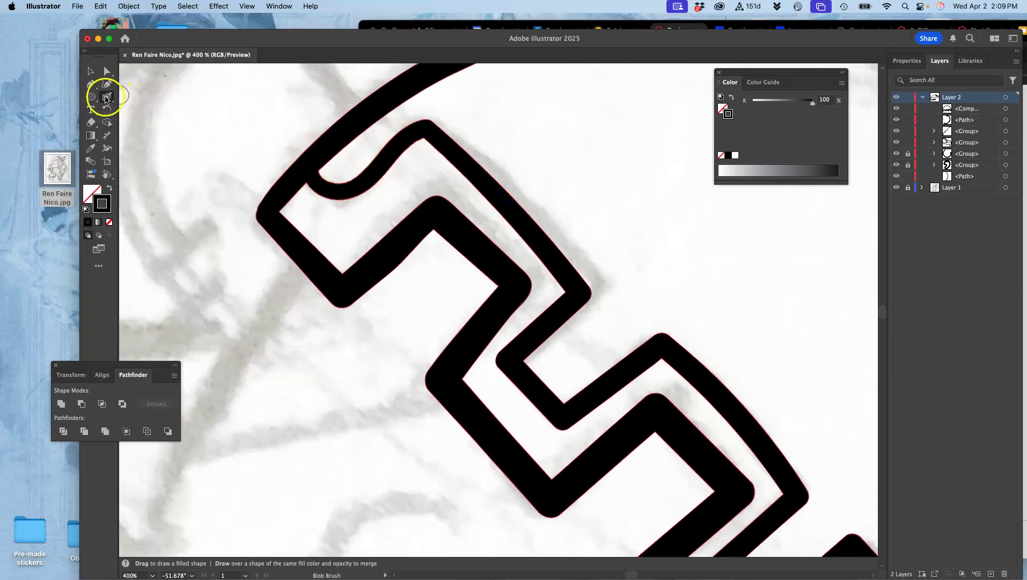